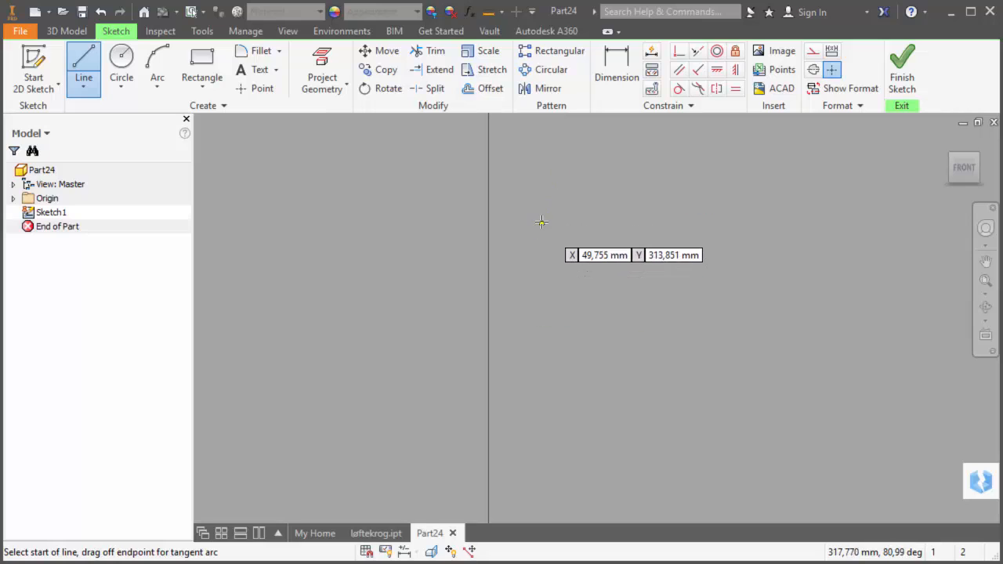
Step: Sketch a vertical line about 277 mm long, continuing at its lower end into a tangent arc of about 22 mm radius
click(542, 217)
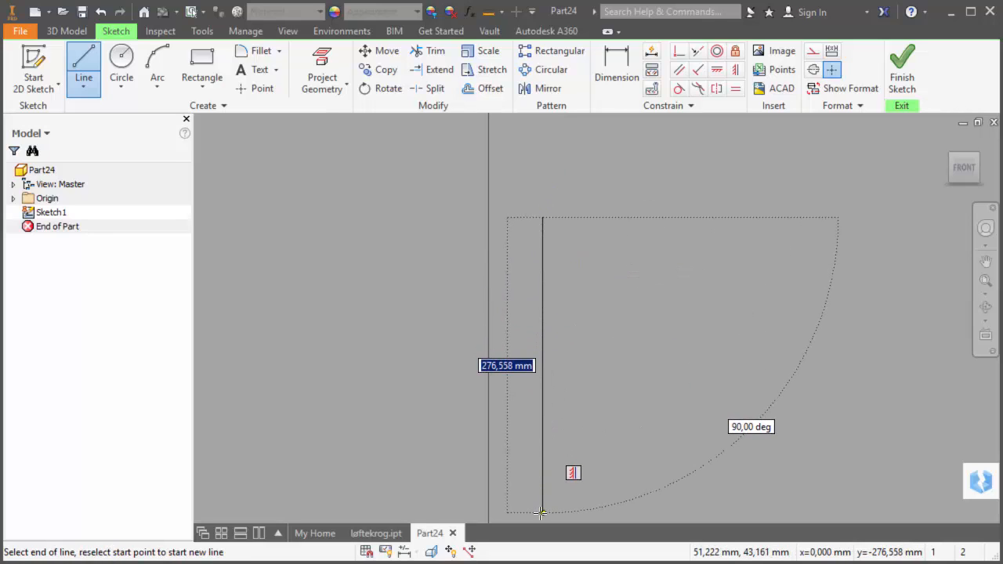
click(541, 513)
middle_drag(543, 436, 633, 141)
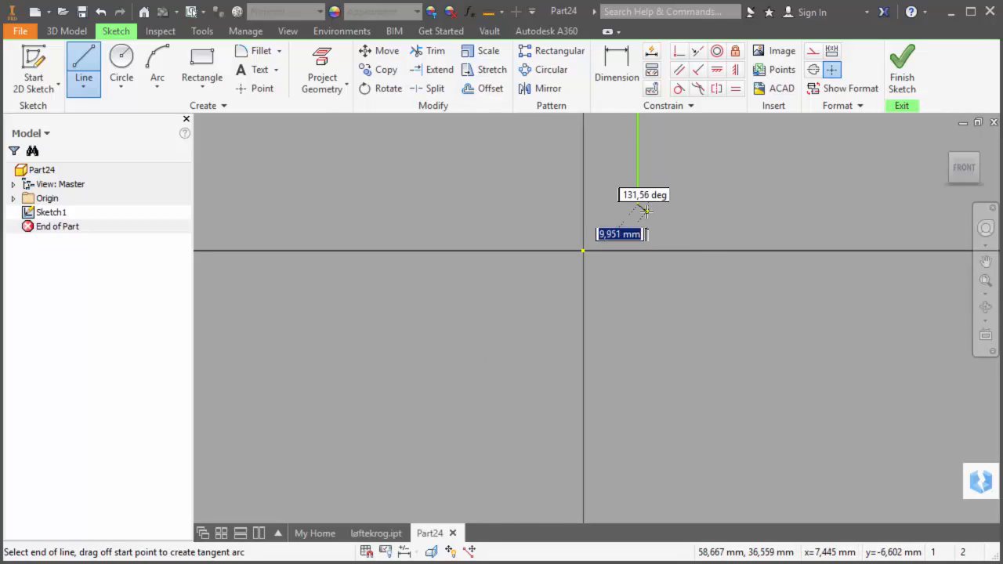
drag(640, 204, 624, 231)
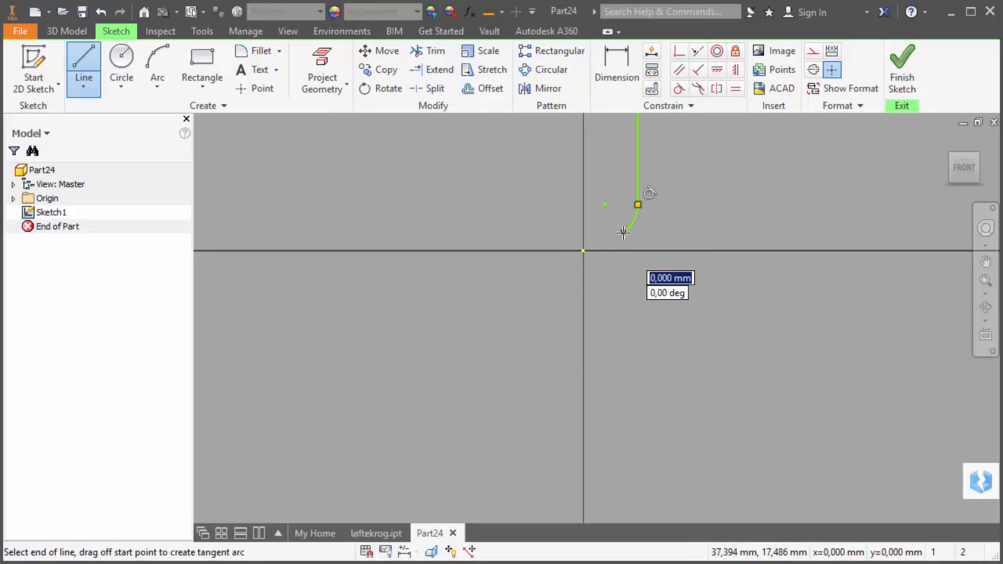
Step: Continue the hook outline with a slanted line, a large tangent arc of about 71 mm radius and a reversed arc of about 34 mm radius
click(498, 314)
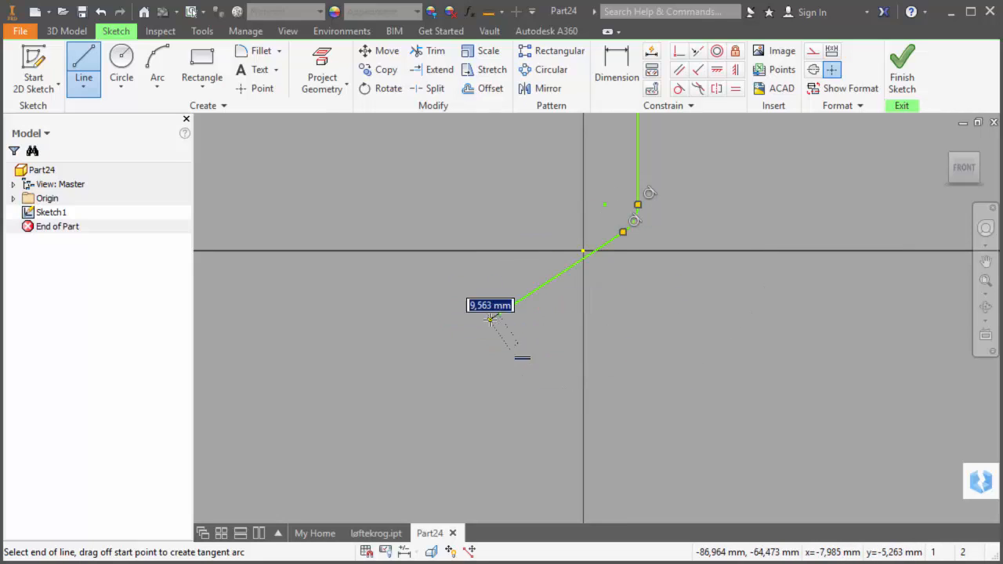
drag(499, 312, 645, 359)
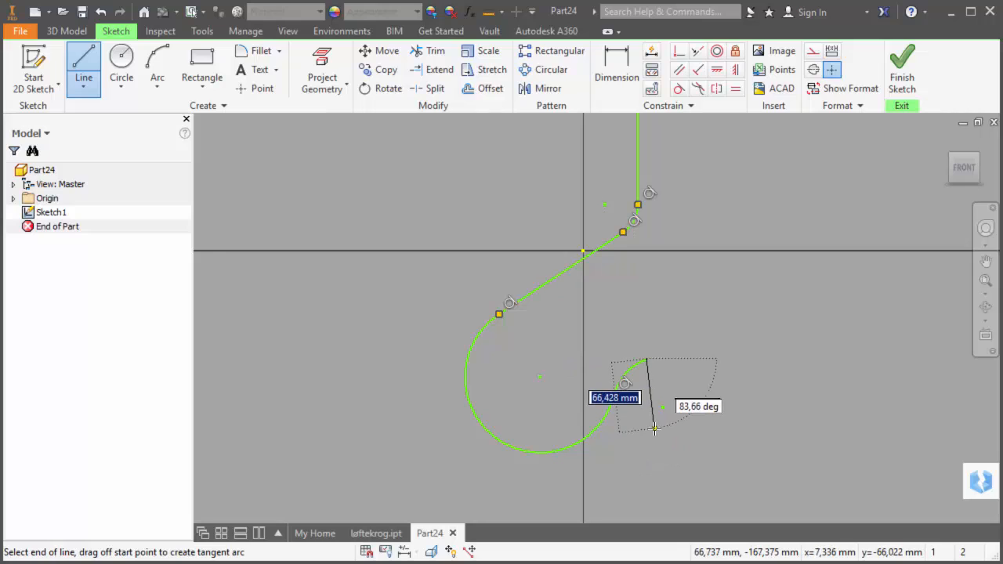
key(Escape)
Step: Constrain the centre of the large hook arc coincident with the sketch origin
click(678, 50)
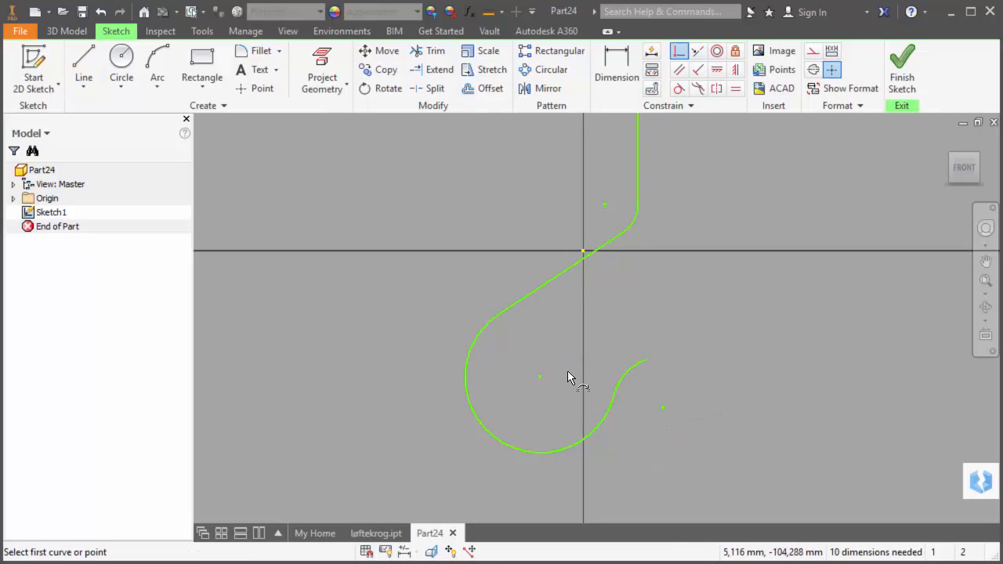
click(539, 379)
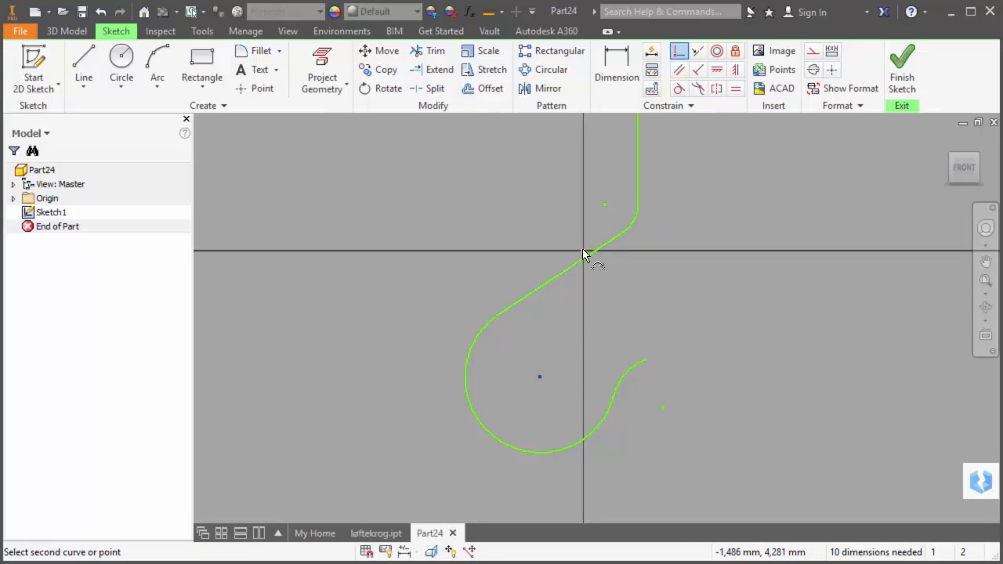
click(583, 253)
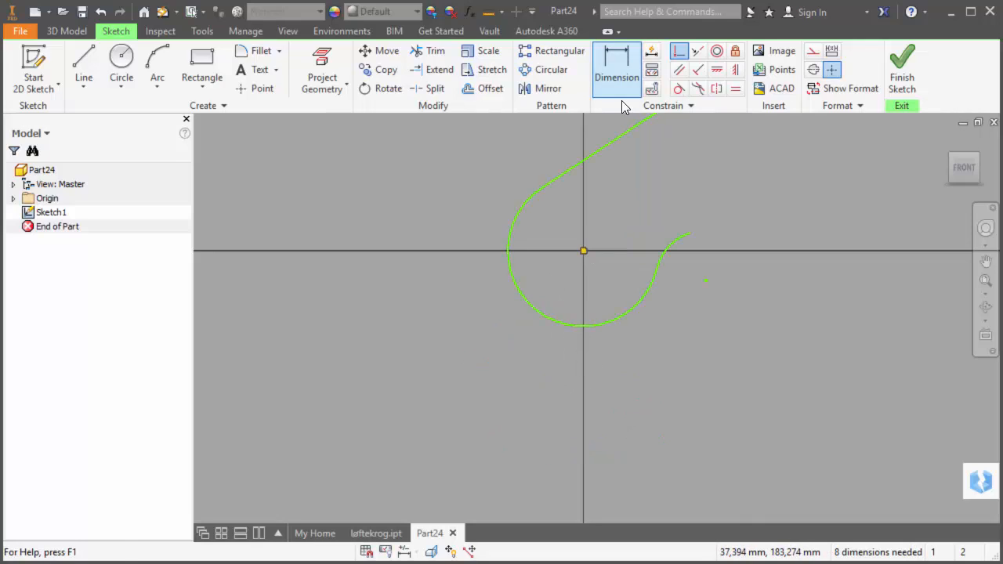
Step: Dimension the large hook arc with a radius of 50 mm
click(617, 72)
click(542, 317)
click(516, 340)
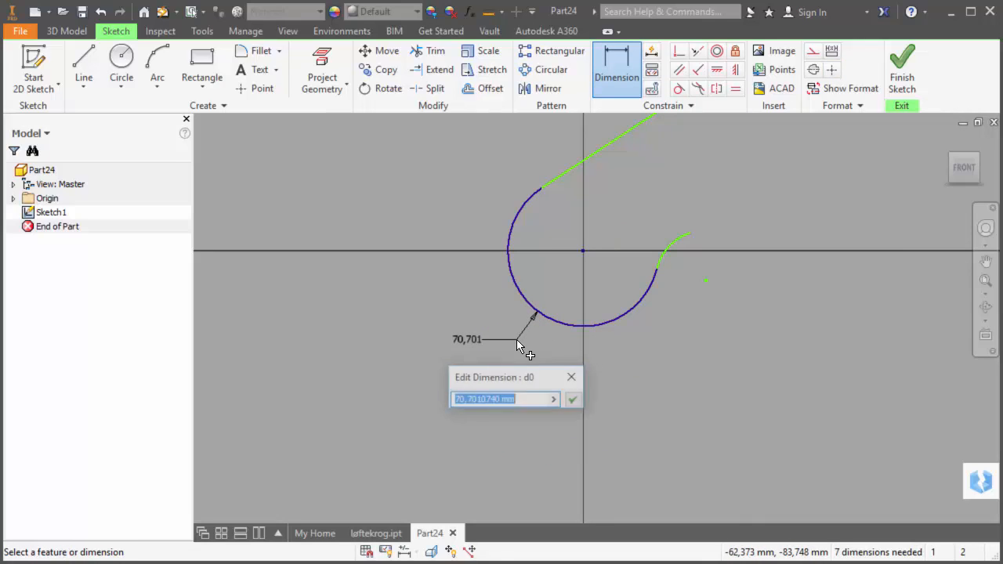
text(50)
key(Return)
Step: Dimension the reversed arc at the open end of the hook with a radius of 146 mm
middle_drag(556, 359, 566, 457)
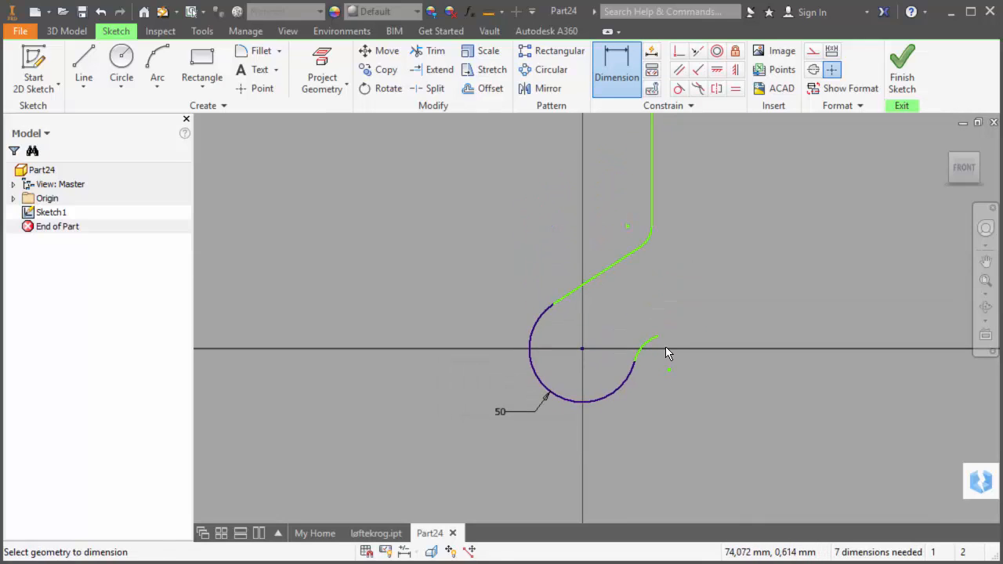
click(640, 346)
click(635, 331)
text(1)
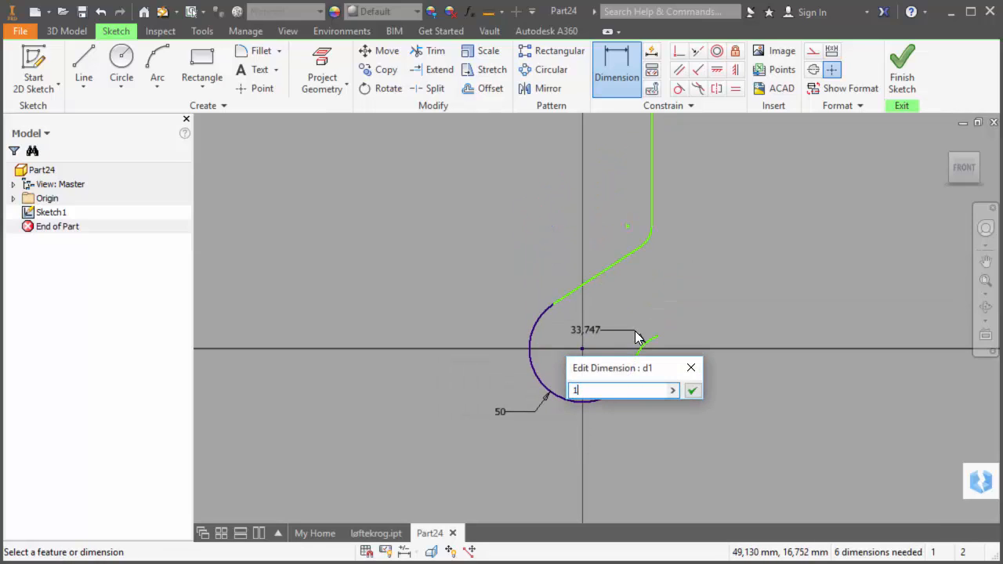
text(46)
key(Return)
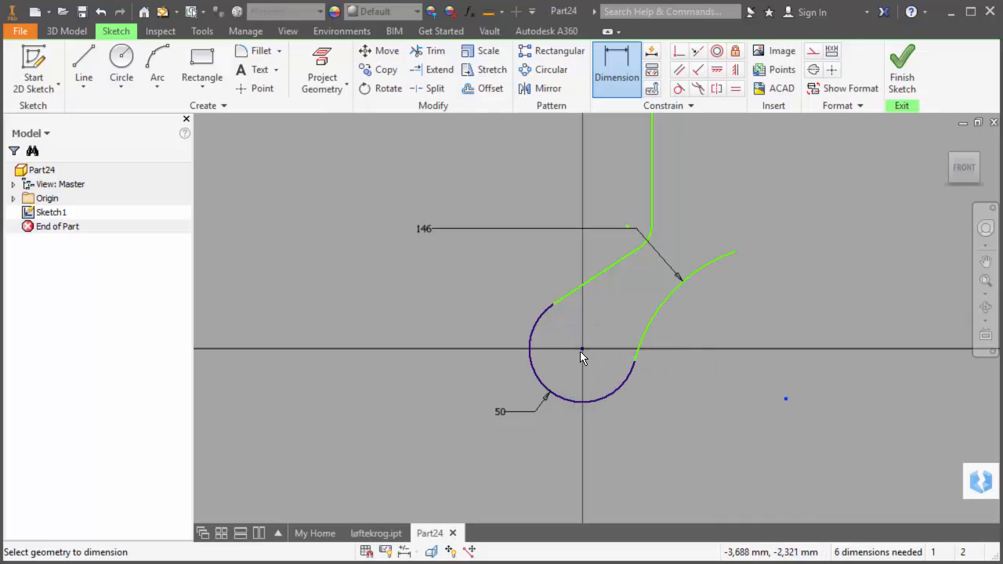
Step: Set the vertical distance from the origin down to the 146 mm arc's centre to 60 mm
click(582, 350)
click(786, 399)
click(833, 445)
text(6)
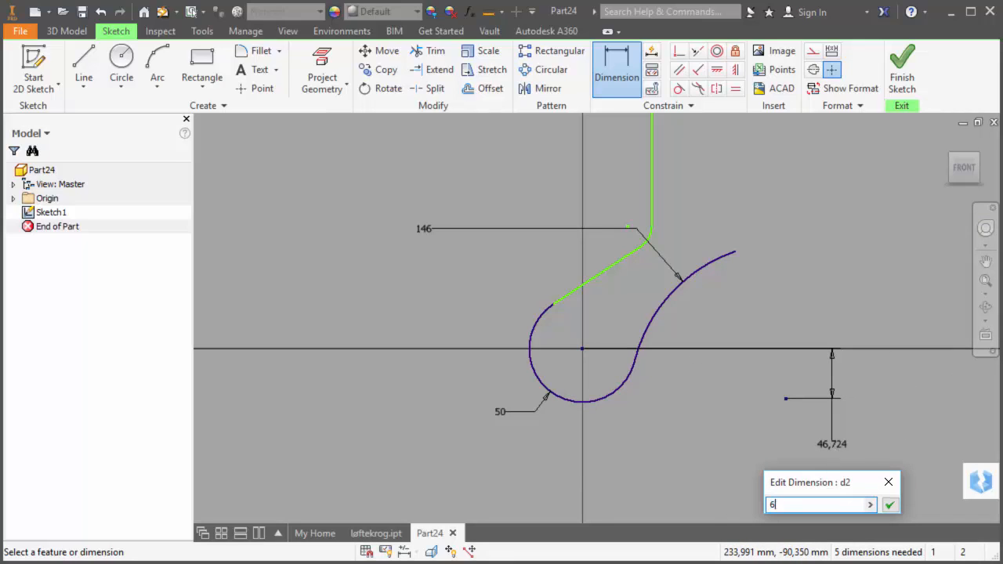
text(0)
key(Return)
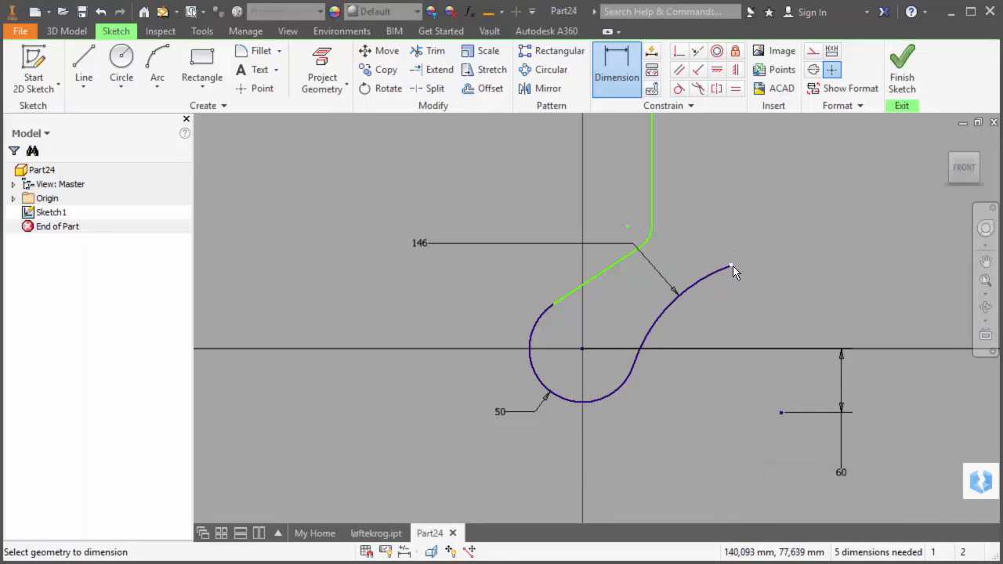
Step: Set the vertical distance from the origin to the open end of the 146 mm arc to 30 mm
click(581, 350)
click(731, 267)
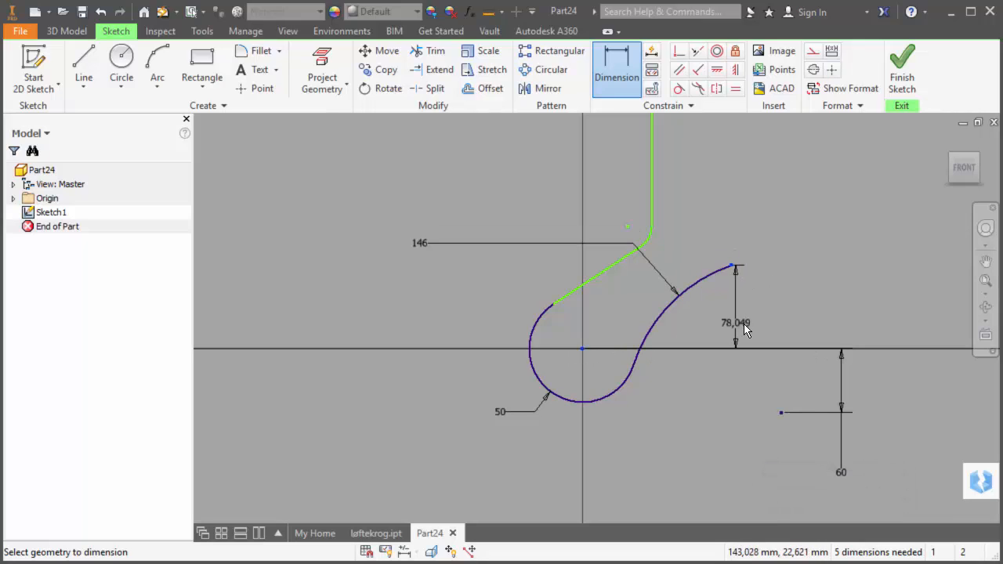
click(746, 316)
text(30)
key(Return)
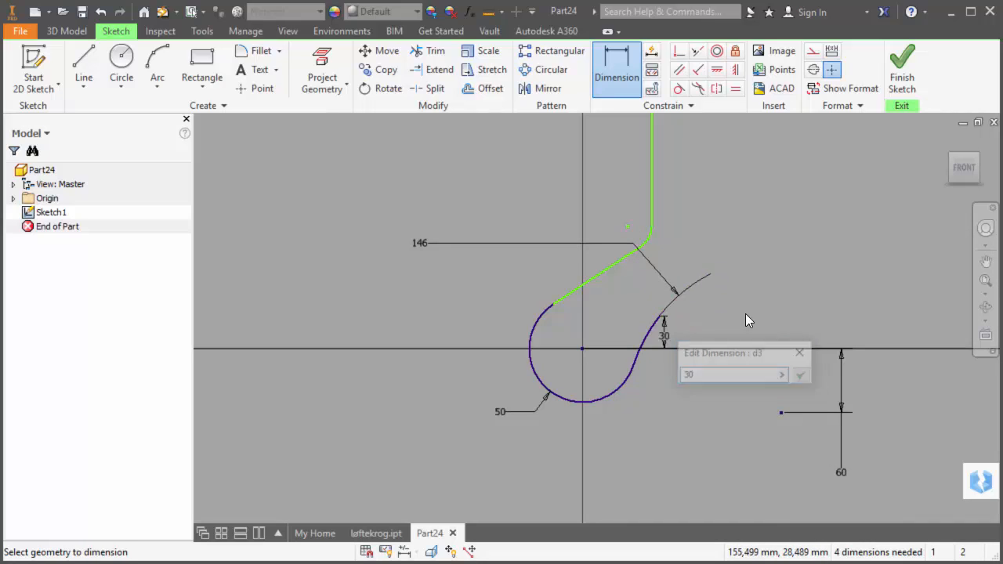
Step: Dimension the arc below the vertical line with a radius of 150 mm
click(649, 239)
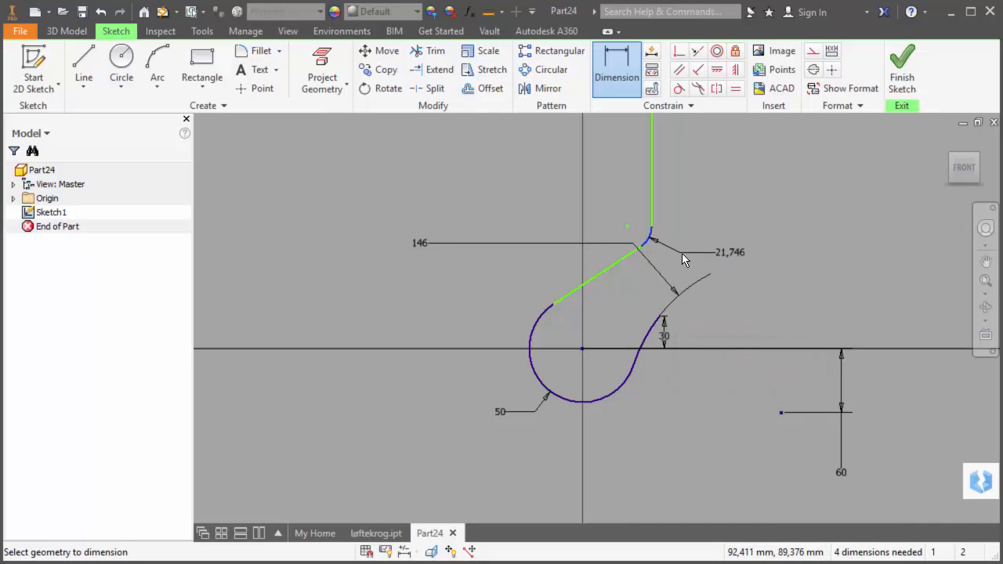
click(682, 253)
text(150)
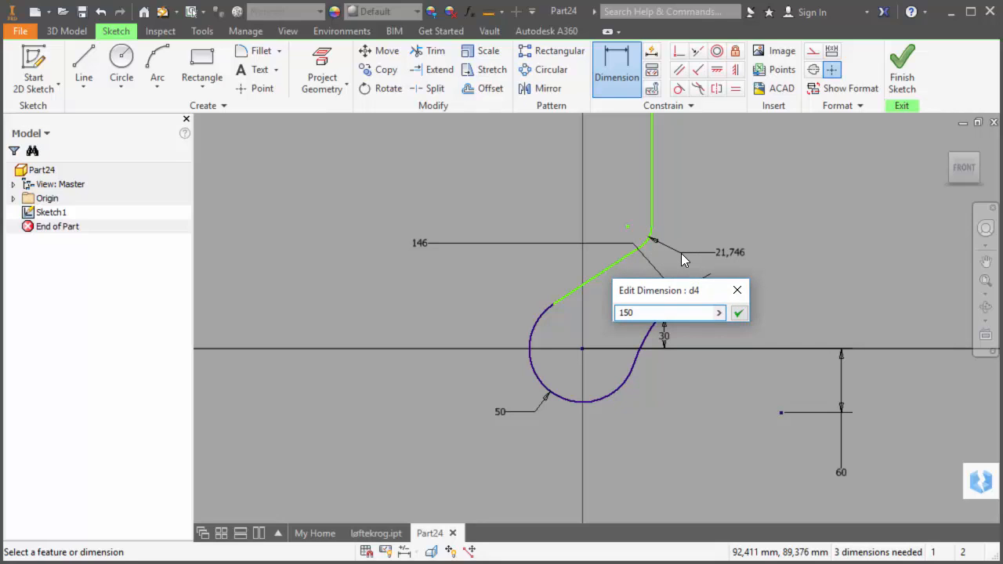
key(Return)
Step: Set the vertical distance from the origin to the 150 mm arc's centre to 180 mm
middle_drag(700, 221, 655, 276)
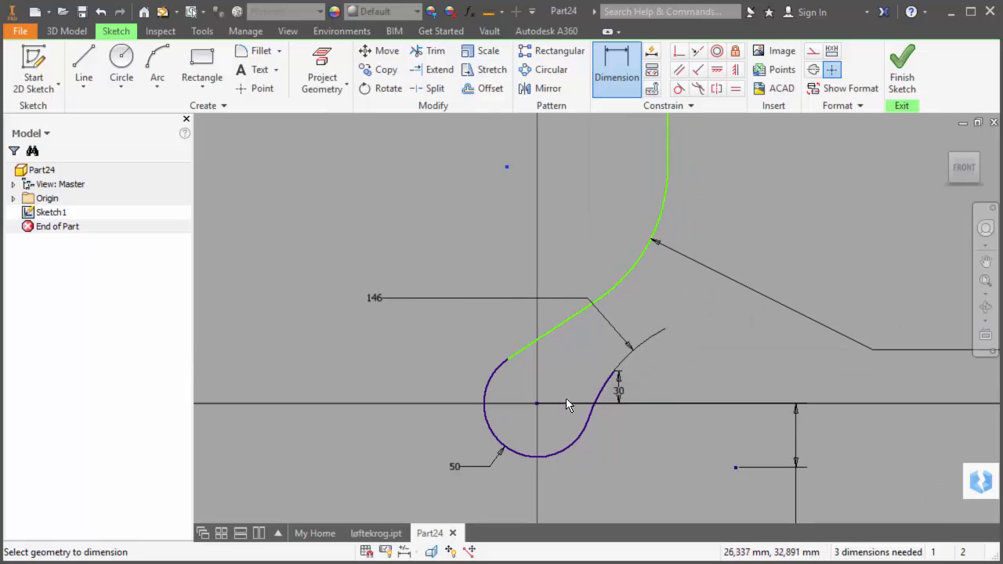
click(536, 403)
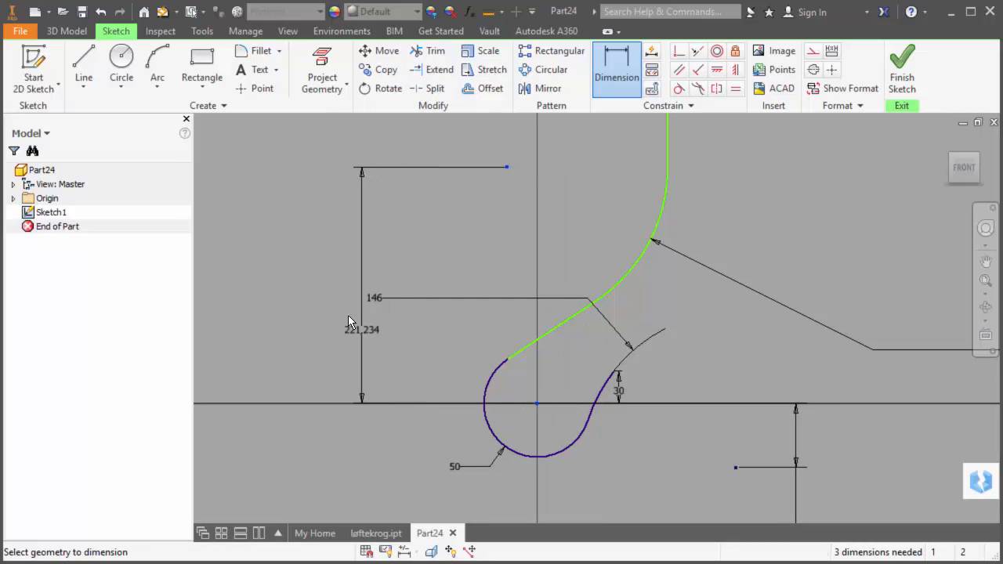
click(333, 296)
text(2)
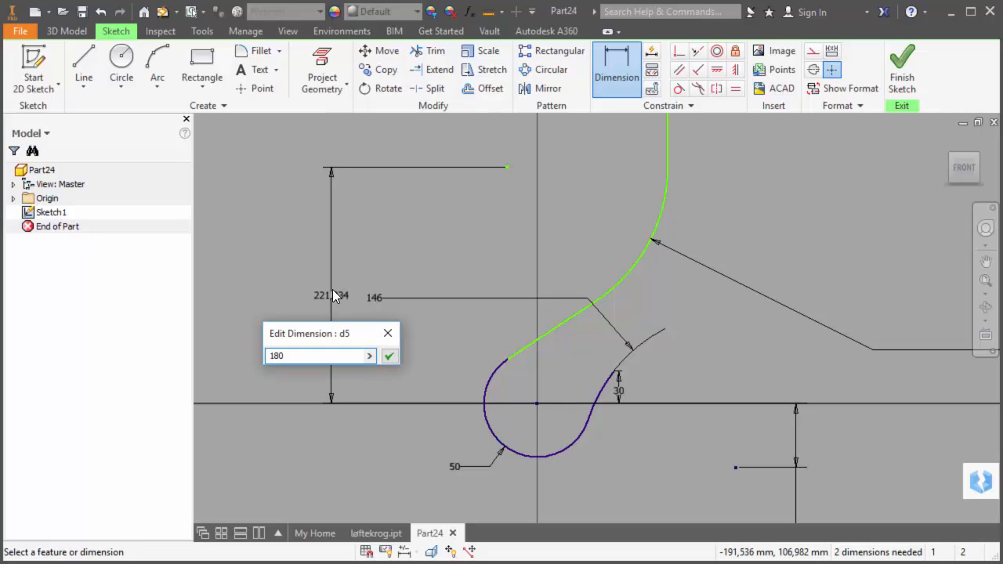
text(80)
key(Return)
Step: Set the horizontal distance between the origin and the vertical line to 33,5 mm
scroll(501, 271, down, 3)
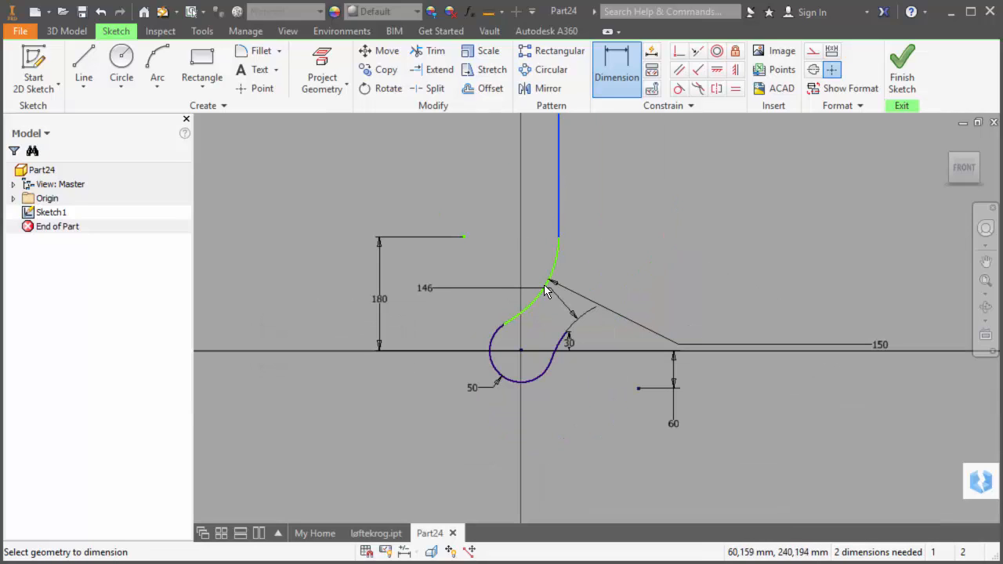
click(521, 351)
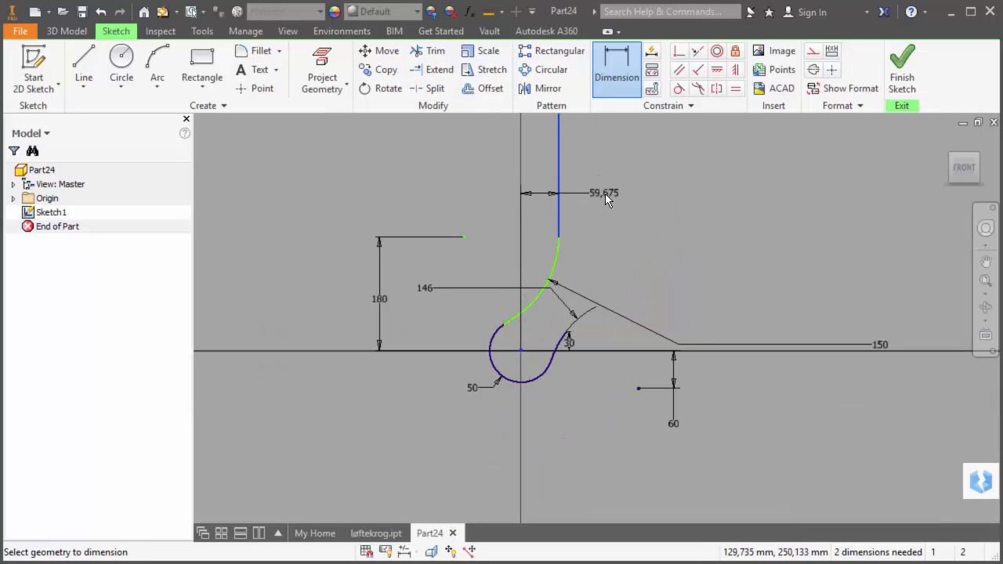
click(605, 193)
text(33,5)
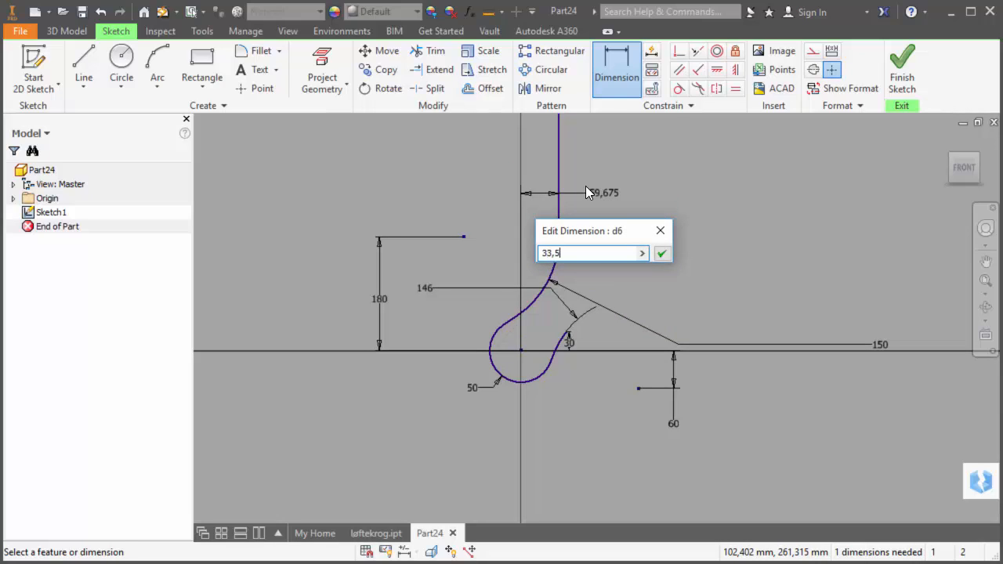
key(Return)
Step: Dimension the vertical line's upper end 375 mm above the origin and finish the sketch
scroll(708, 253, down, 3)
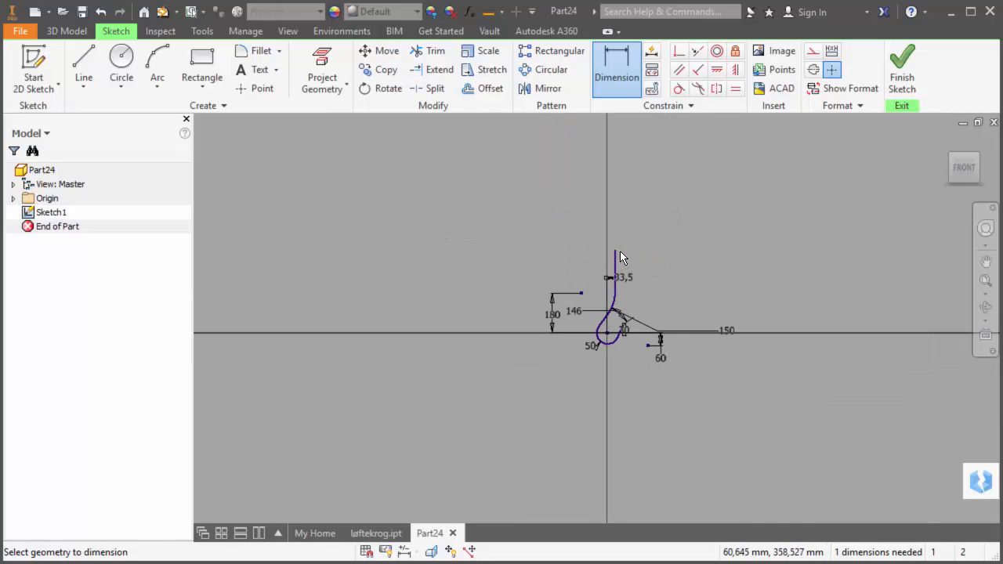
click(615, 250)
click(607, 333)
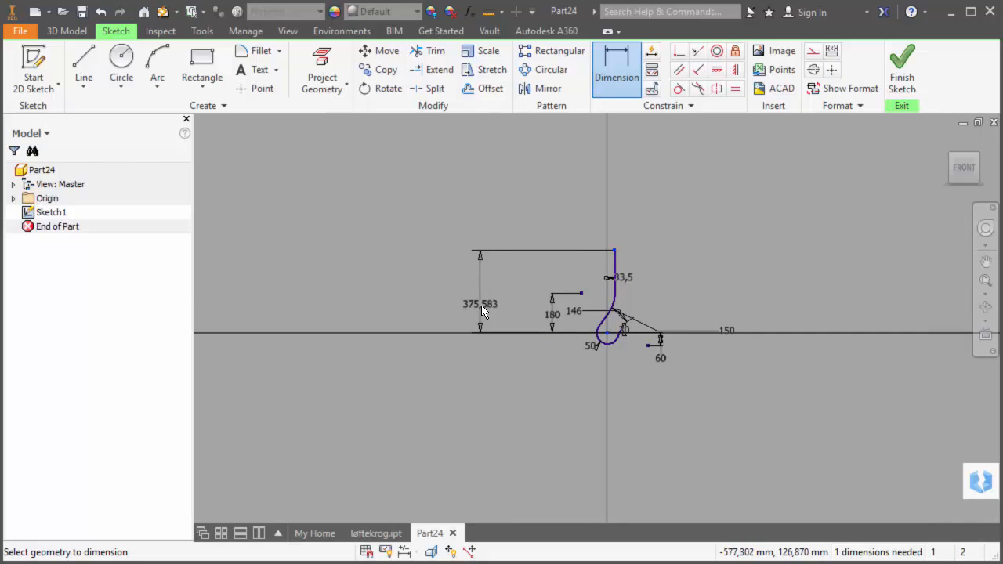
click(480, 305)
text(375)
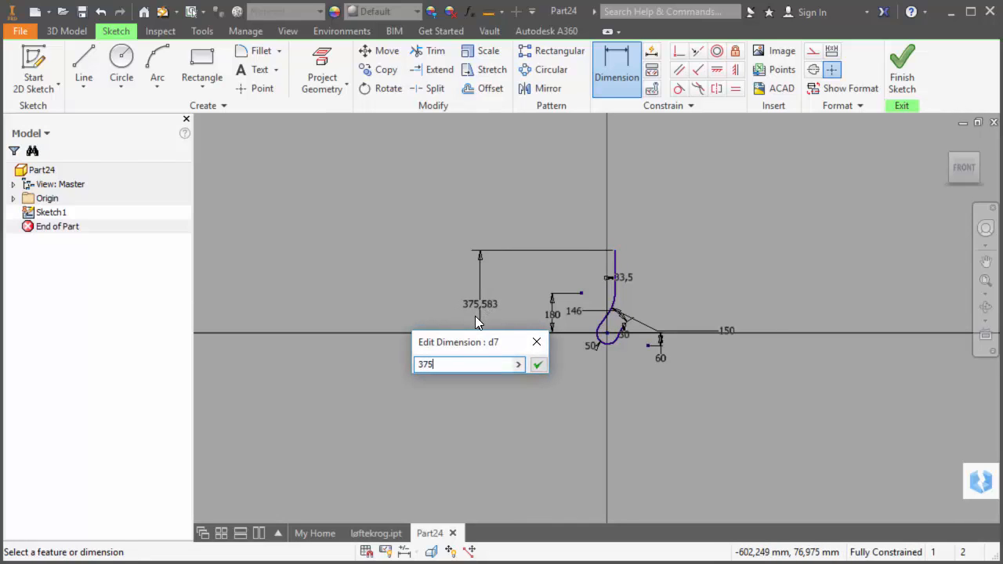
key(Return)
scroll(616, 306, up, 3)
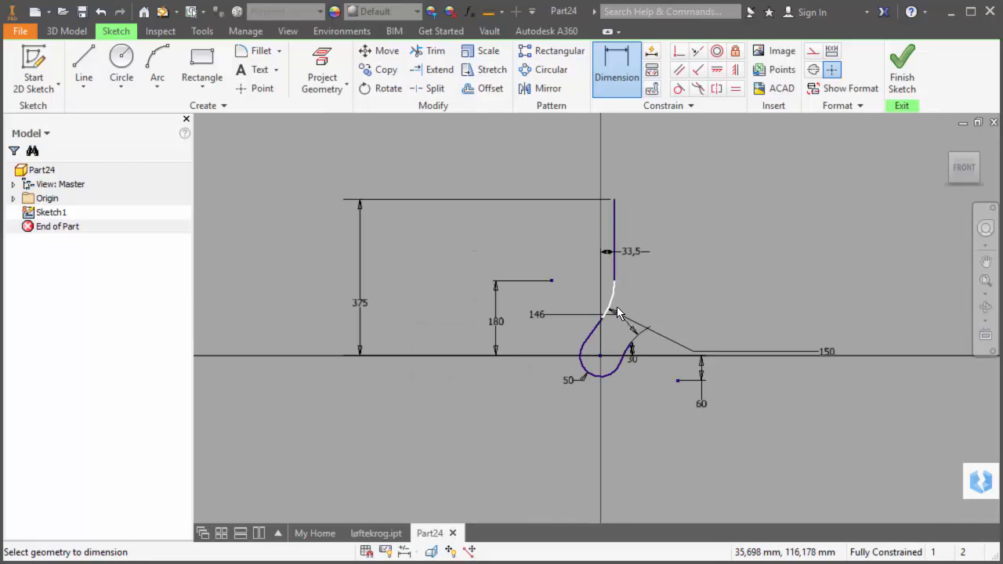
click(902, 79)
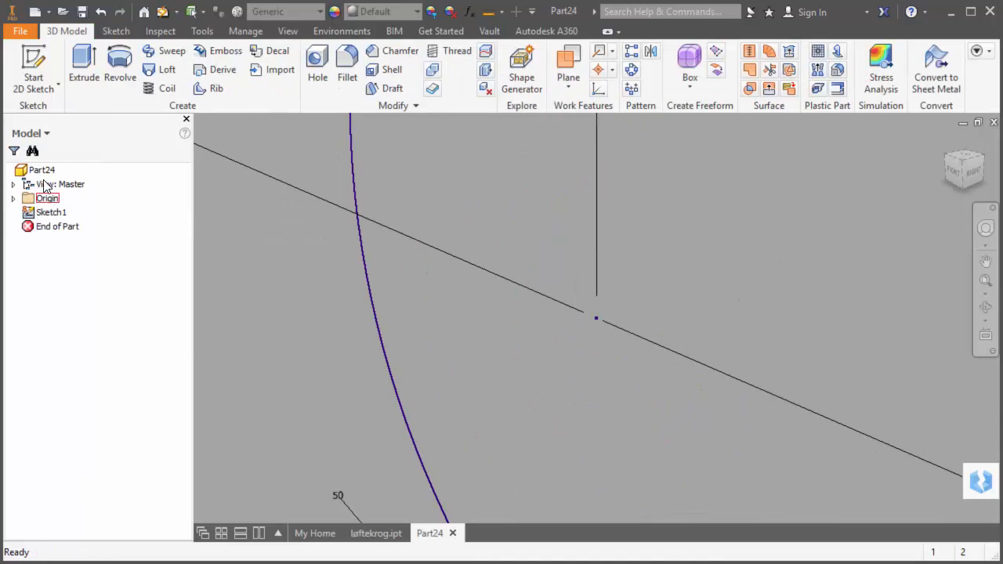
Step: Start a second sketch on the same front plane and hide Sketch1
click(33, 69)
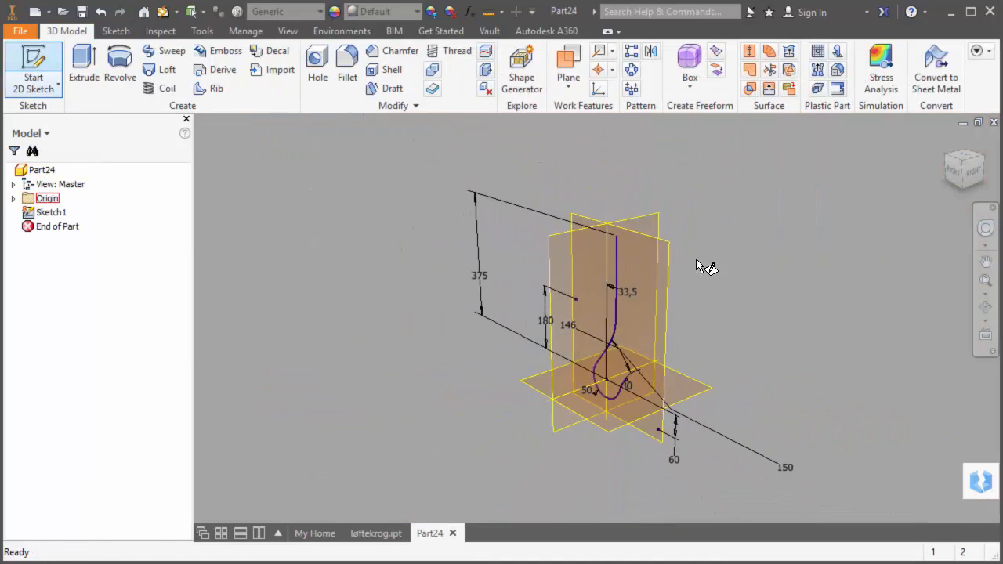
click(584, 305)
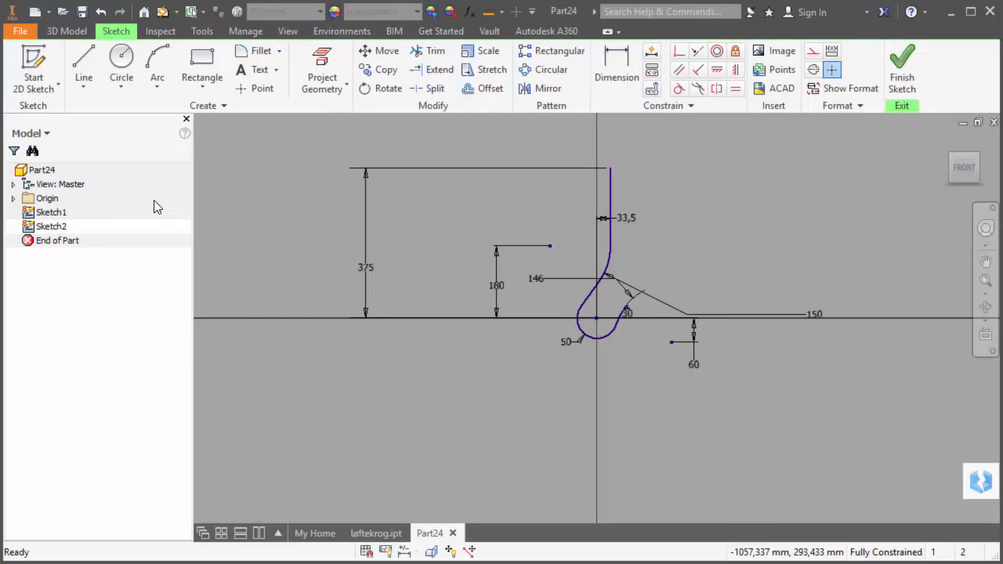
right_click(49, 212)
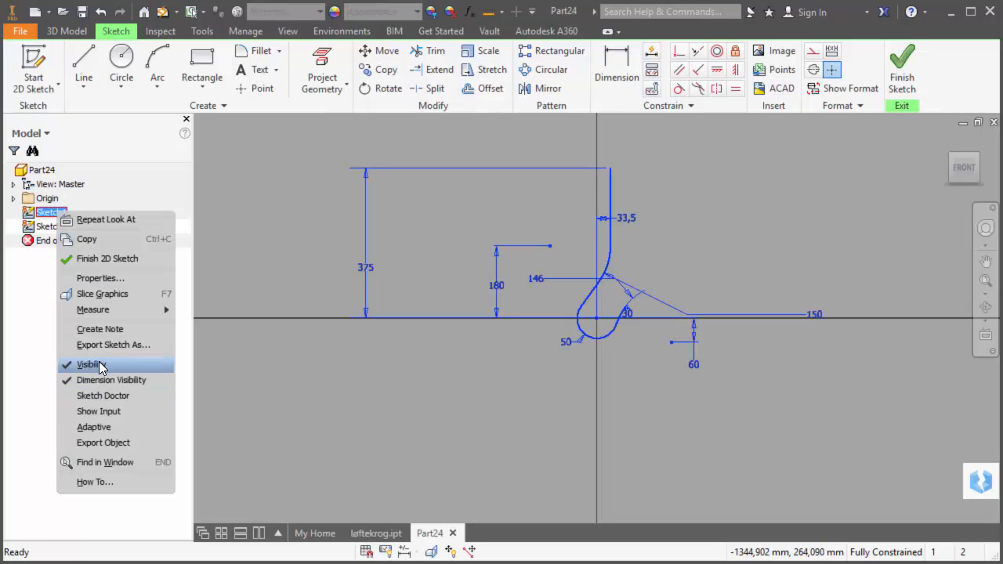
click(100, 365)
Step: Sketch a vertical line, a tangent arc of about 110 mm radius, a slanted line and a tangent hook arc of about 92 mm radius
click(83, 66)
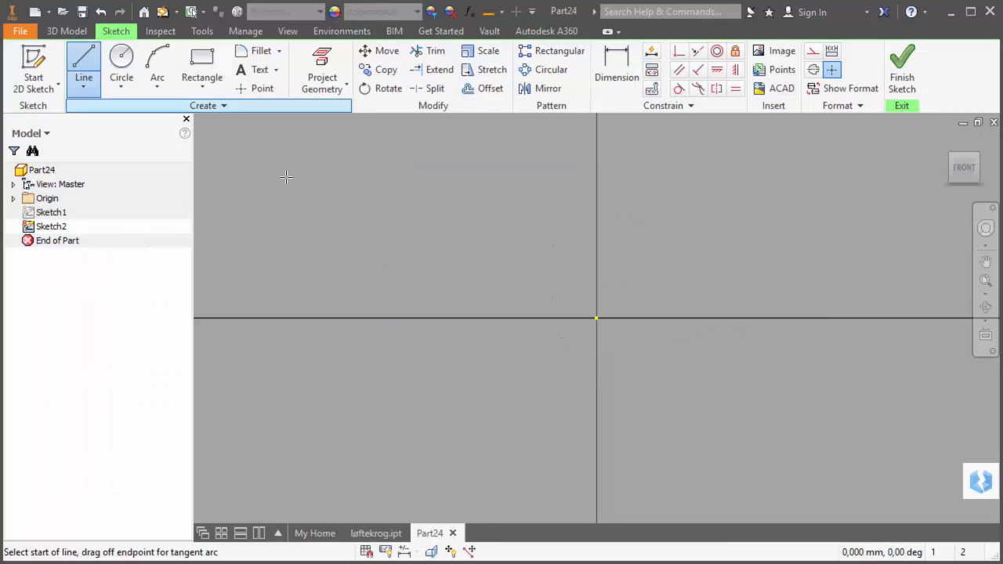
click(581, 230)
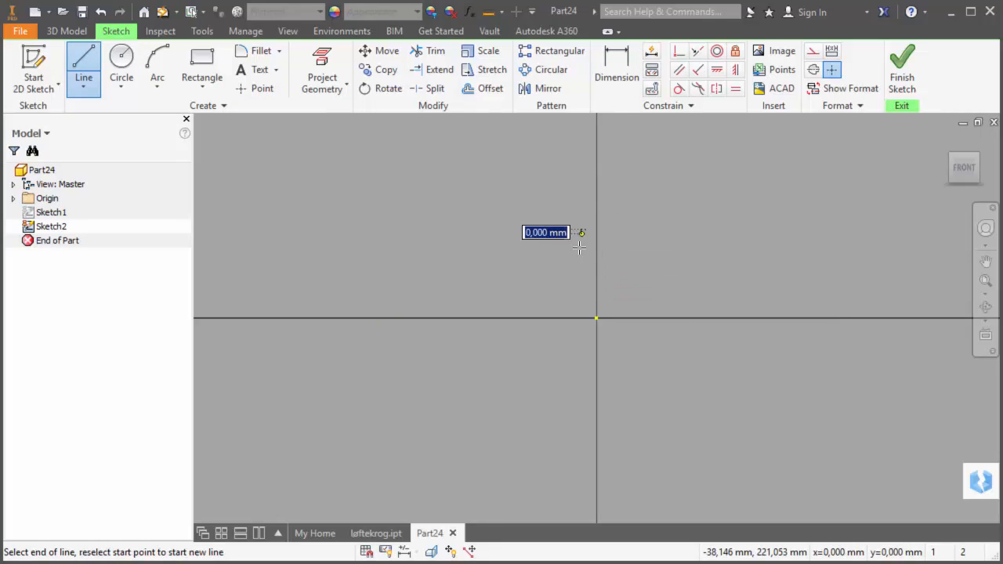
click(581, 290)
drag(581, 290, 564, 329)
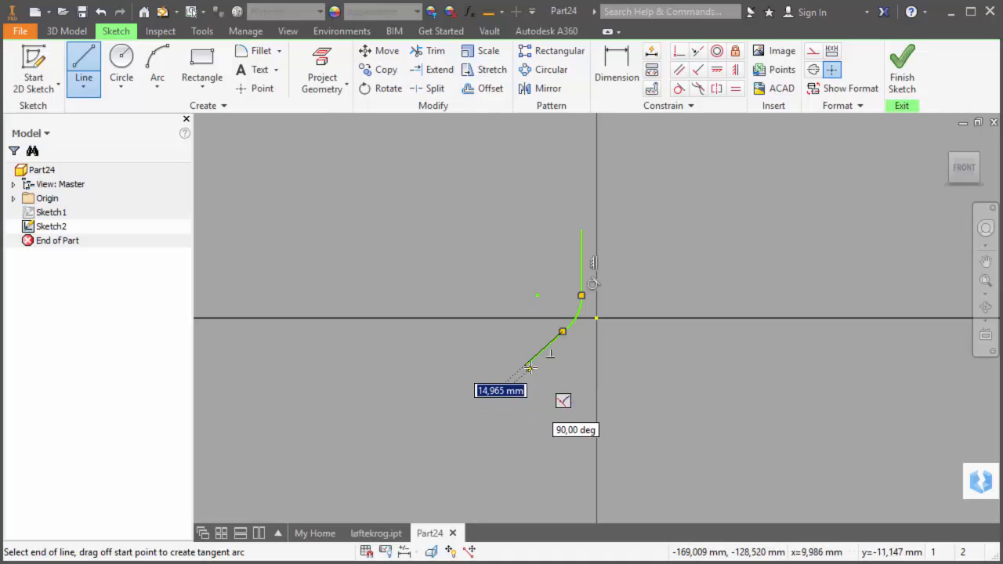
click(528, 358)
drag(529, 358, 581, 405)
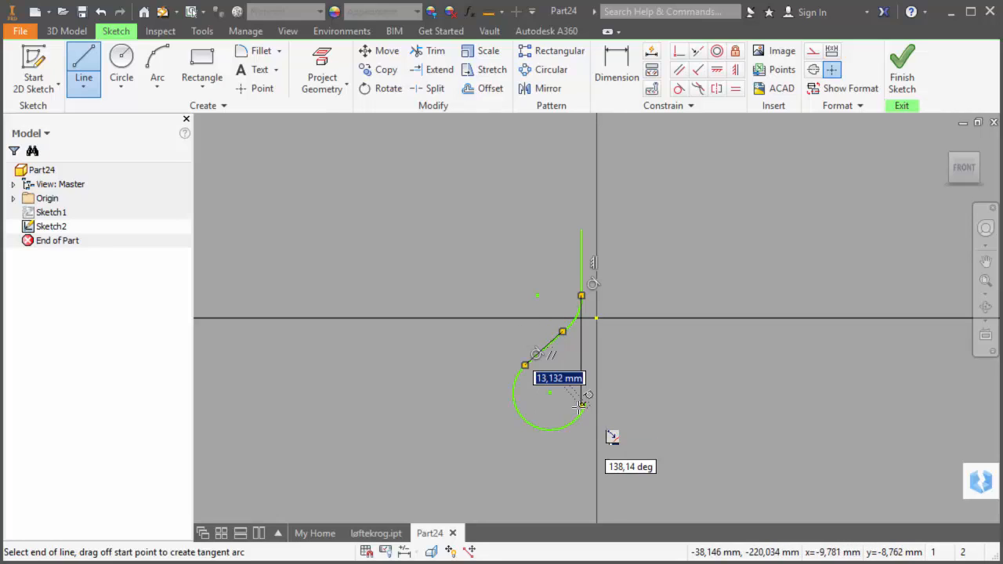
key(Escape)
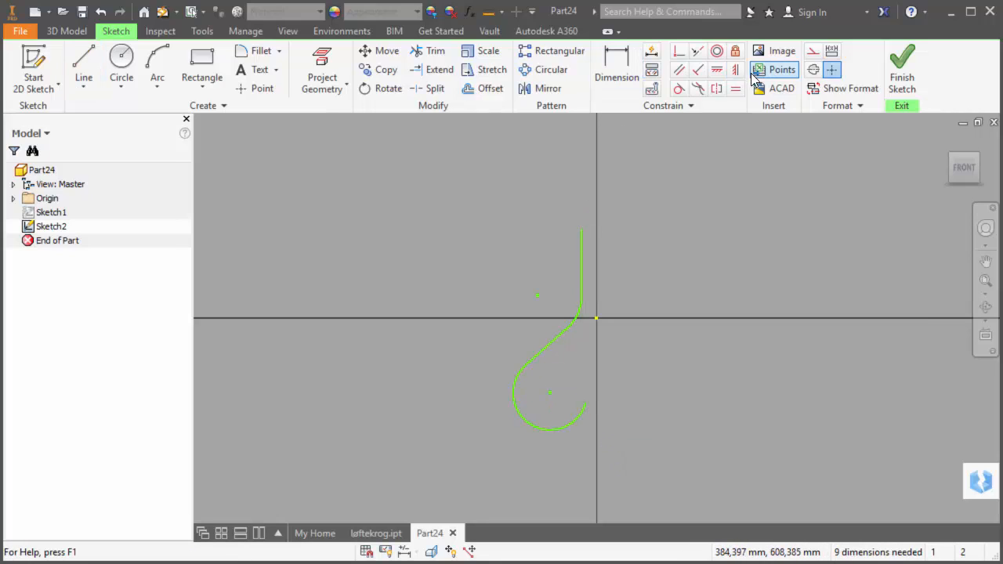
Step: Constrain the lower hook arc's centre to lie horizontally level with the origin
click(716, 69)
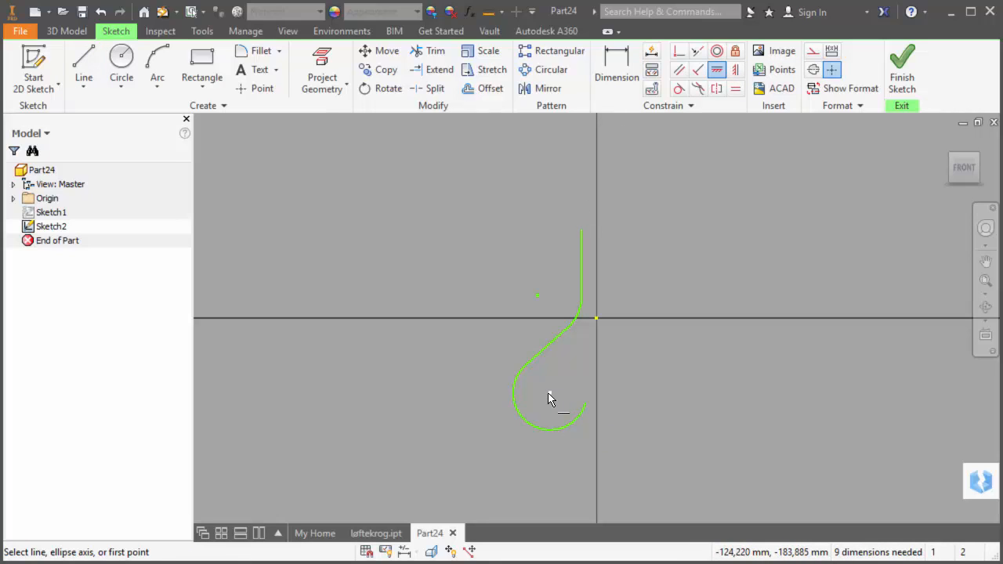
click(550, 393)
click(596, 319)
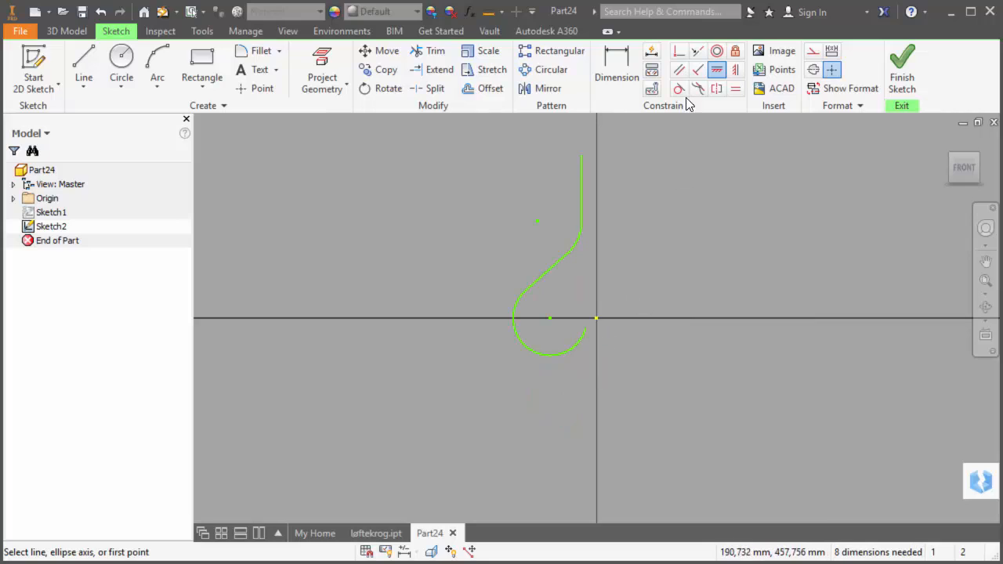
Step: Set the horizontal distance between the lower hook arc's centre and the origin to 16 mm
click(616, 69)
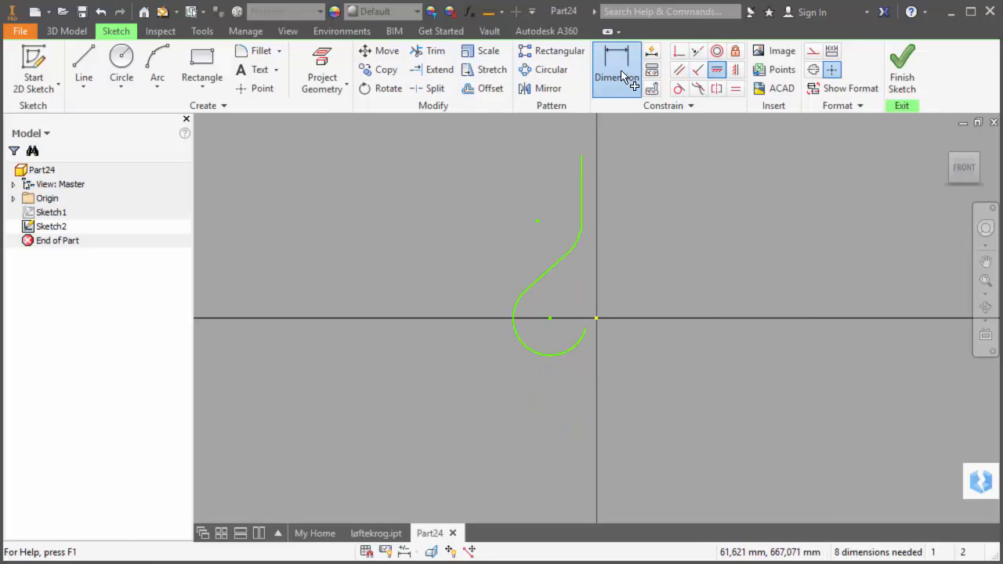
click(550, 319)
click(596, 317)
click(633, 293)
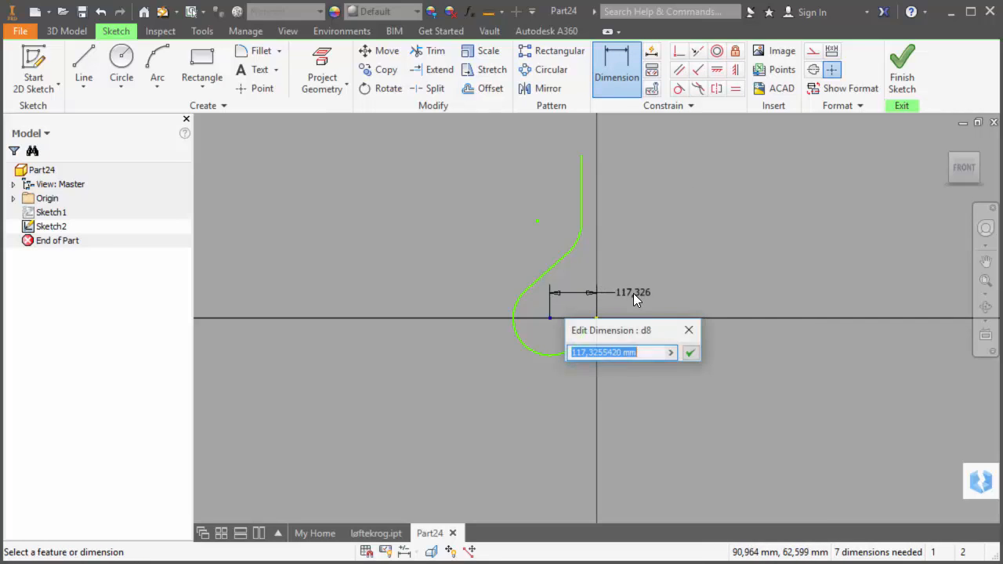
text(16)
key(Return)
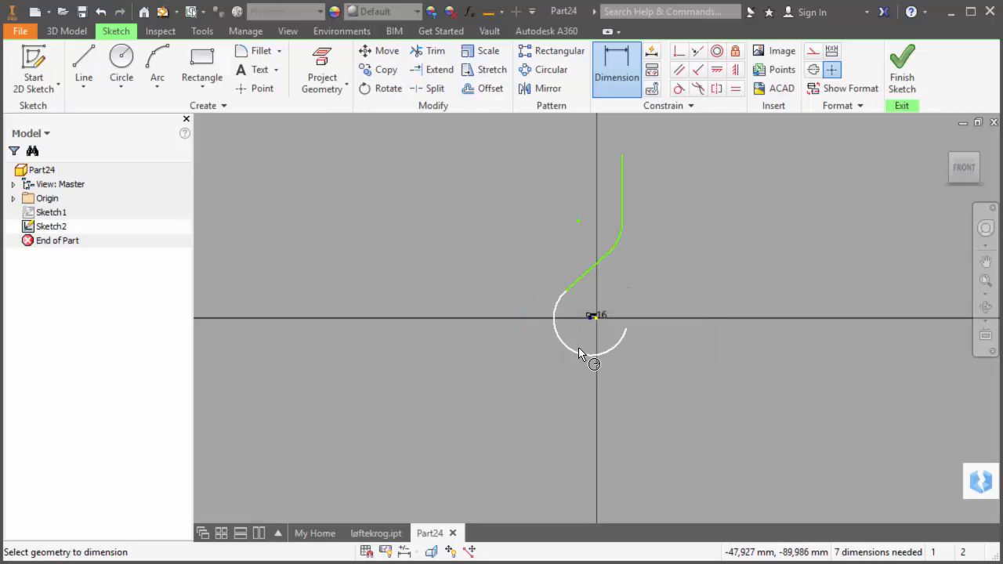
Step: Dimension the lower hook arc with a radius of 146 mm
click(582, 356)
click(554, 369)
text(1)
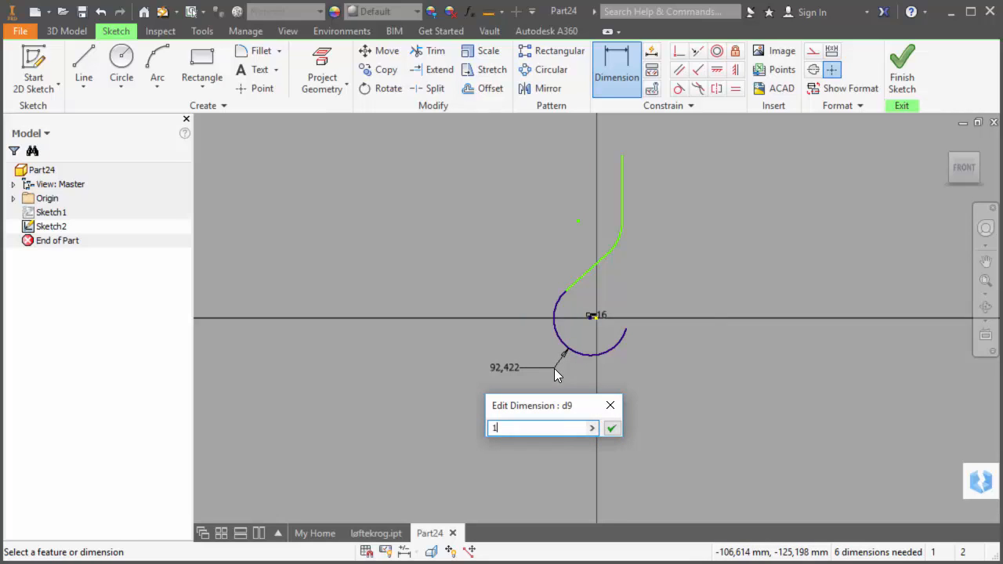
text(46)
key(Return)
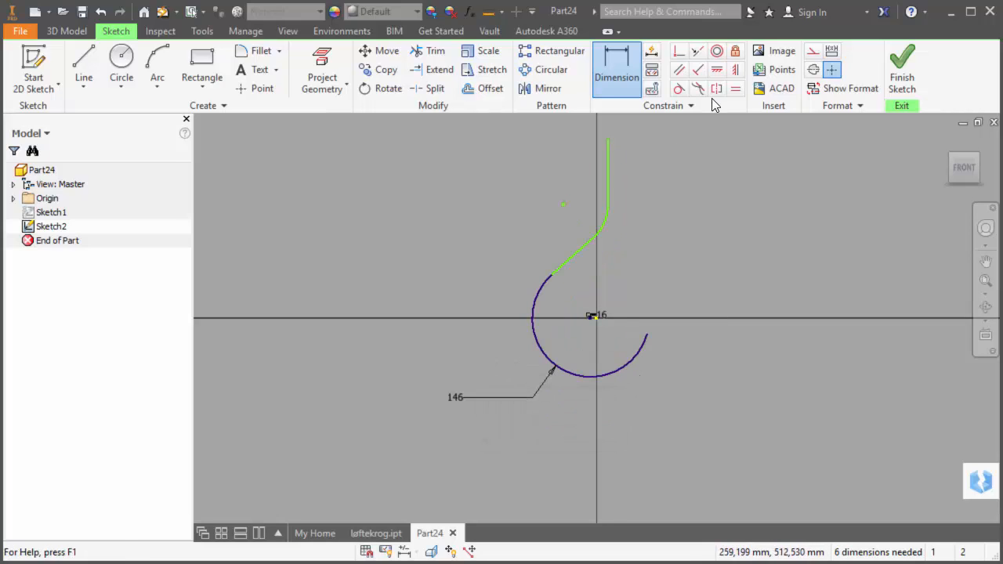
Step: Constrain the free end of the 146 mm arc to align vertically with the origin
click(736, 72)
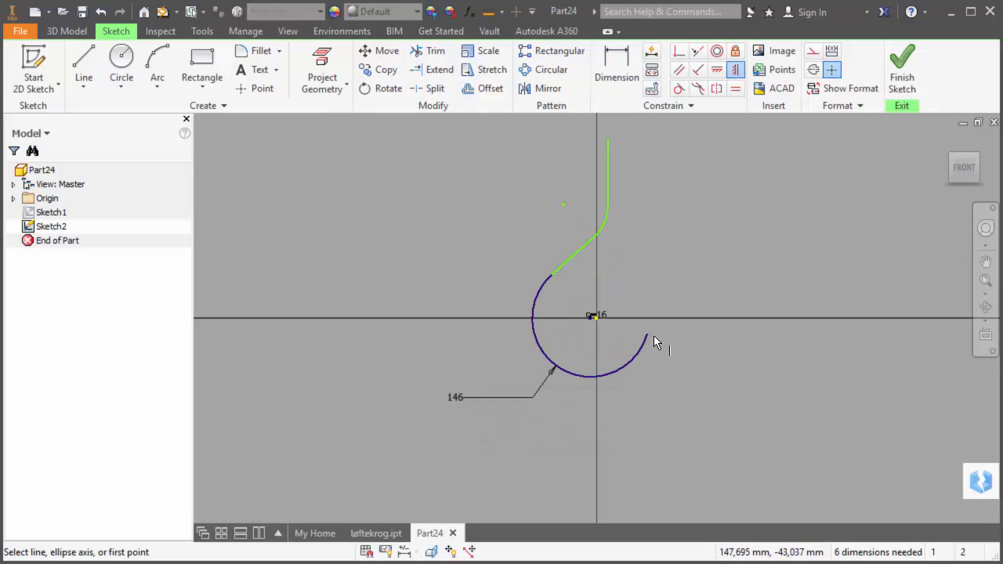
click(649, 337)
click(594, 317)
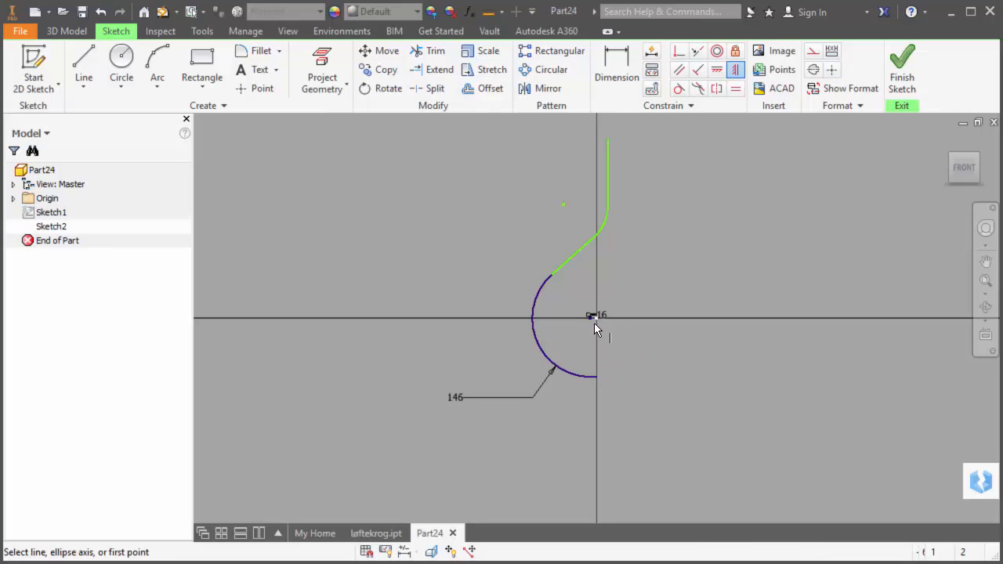
Step: Dimension the small arc below the vertical line with a radius of 37,5 mm
click(627, 83)
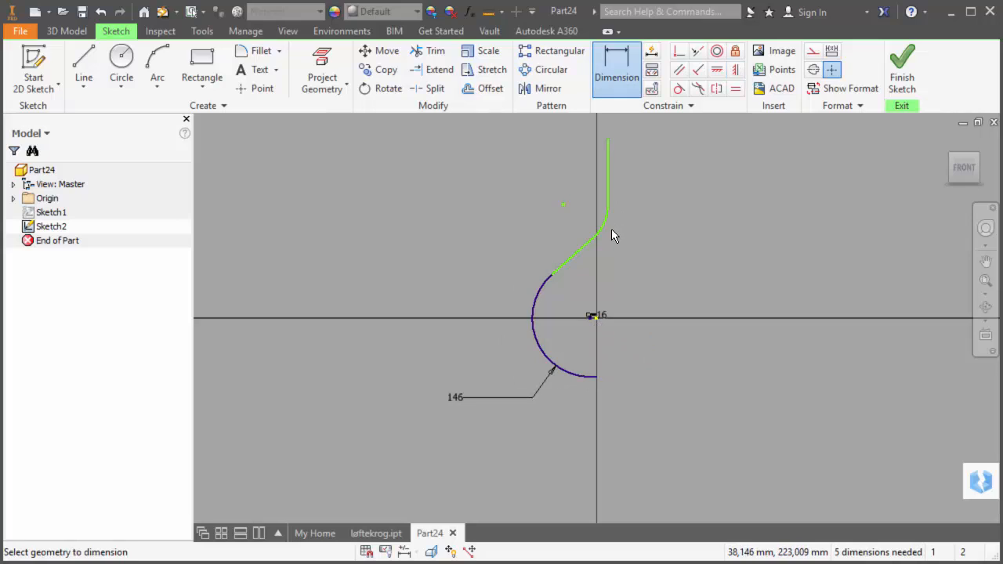
click(602, 221)
click(633, 246)
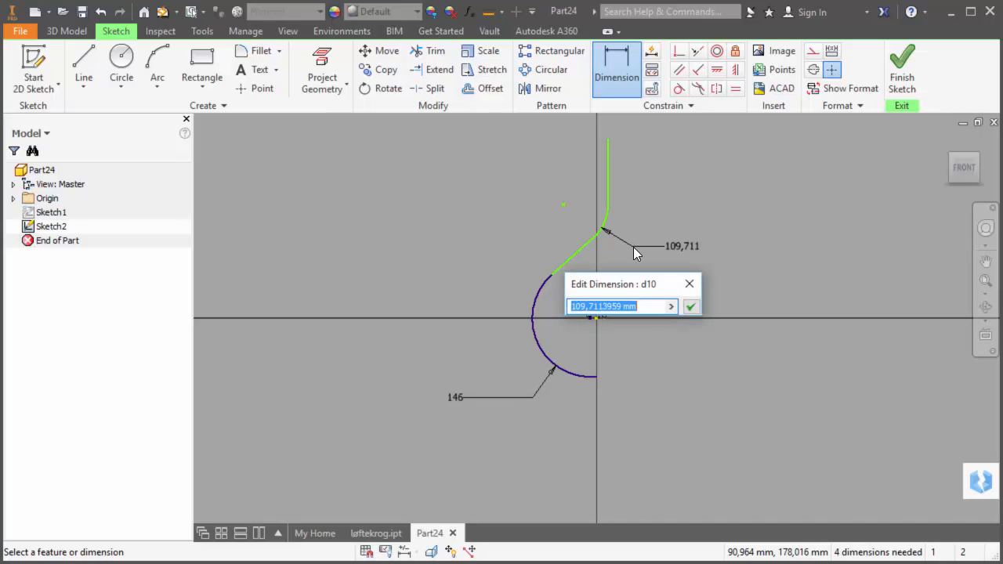
text(37,5)
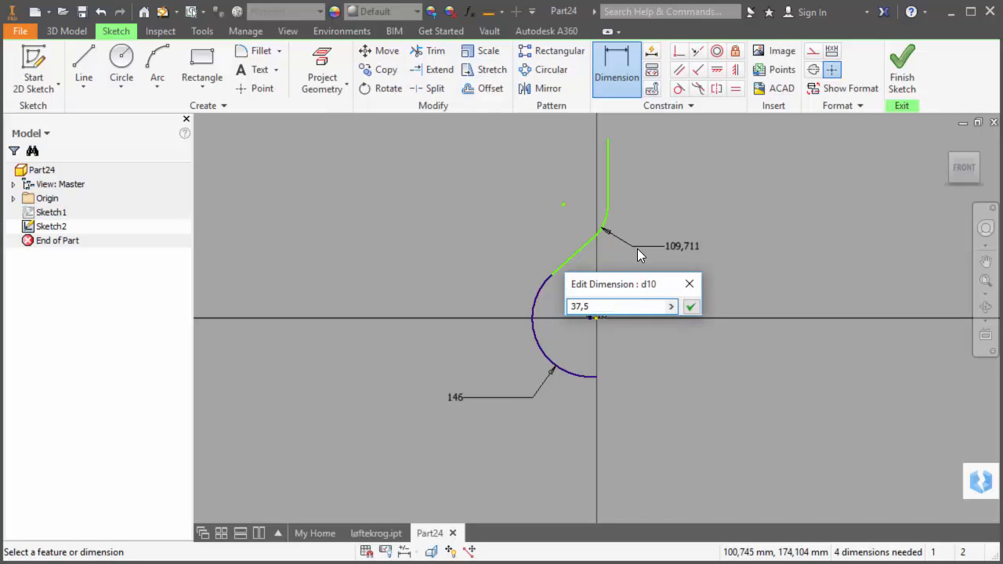
key(Return)
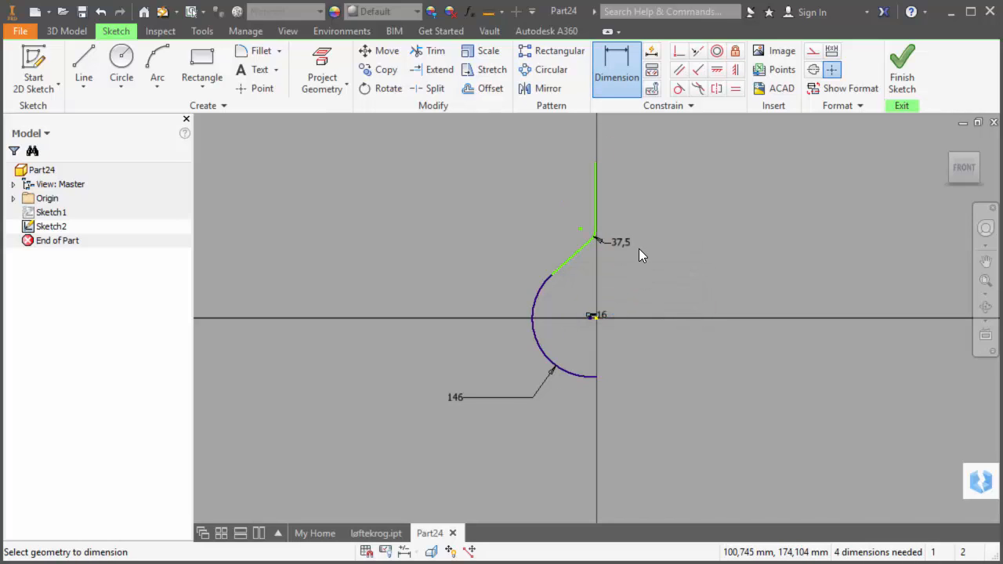
Step: Set the vertical distance from the origin to the 37,5 mm arc's centre to 204 mm
click(581, 229)
click(594, 317)
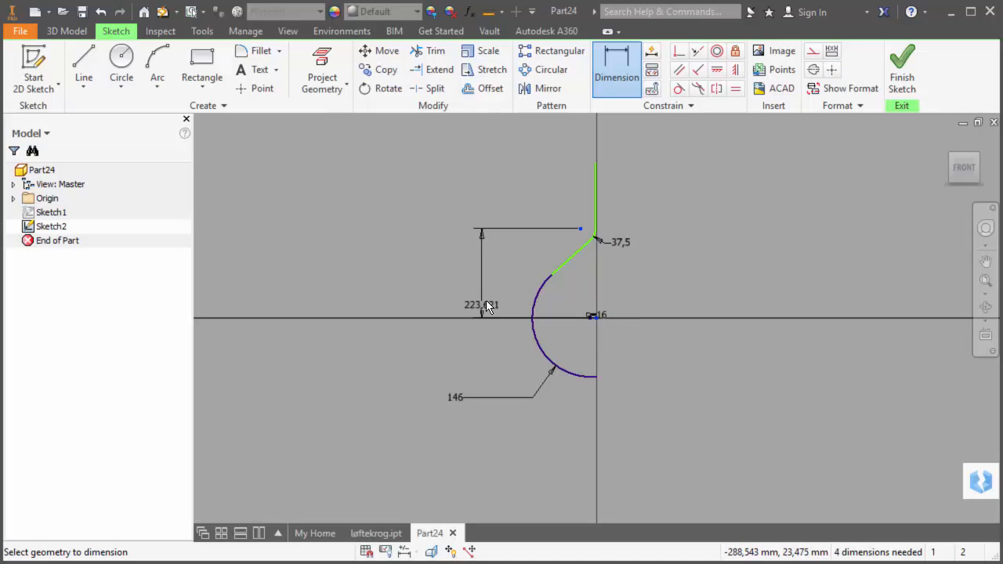
click(493, 285)
text(204)
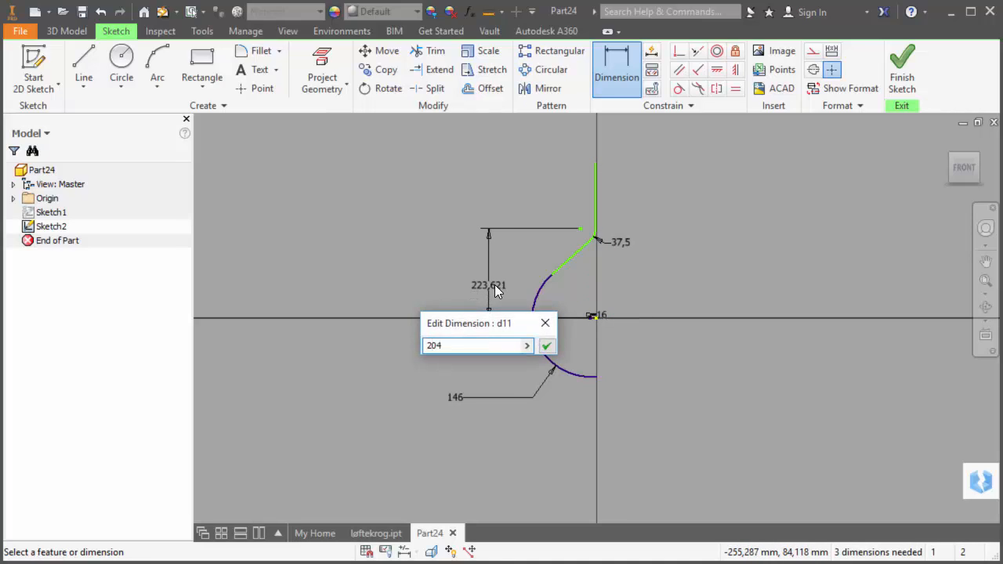
key(Return)
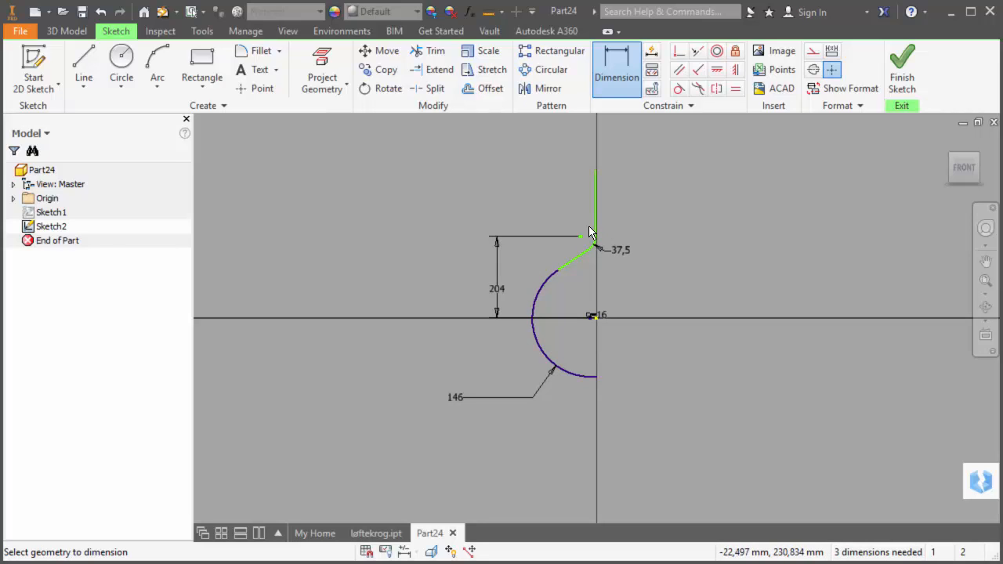
Step: Move the 37,5 mm arc's centre further left and set the vertical line's horizontal distance from the origin to 33,5 mm
key(Escape)
drag(584, 235, 568, 232)
click(609, 73)
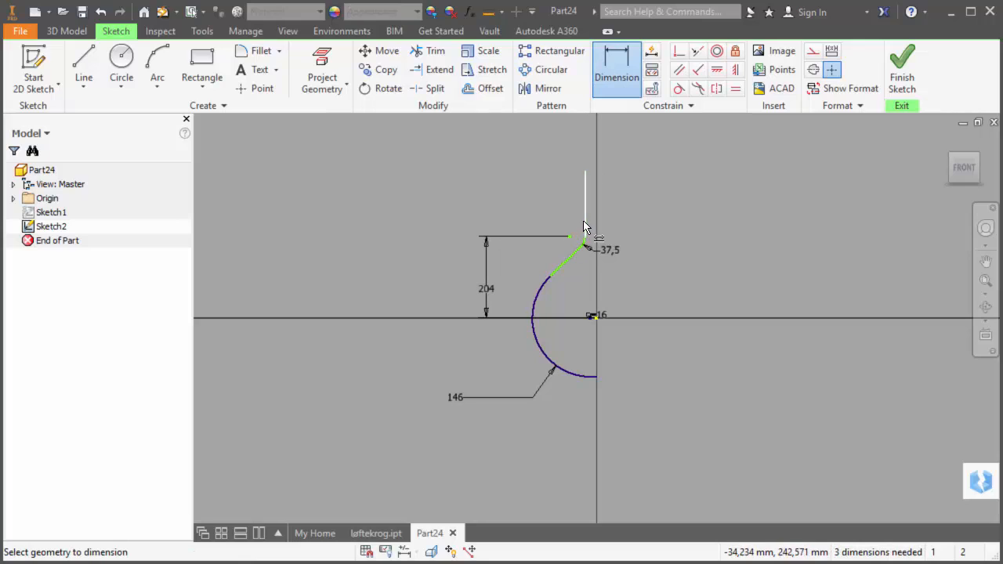
click(586, 225)
click(597, 319)
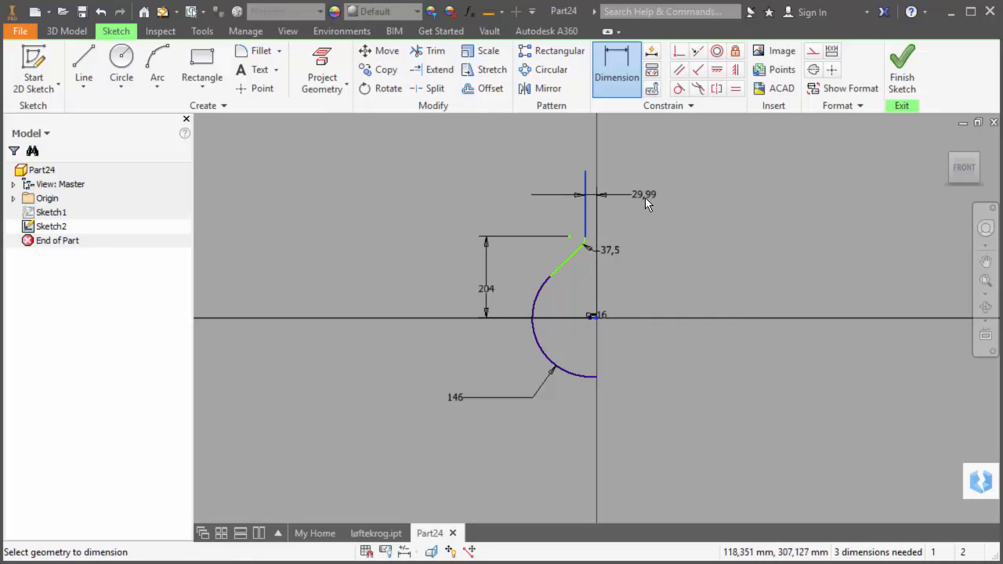
click(645, 197)
text(33,5)
key(Return)
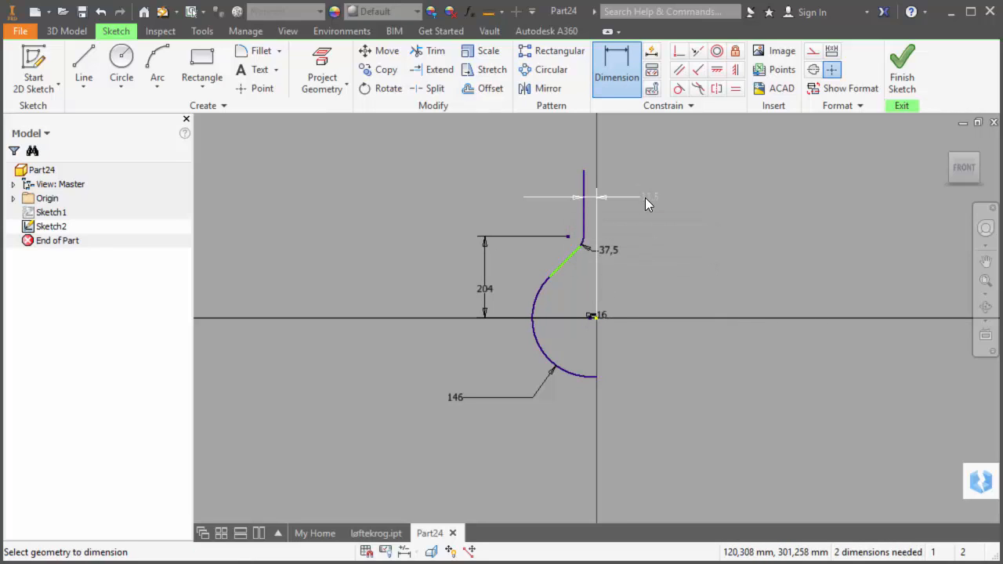
Step: Dimension the vertical line's upper end 375 mm above the origin
click(584, 172)
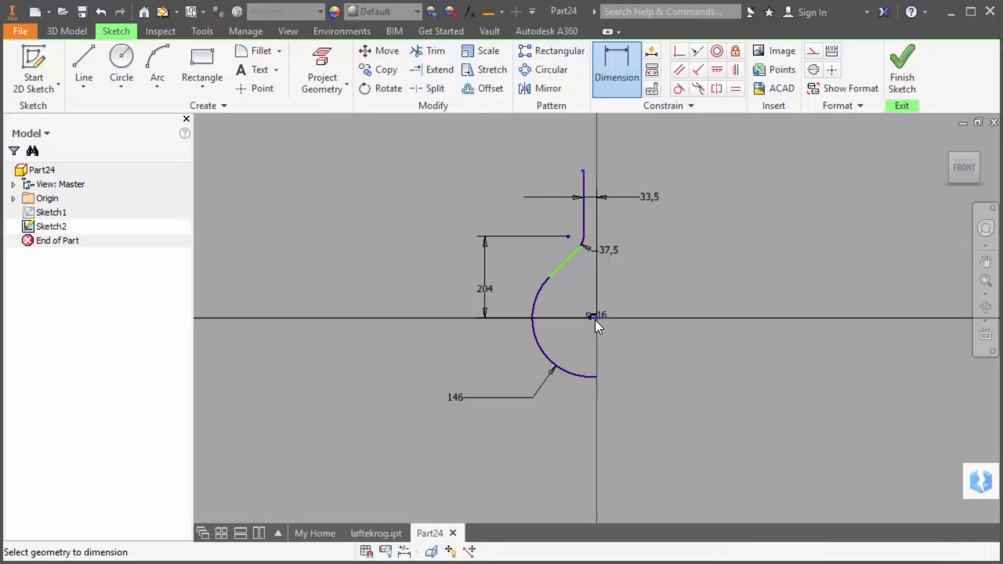
click(596, 318)
click(419, 273)
text(3)
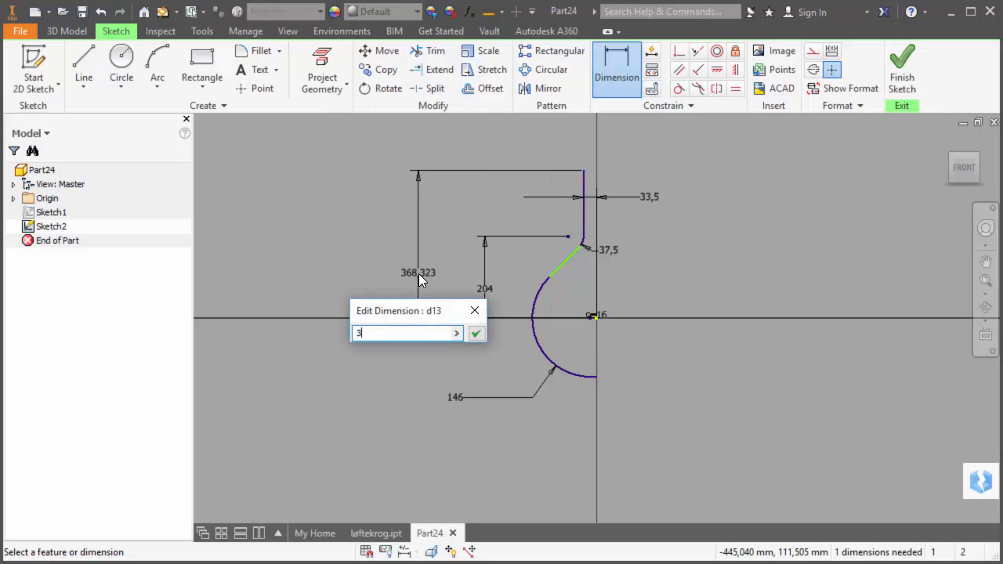
text(75)
key(Return)
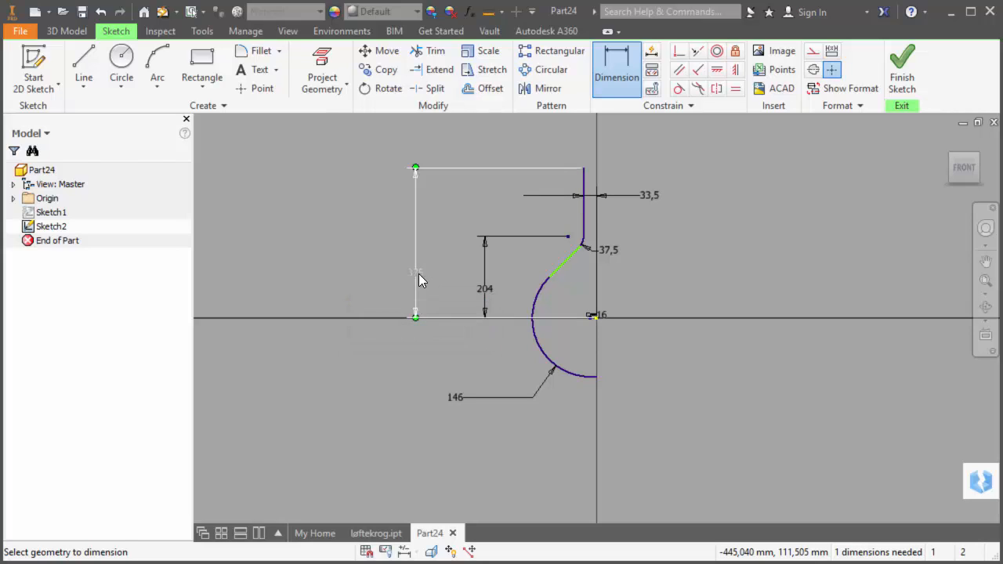
scroll(534, 289, down, 3)
key(Escape)
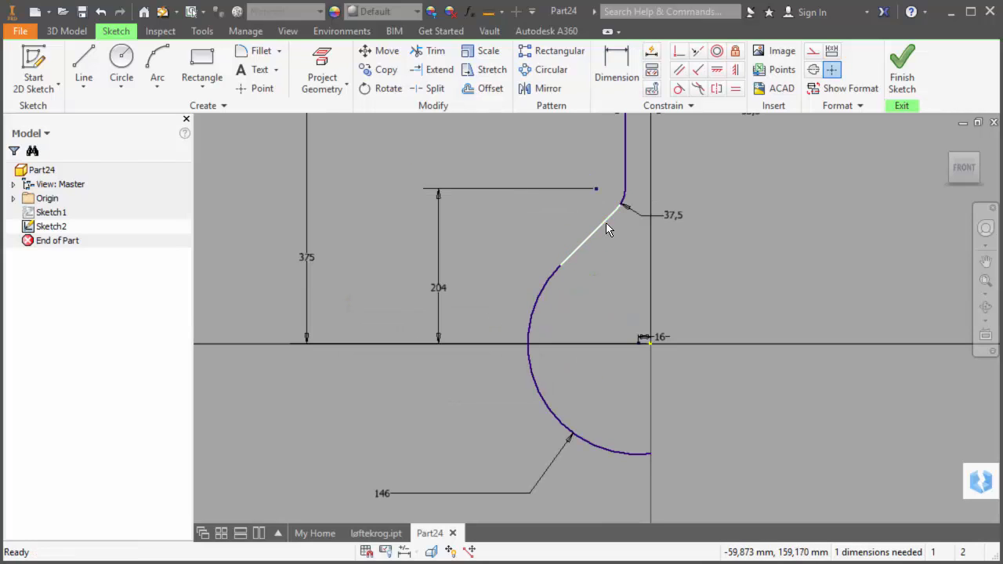
Step: Try to add a tangent constraint between the slanted line and the 146 mm arc
click(605, 221)
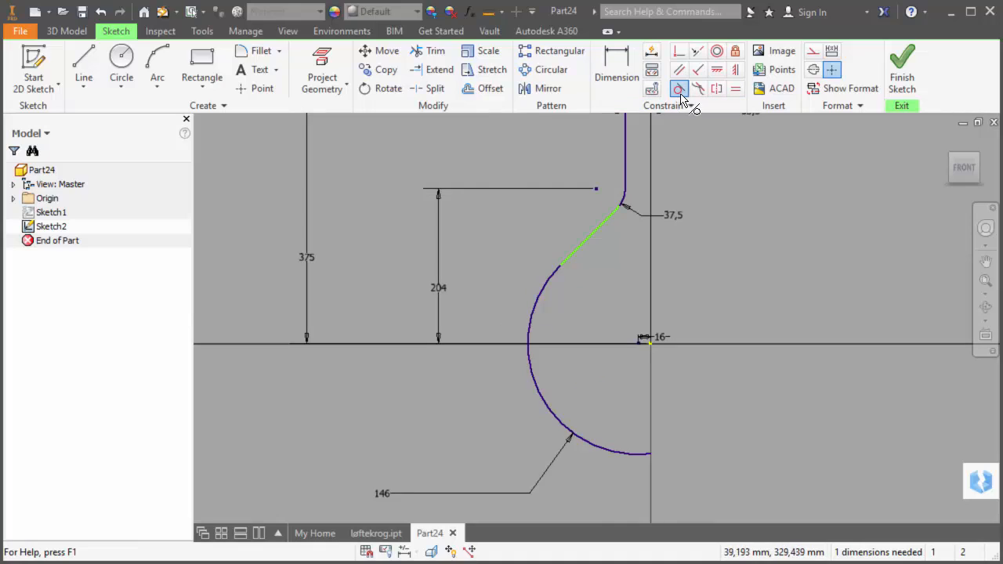
click(678, 88)
click(571, 267)
click(552, 278)
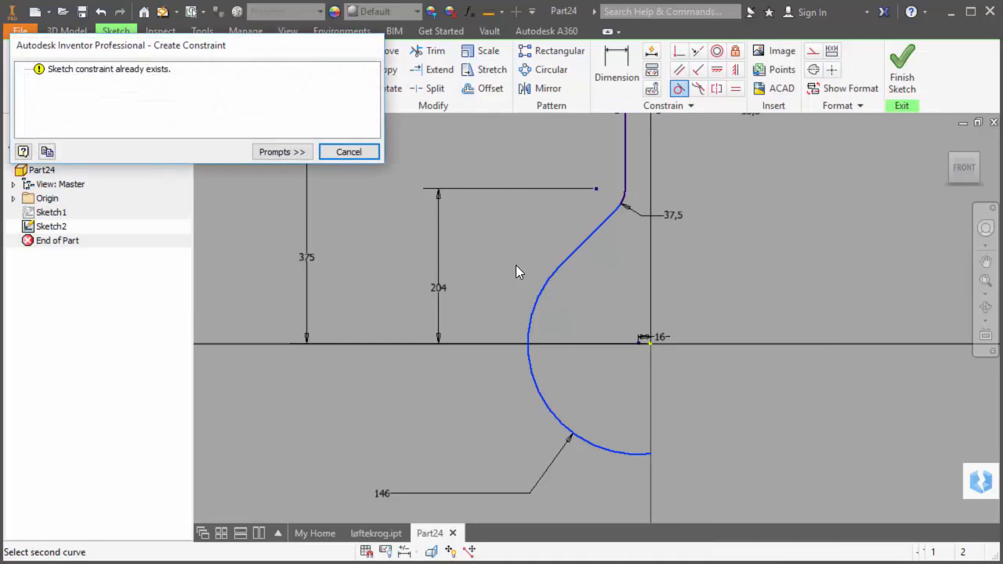
key(Escape)
Step: Make the 37,5 mm arc tangent to the slanted line
click(678, 88)
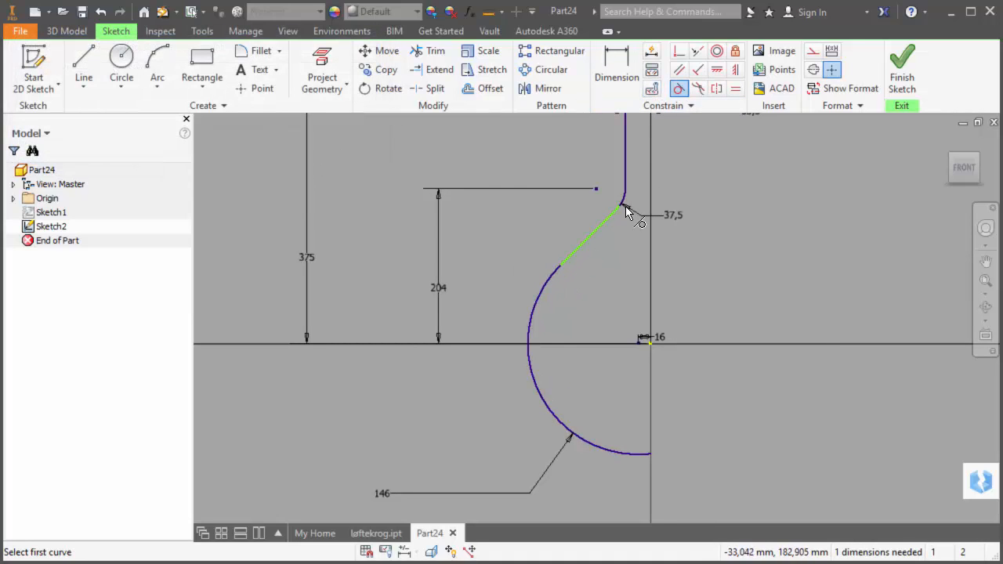
click(624, 197)
click(603, 225)
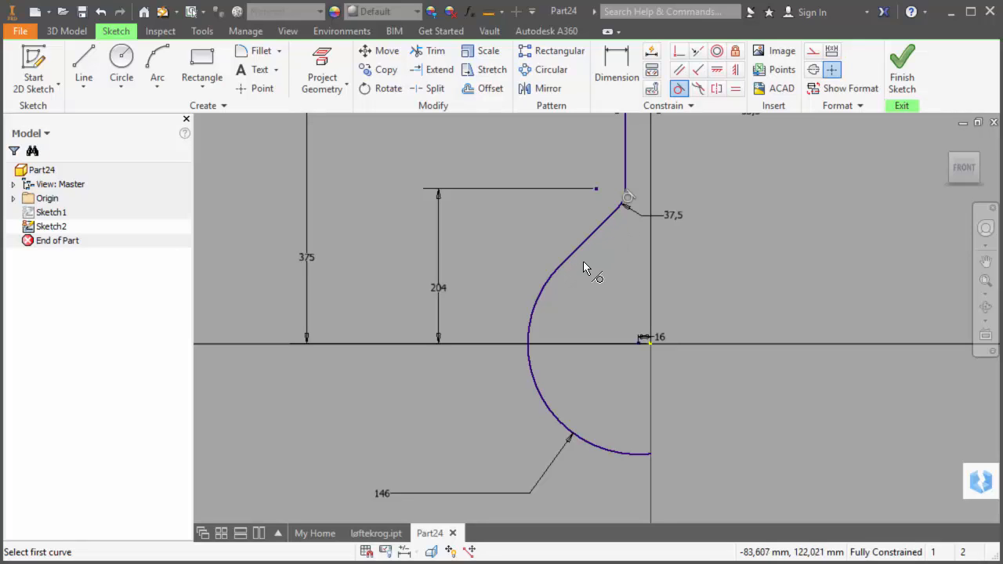
key(Escape)
Step: Draw two successive tangent arcs with the Line tool from the 146 mm arc's lower end, curving up into an outward hook tip
scroll(559, 324, down, 6)
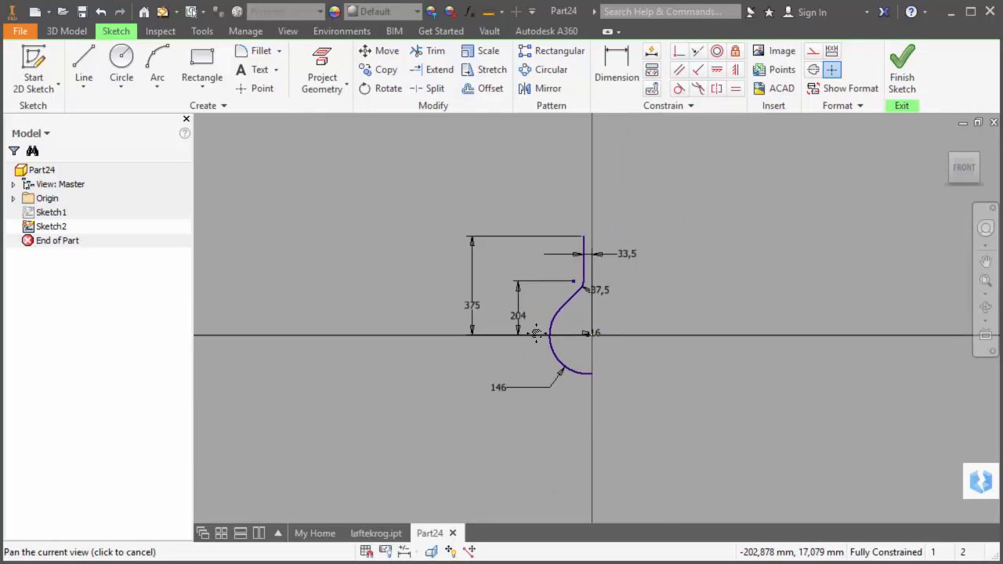
scroll(561, 349, up, 7)
middle_drag(553, 347, 465, 328)
click(83, 66)
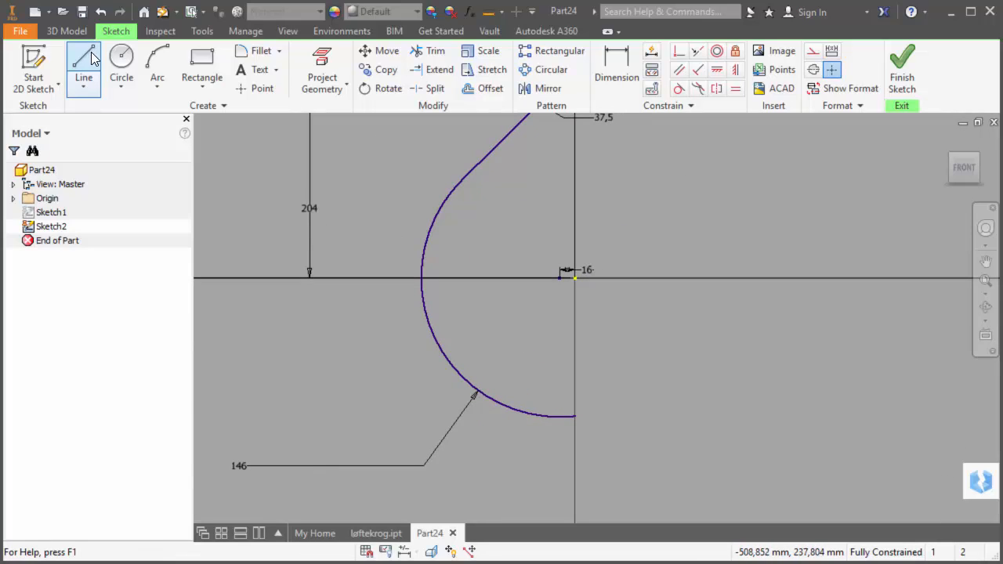
click(576, 415)
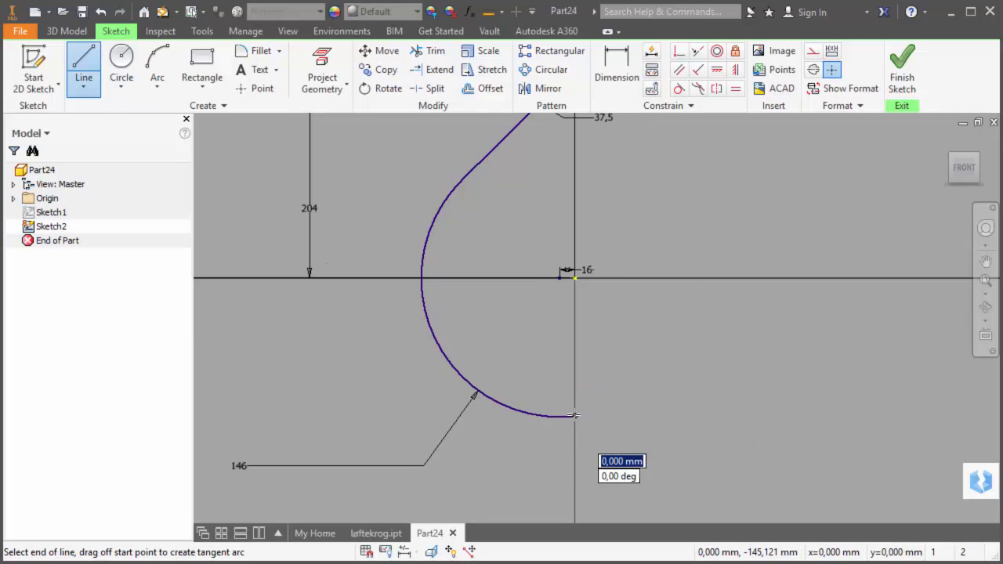
mouse_move(575, 415)
mouse_down()
mouse_move(712, 305)
mouse_move(741, 303)
mouse_move(798, 244)
mouse_up()
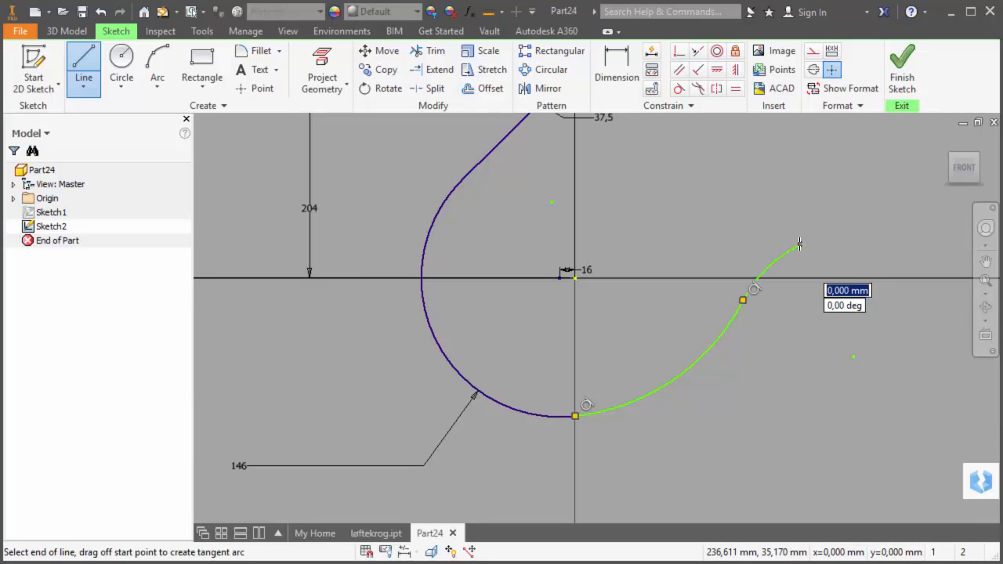
key(Escape)
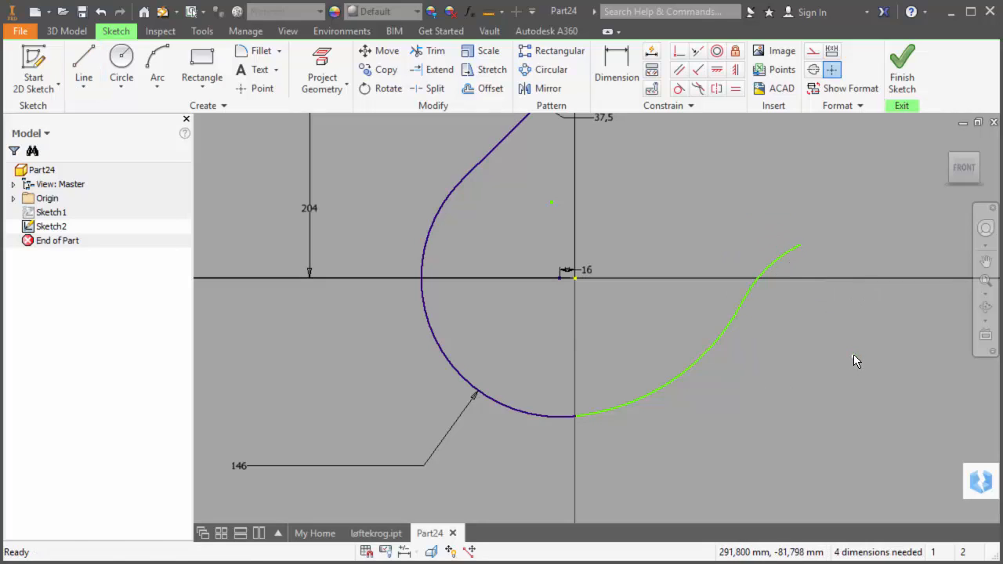
Step: Reshape the two new arcs by moving the lower arc's centre just below the horizontal axis and the tip arc's centre closer to the hook
drag(854, 355, 845, 248)
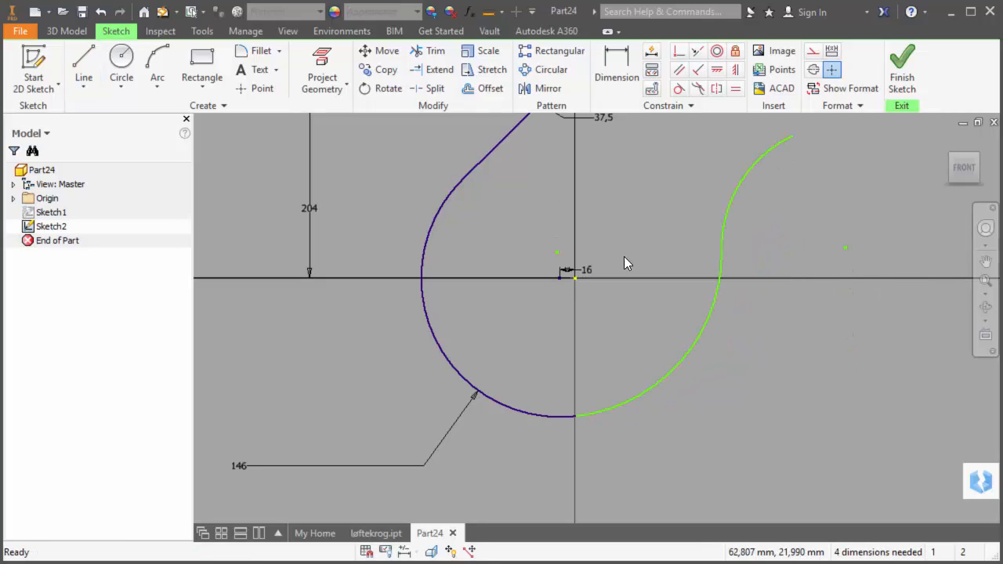
drag(559, 253, 568, 274)
drag(850, 243, 790, 212)
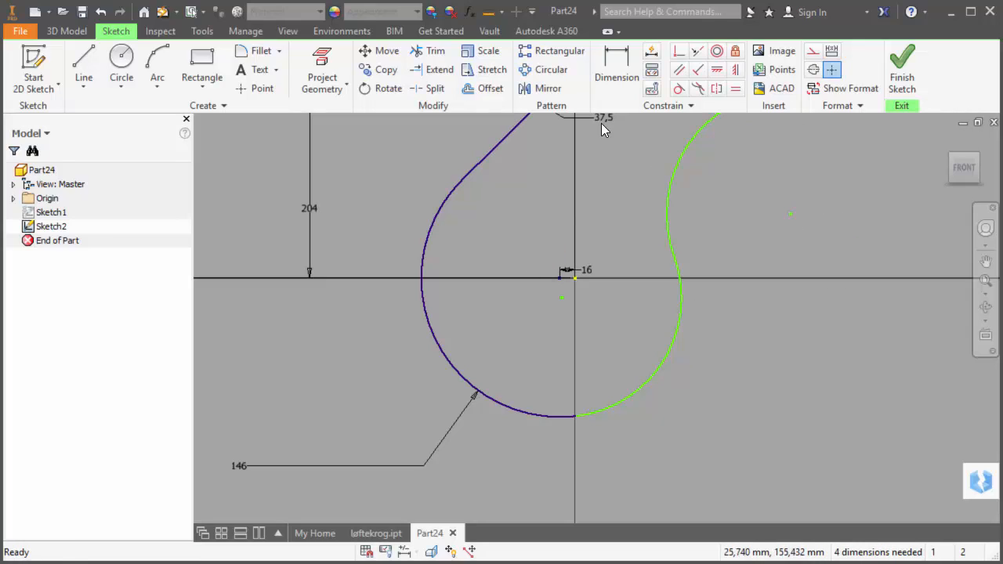
Step: Dimension the new lower arc's centre 19 mm vertically below the origin
click(616, 69)
click(562, 297)
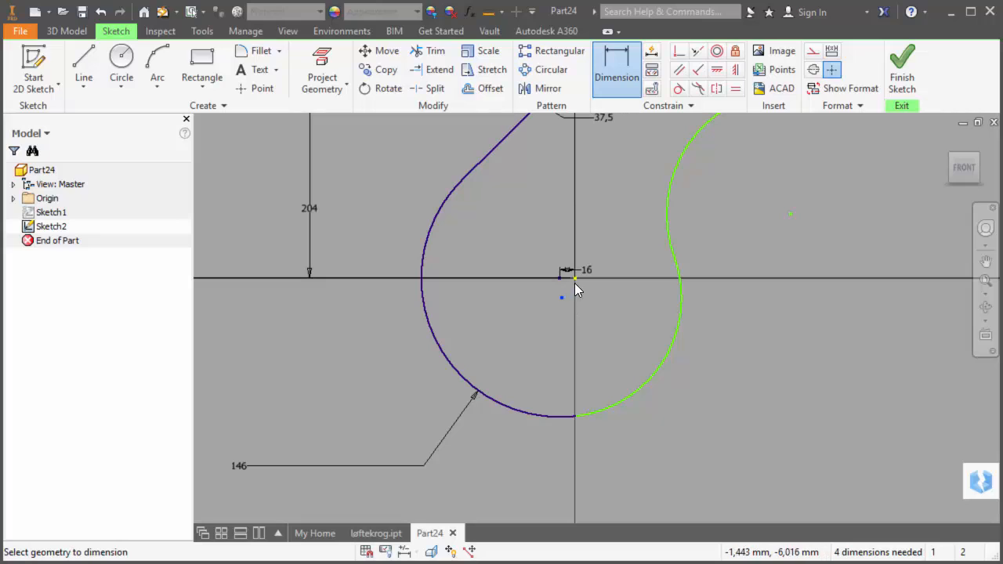
click(574, 279)
click(537, 325)
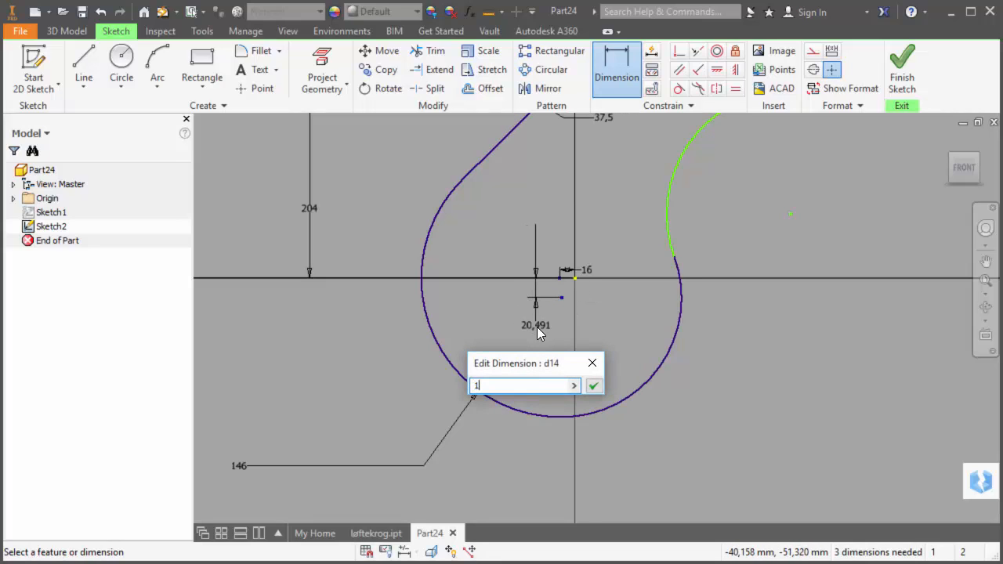
text(19)
key(Return)
Step: Dimension the tip arc's radius as 146 mm
scroll(690, 289, down, 4)
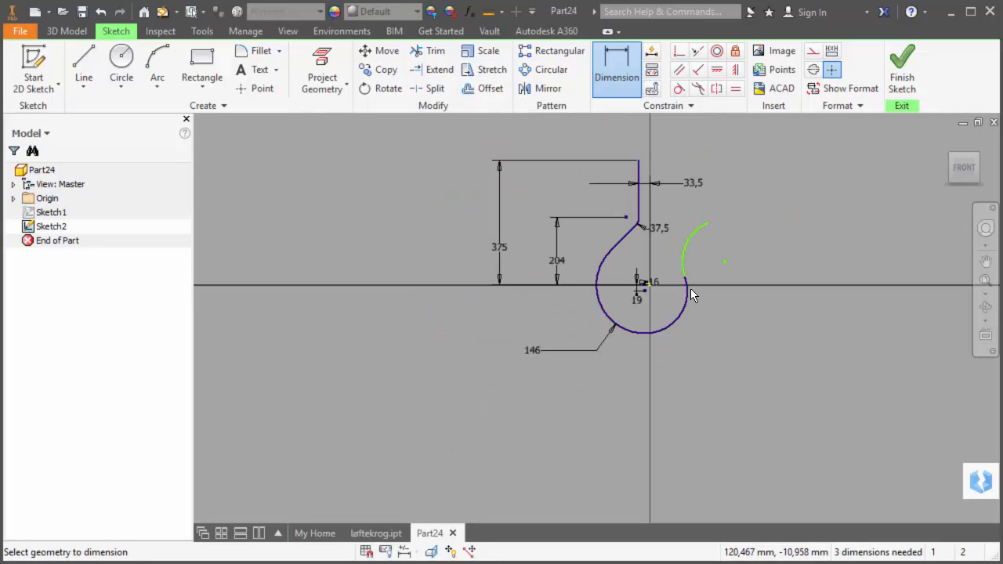
click(685, 257)
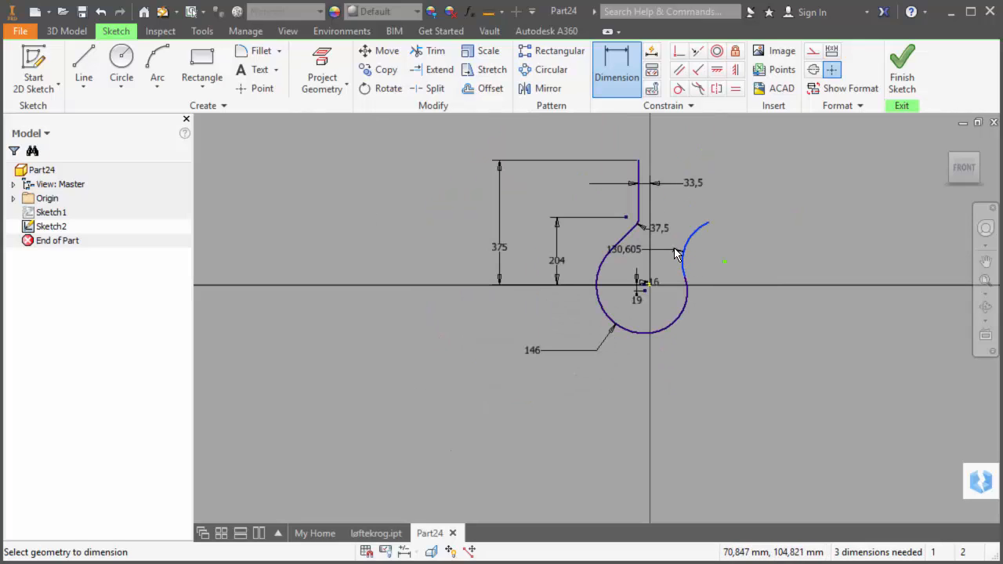
click(675, 251)
text(1)
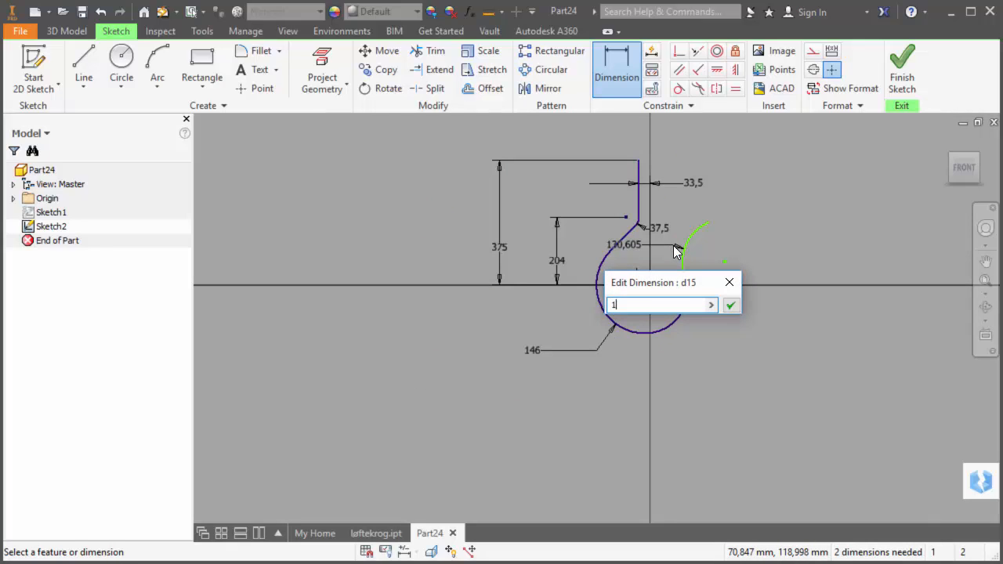
text(46)
key(Return)
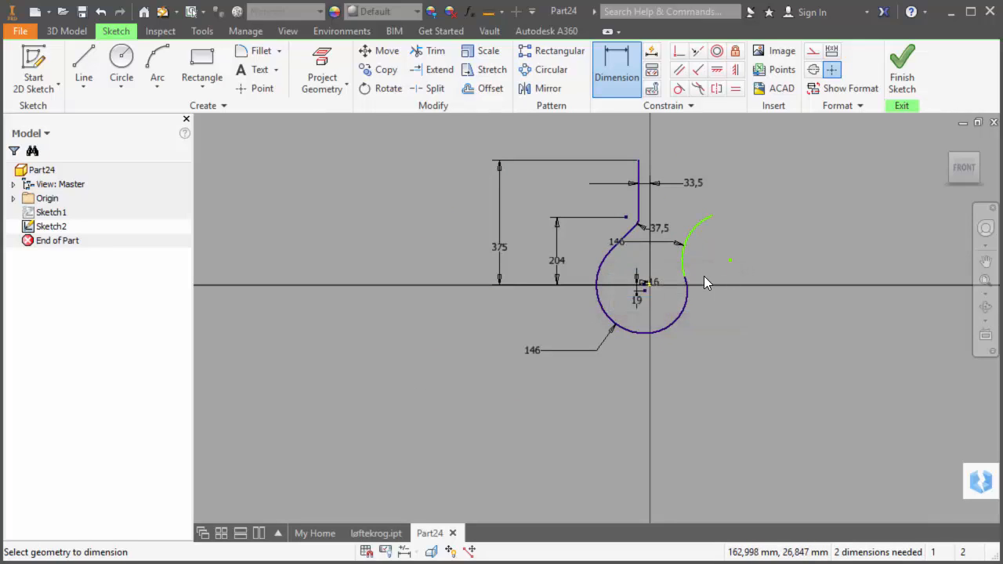
Step: Dimension the tip arc's centre 15 mm vertically above the origin
click(729, 260)
click(725, 284)
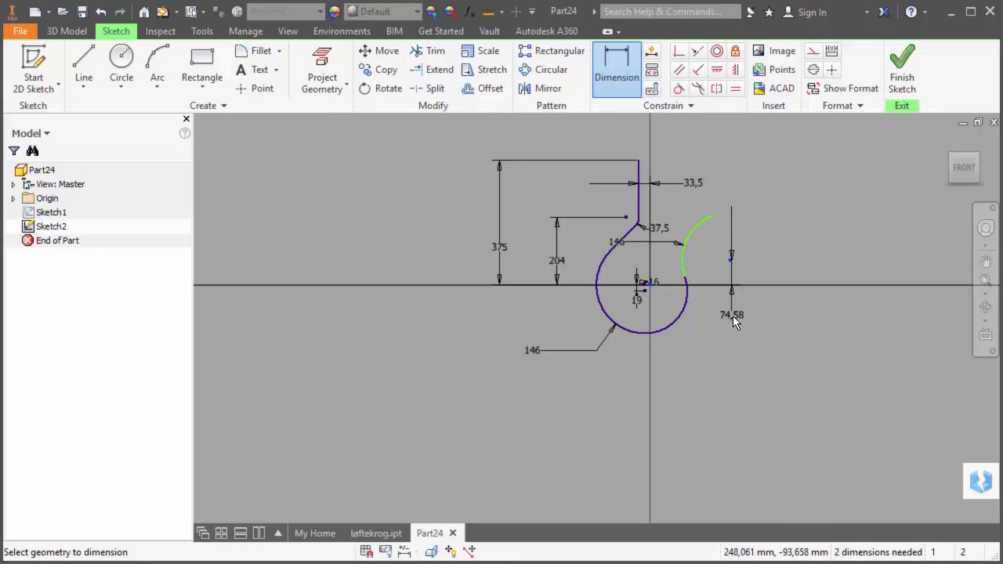
click(732, 316)
text(15)
key(Return)
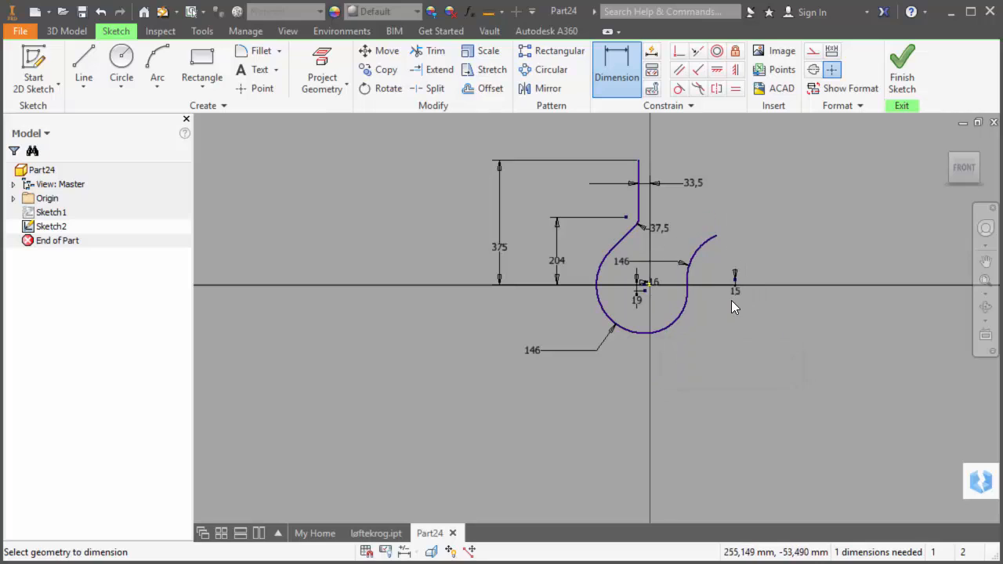
Step: Shorten the tip arc and apply a horizontal constraint to its free end
scroll(709, 283, up, 3)
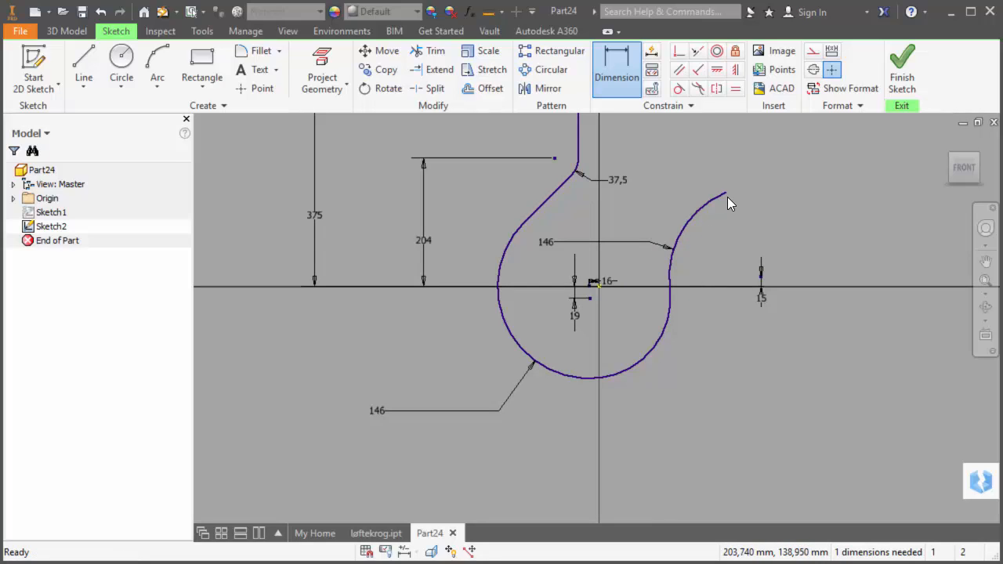
key(Escape)
drag(724, 194, 677, 239)
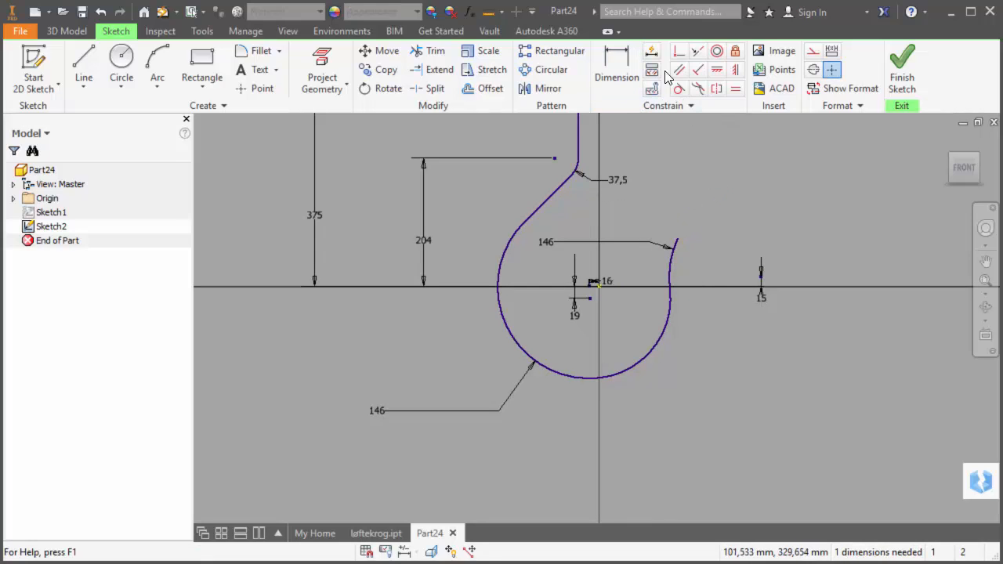
click(717, 69)
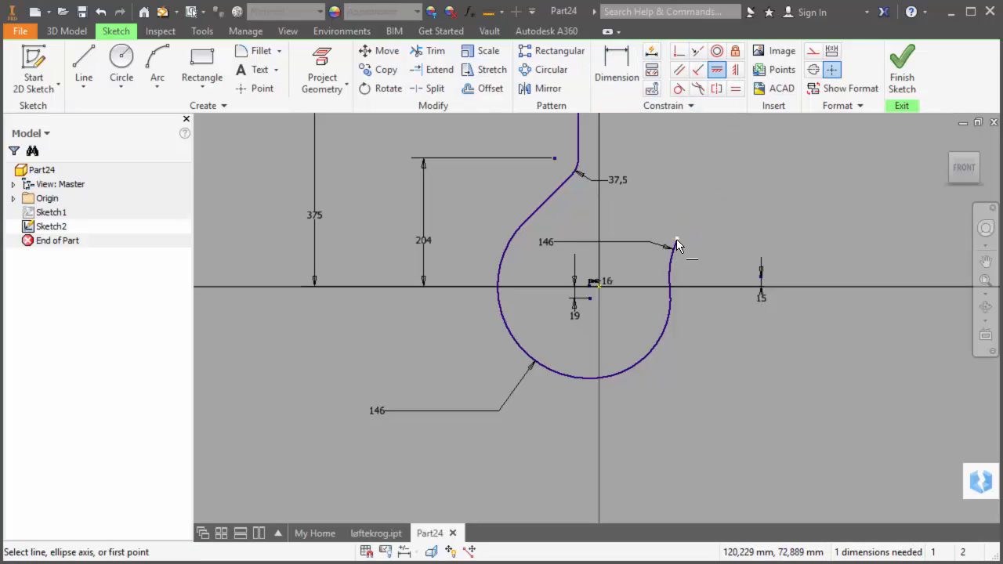
click(677, 239)
click(759, 278)
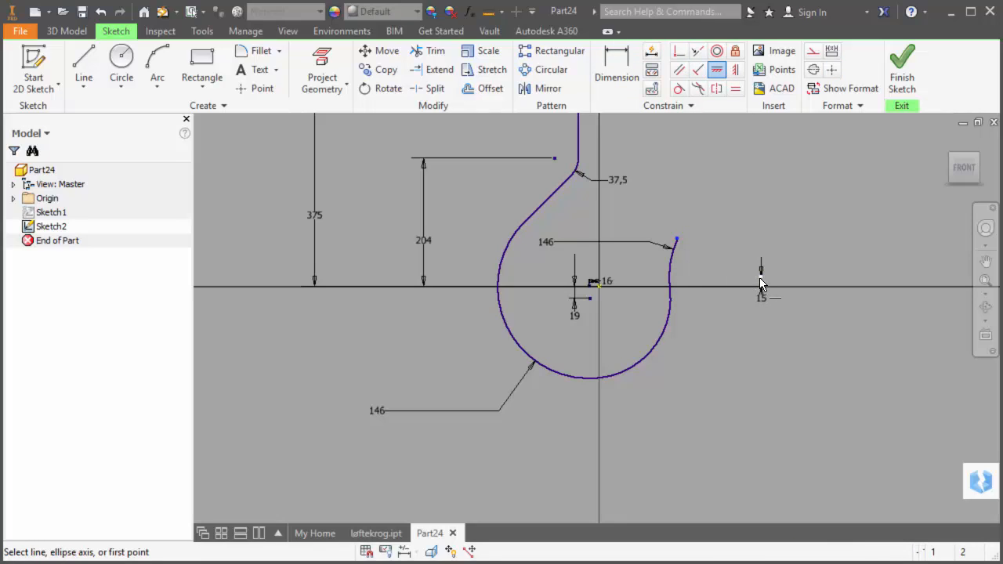
key(Escape)
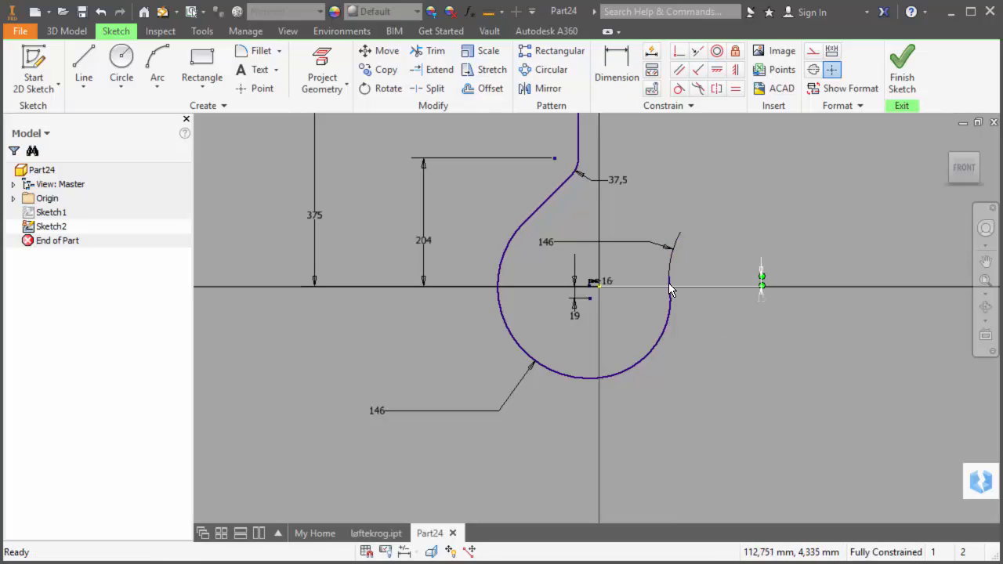
Step: Finish the outer outline sketch and make Sketch1 visible
click(901, 74)
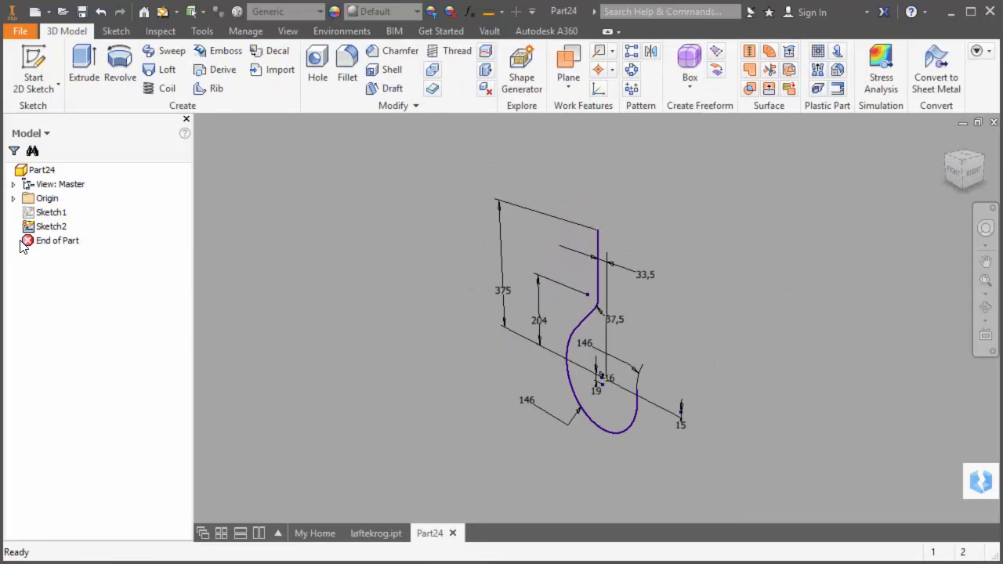
right_click(43, 216)
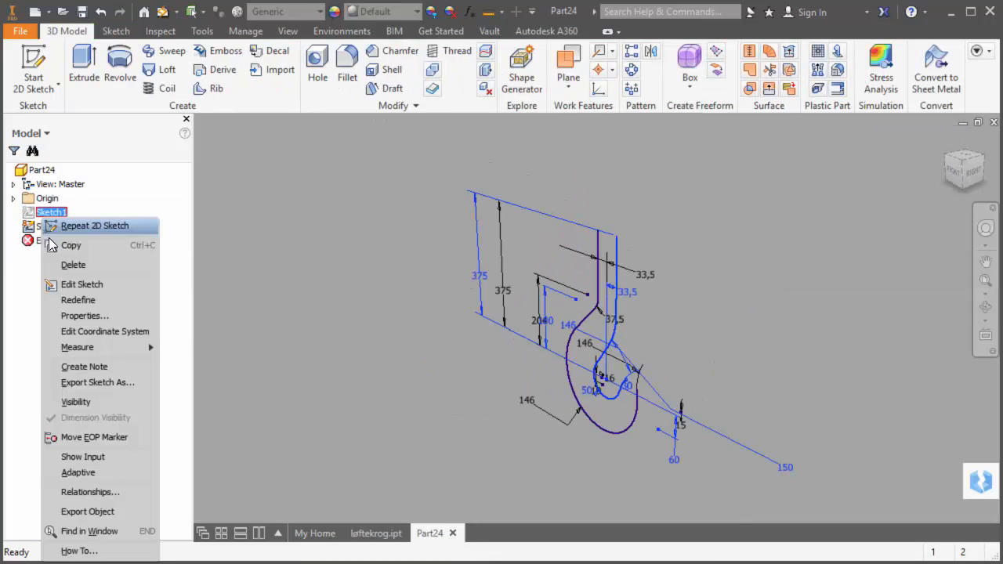
click(76, 406)
Step: Create a work plane perpendicular to Sketch1's straight shank line through its outer end point
shift+middle_drag(446, 346, 394, 369)
scroll(394, 369, up, 3)
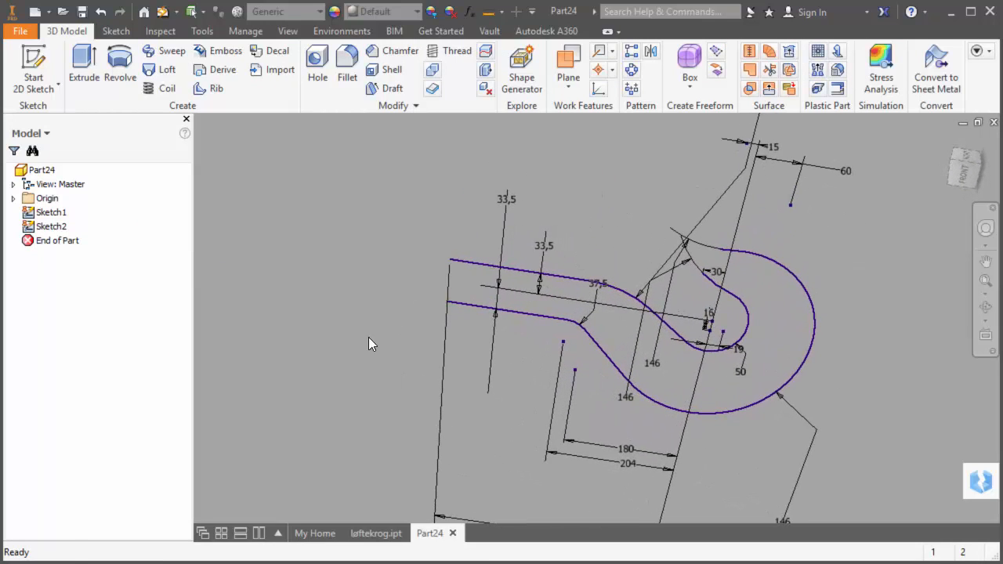
click(568, 63)
click(468, 264)
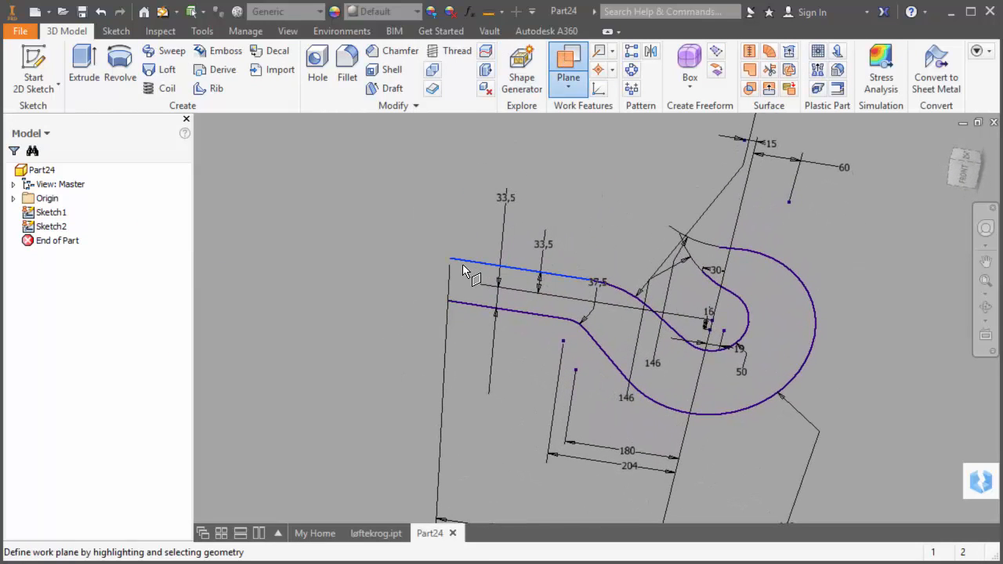
click(450, 259)
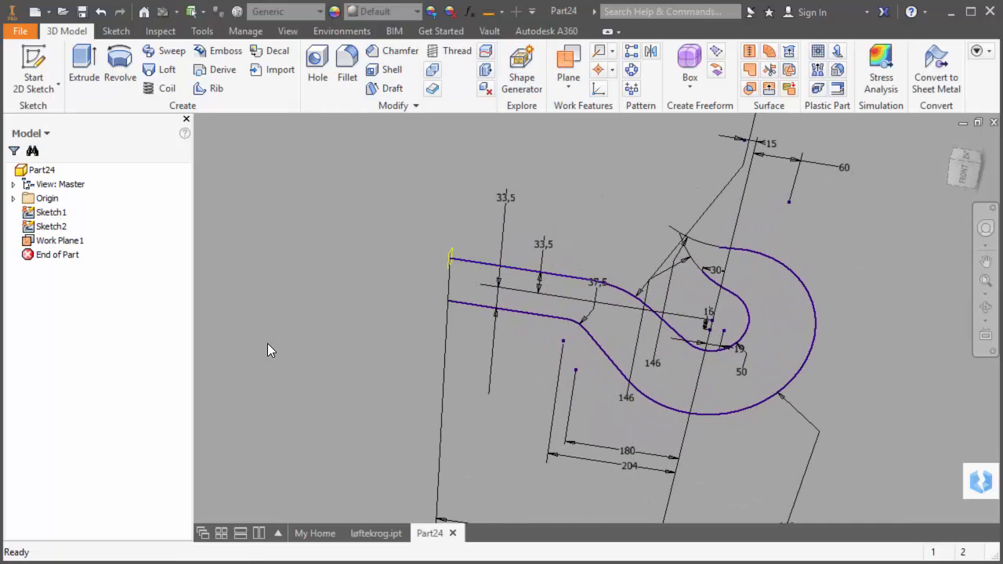
Step: Start a sketch on the new work plane and project the shank lines' geometry onto it
click(464, 244)
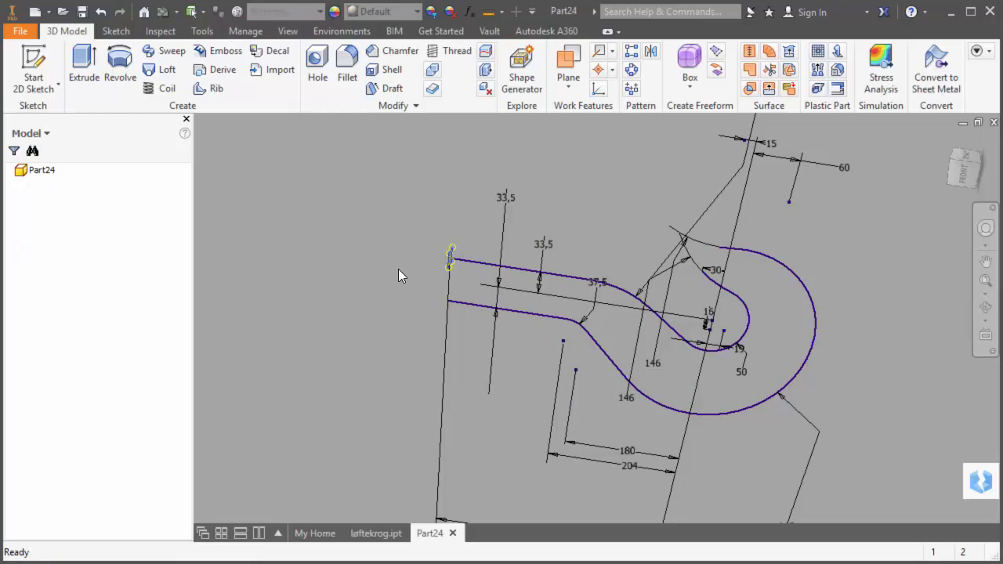
click(315, 66)
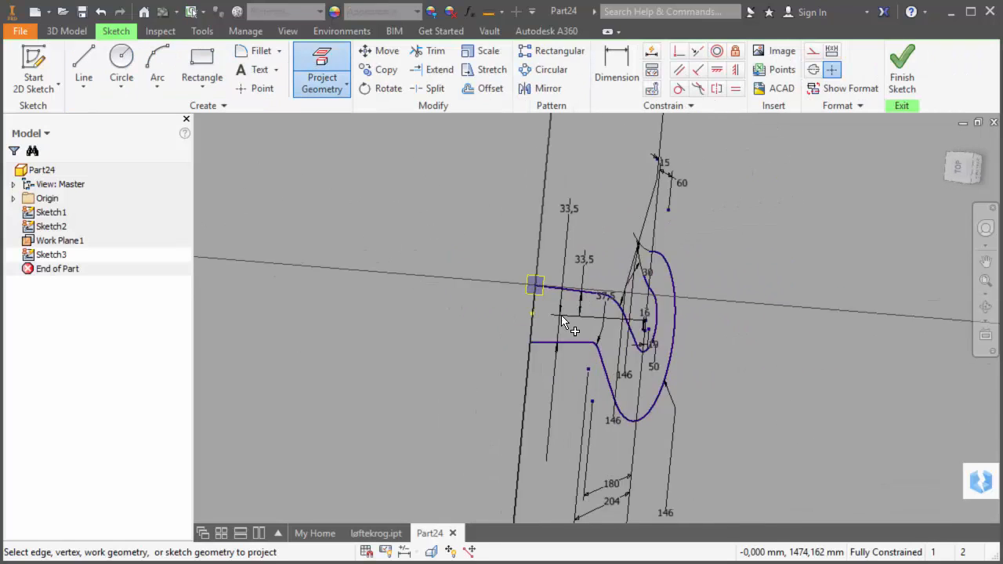
click(547, 248)
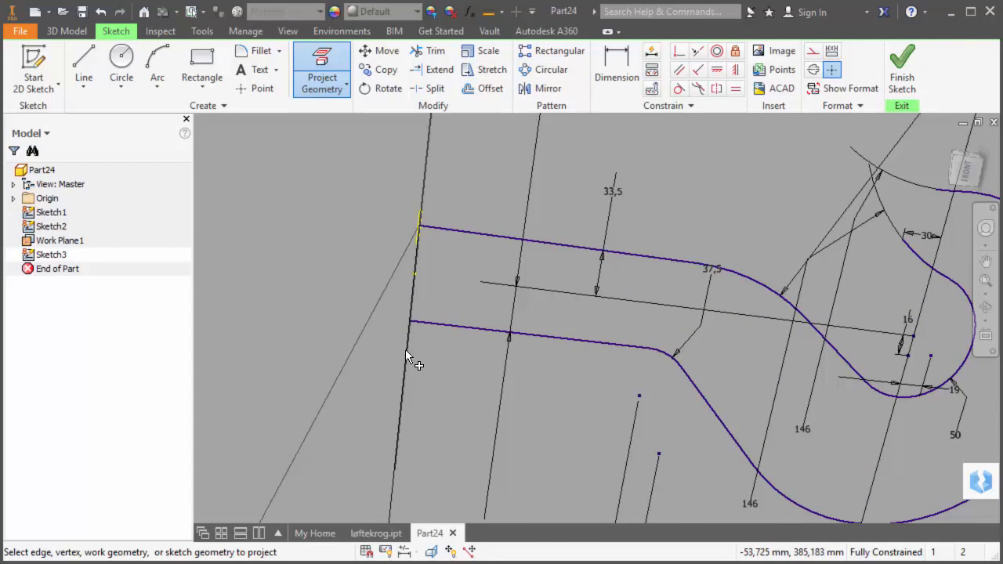
click(445, 329)
Step: Draw a circle centred on the projected origin through the end of Sketch1's shank line, and finish the sketch
key(c)
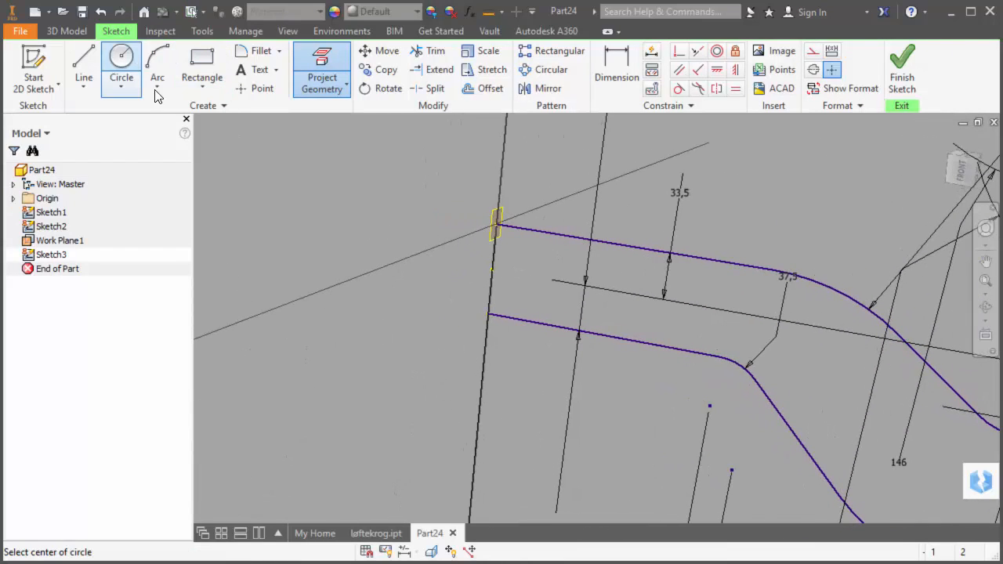
click(491, 269)
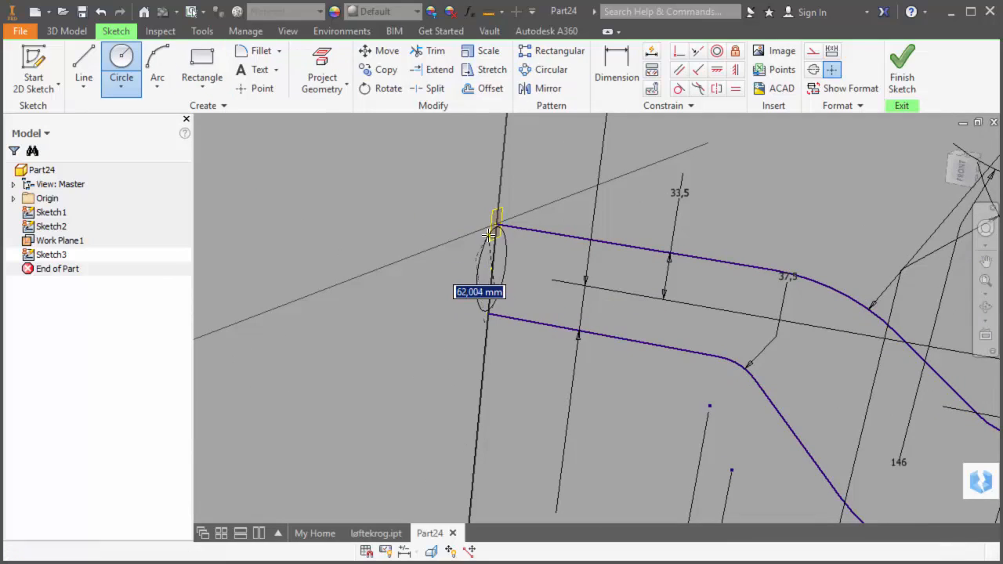
click(497, 225)
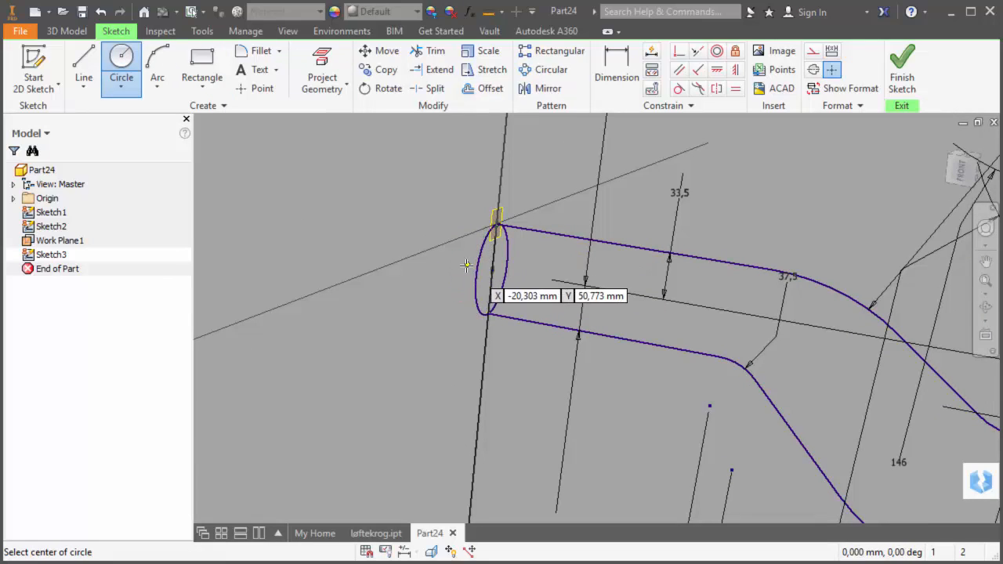
click(900, 54)
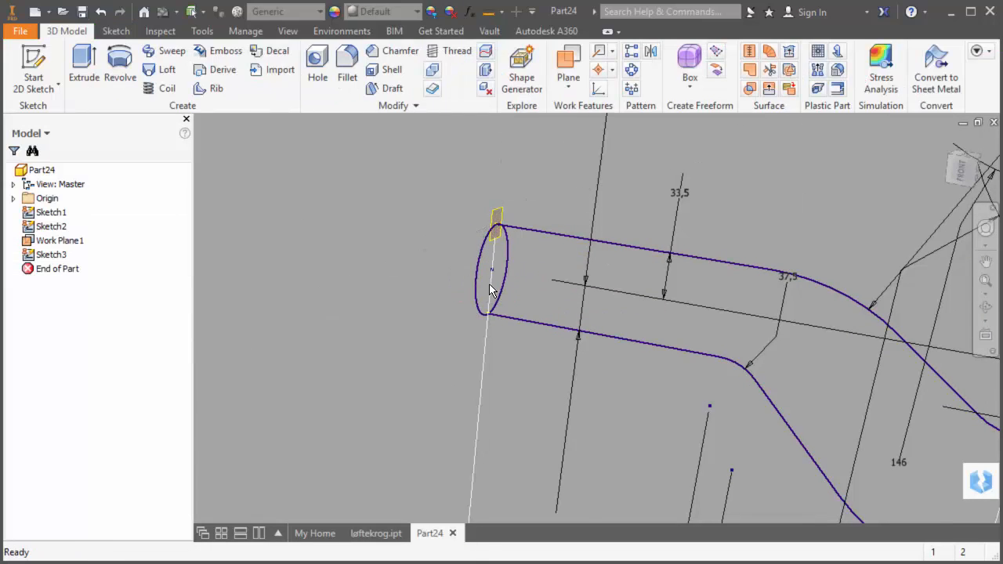
Step: Create a work plane parallel to the first through the point where Sketch2's shank line meets the 37,5 mm arc, and select it
click(564, 63)
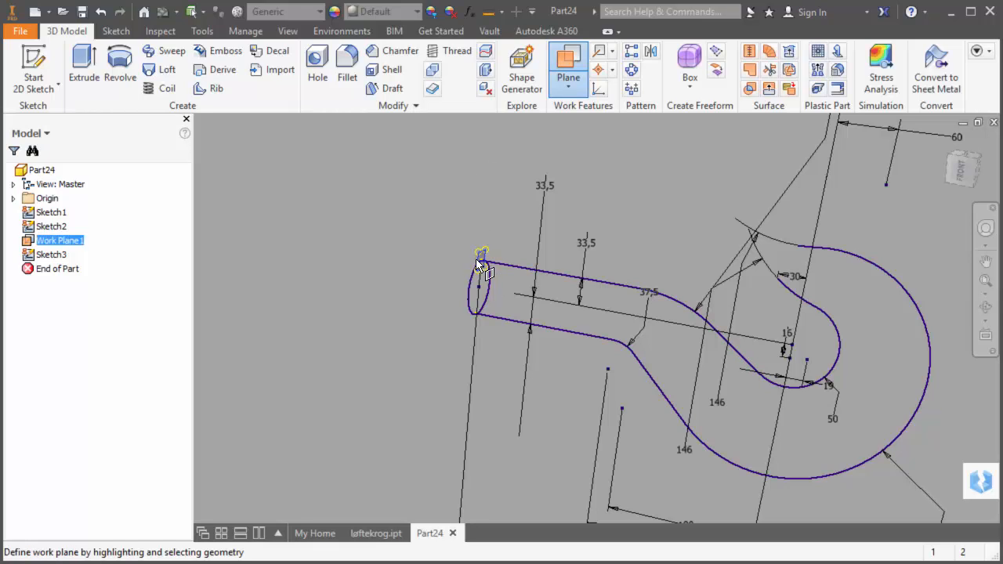
click(608, 340)
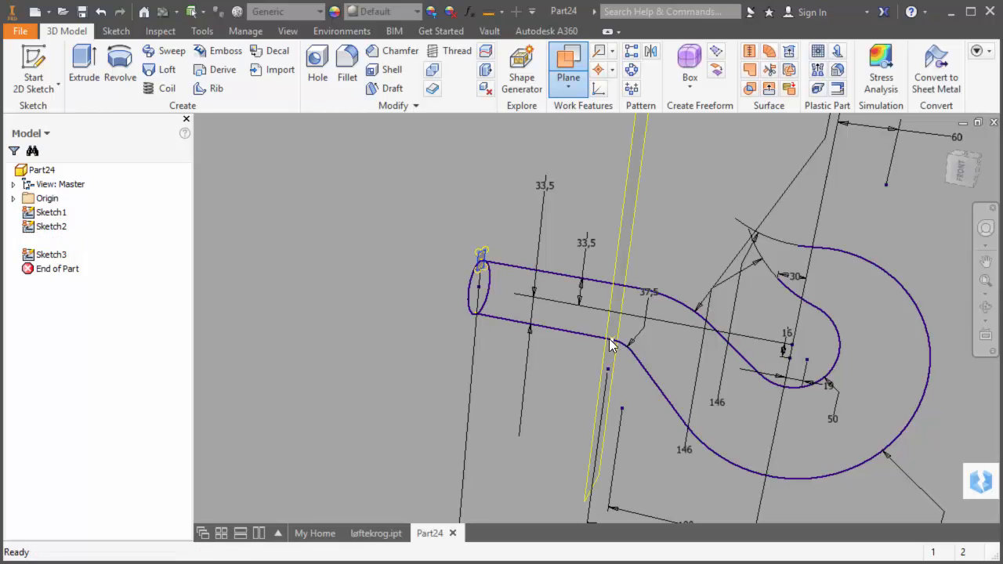
click(606, 326)
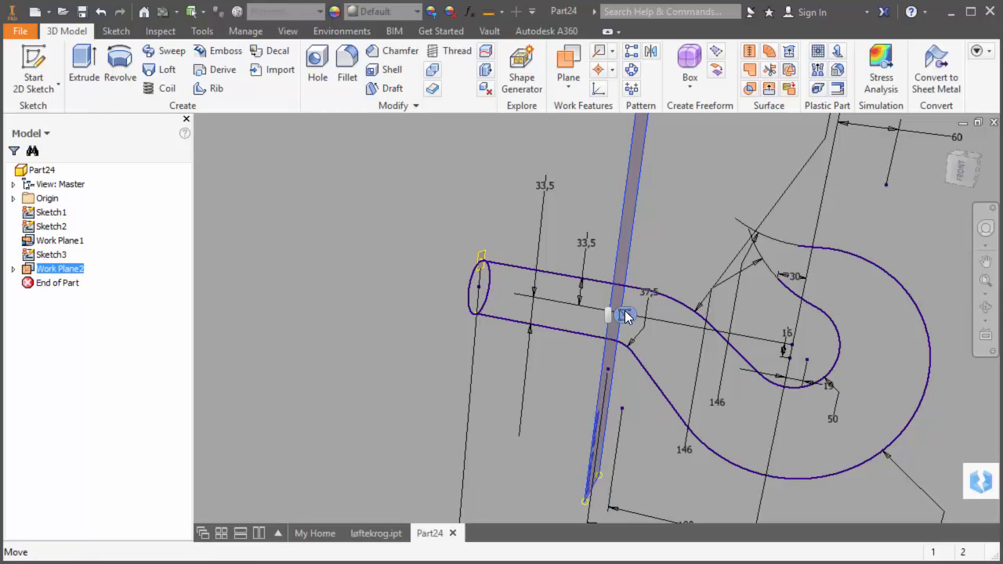
Step: Start a sketch on the second work plane and project the shank outline geometry onto it
click(625, 315)
click(308, 67)
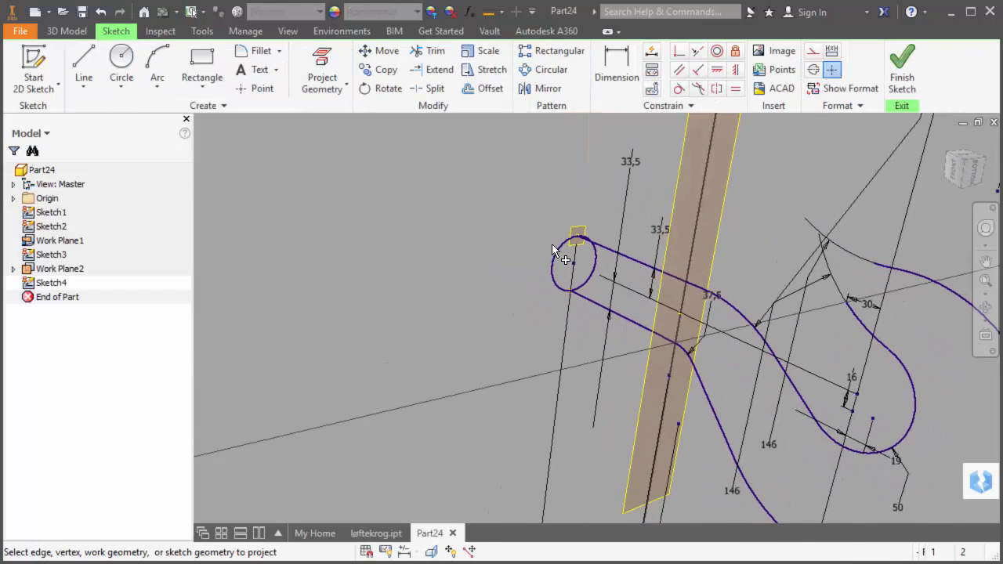
click(644, 267)
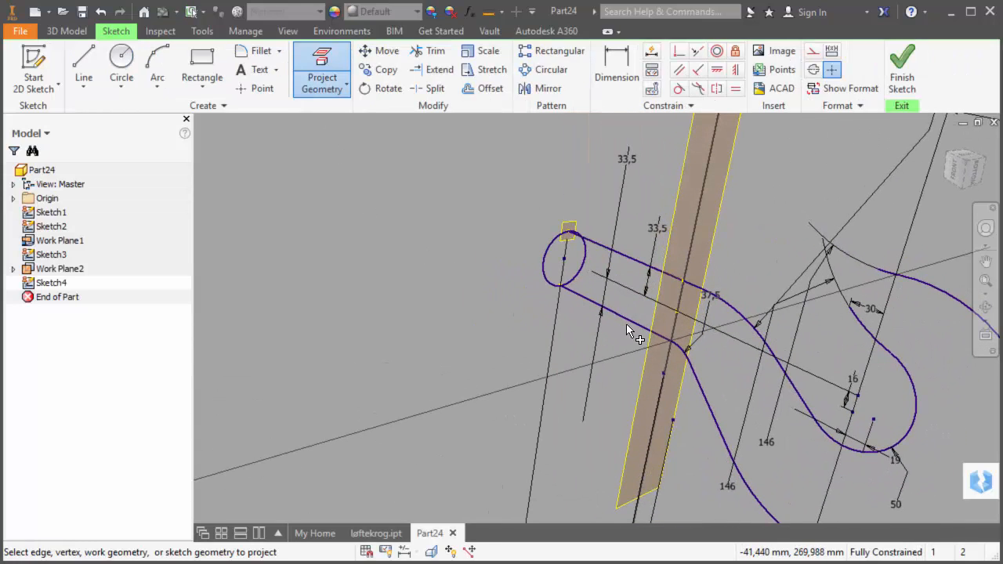
click(553, 266)
Step: Draw a circle centred on the shank axis through the end of the upper shank line, and finish the sketch
click(121, 66)
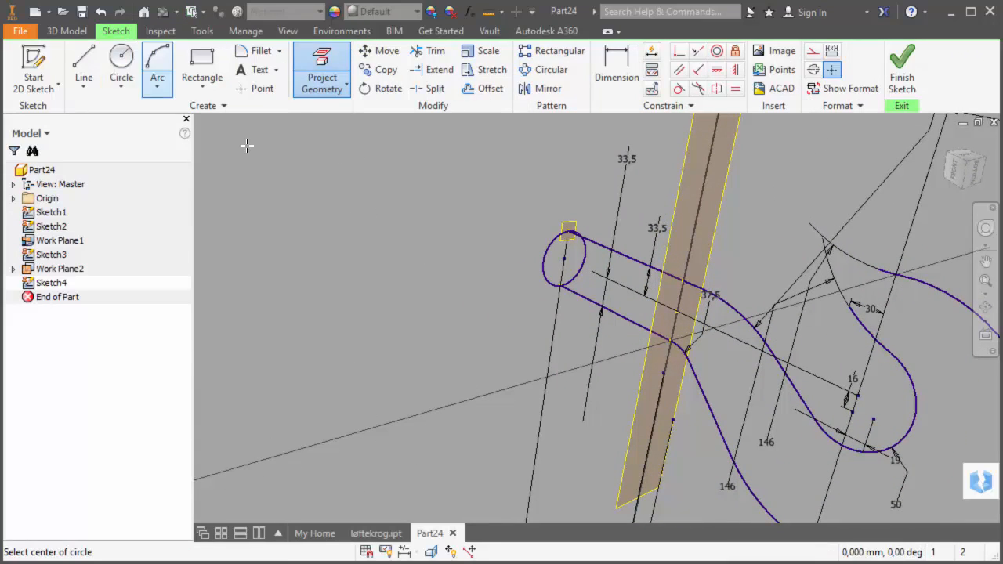
click(676, 312)
click(687, 289)
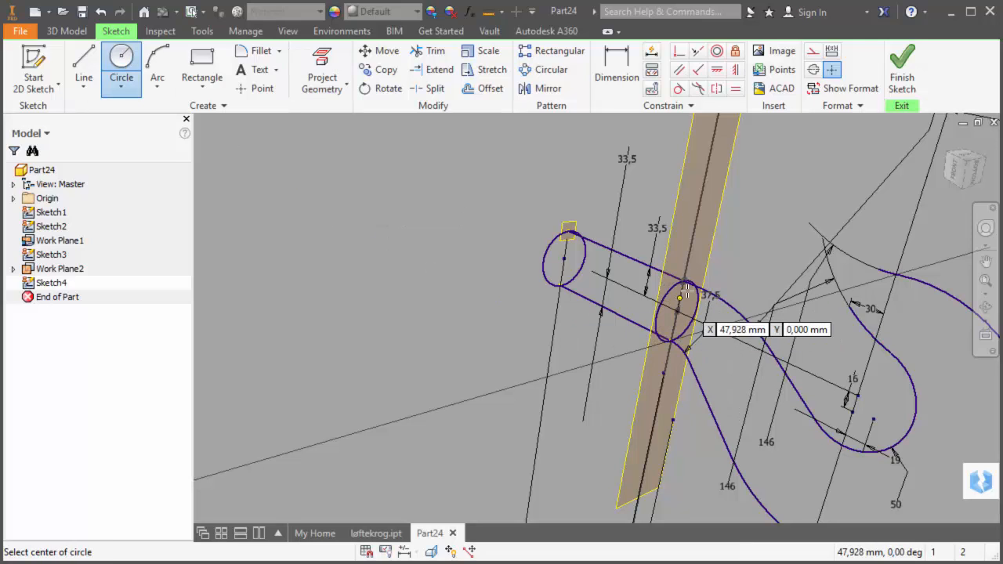
click(902, 70)
Step: Hide the second work plane and make the origin's XZ Plane visible
right_click(668, 246)
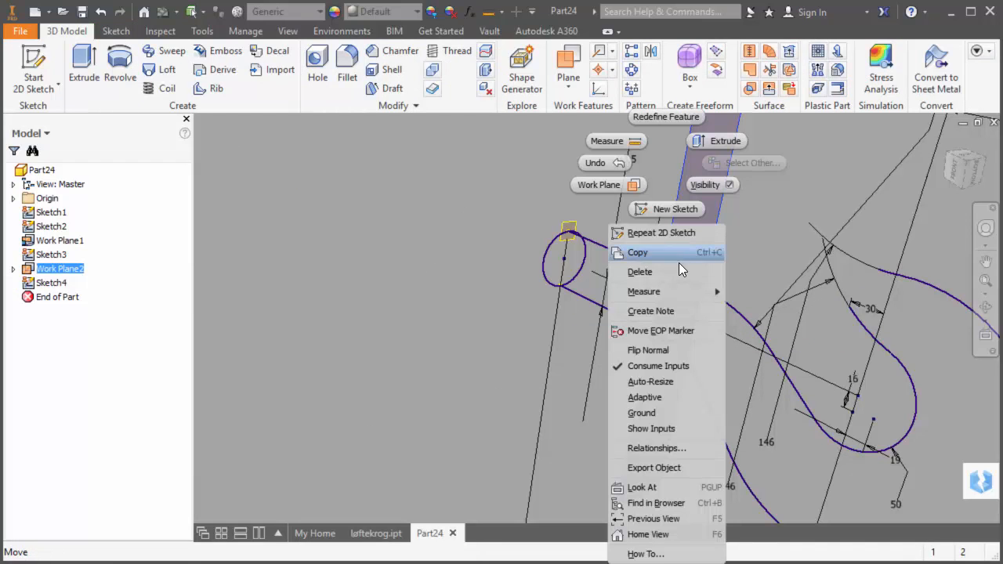
click(712, 185)
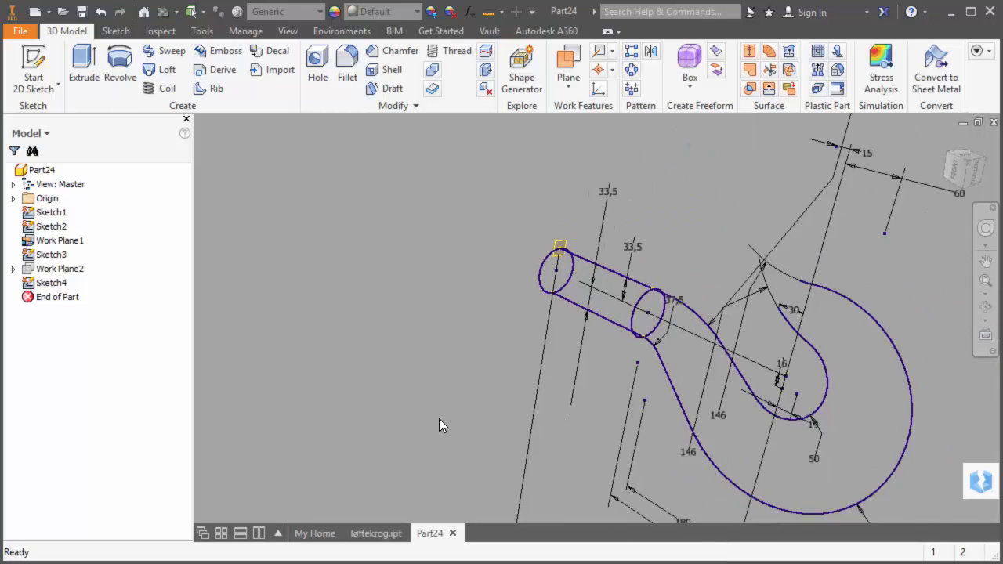
click(13, 199)
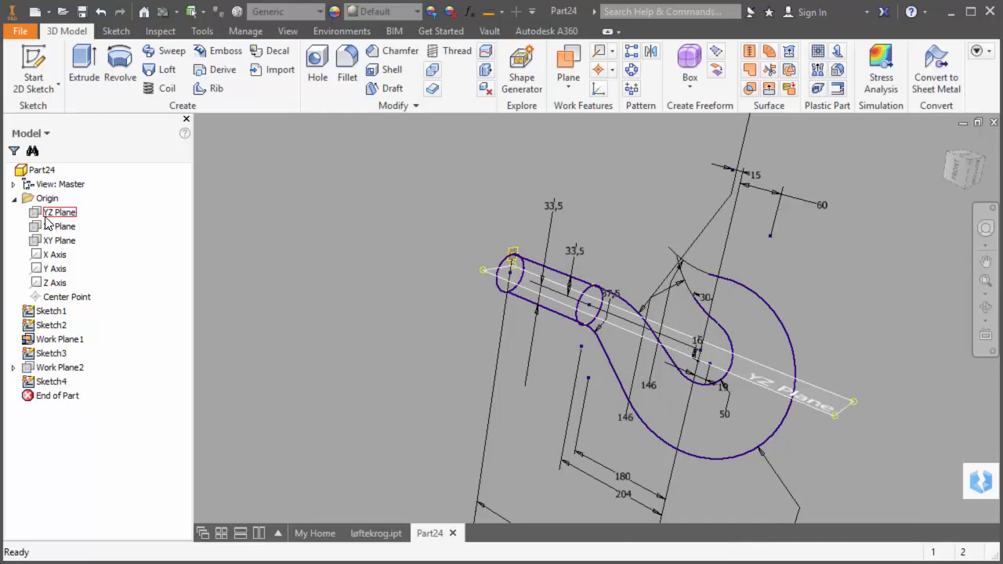
click(46, 227)
right_click(46, 228)
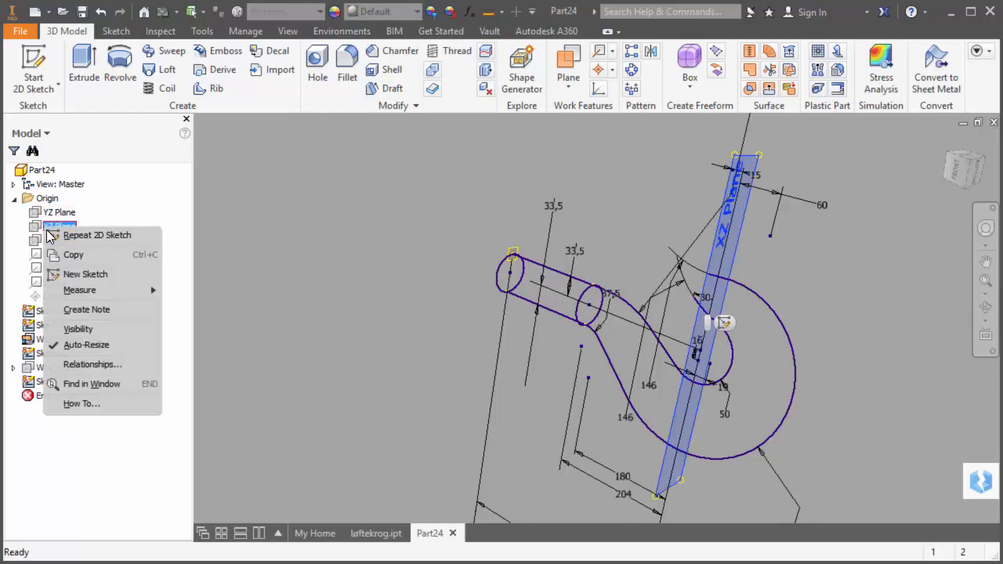
click(78, 329)
Step: Create a work point where the XZ Plane intersects the hook's outer curve
scroll(539, 311, down, 2)
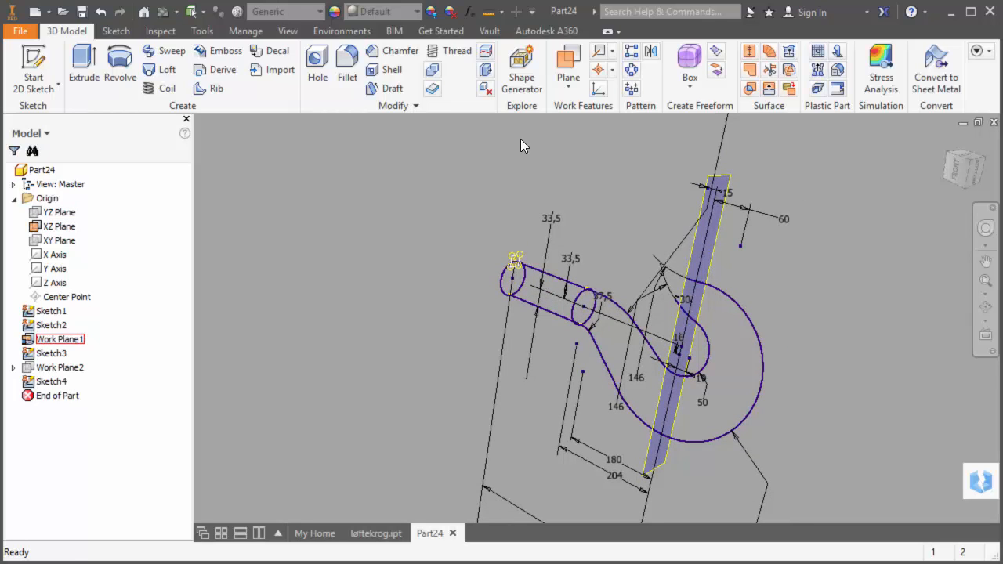
click(600, 72)
scroll(603, 376, up, 3)
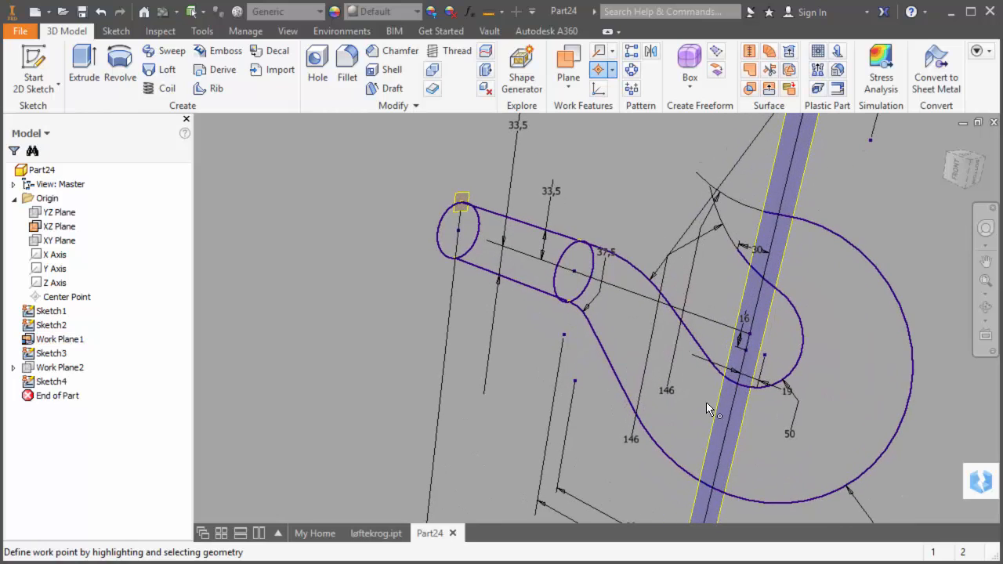
click(720, 406)
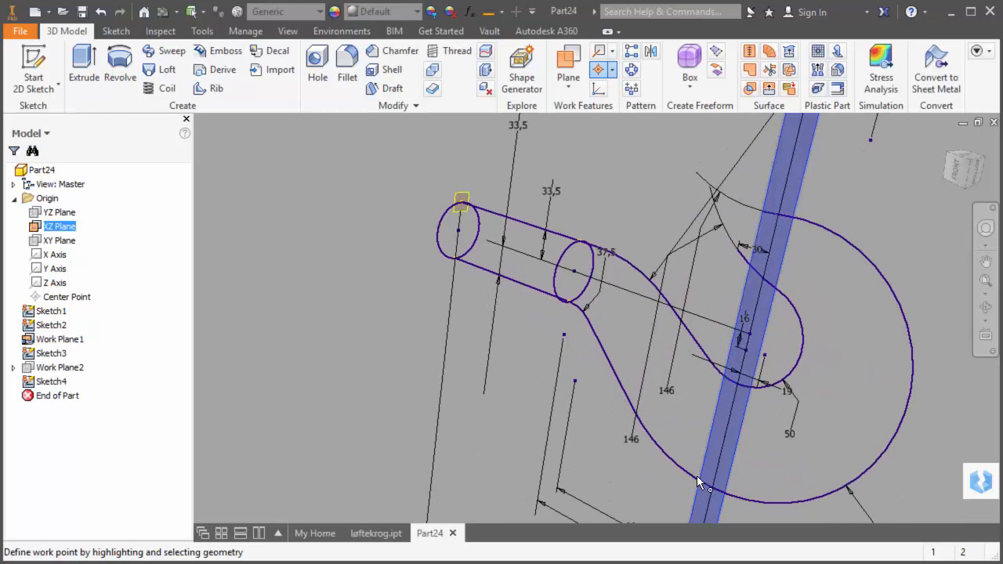
click(737, 499)
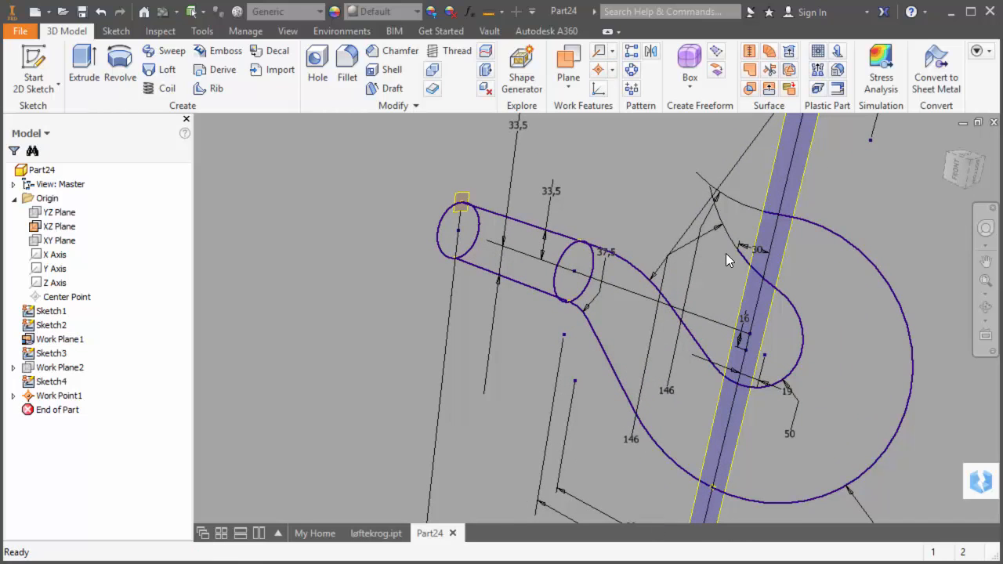
Step: Create a work point where the XZ Plane intersects the hook's inner curve
click(600, 71)
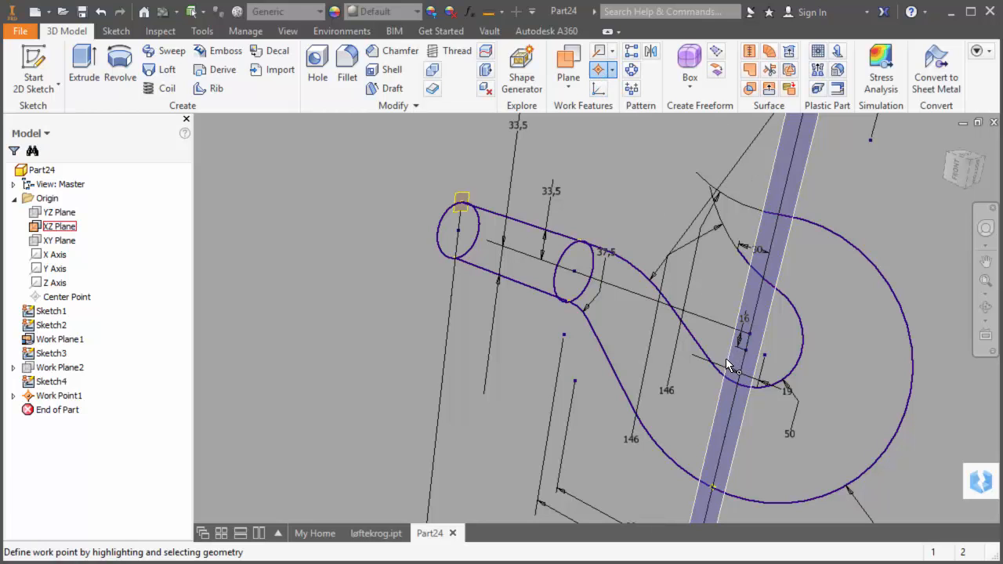
click(726, 358)
click(749, 384)
scroll(439, 345, up, 1)
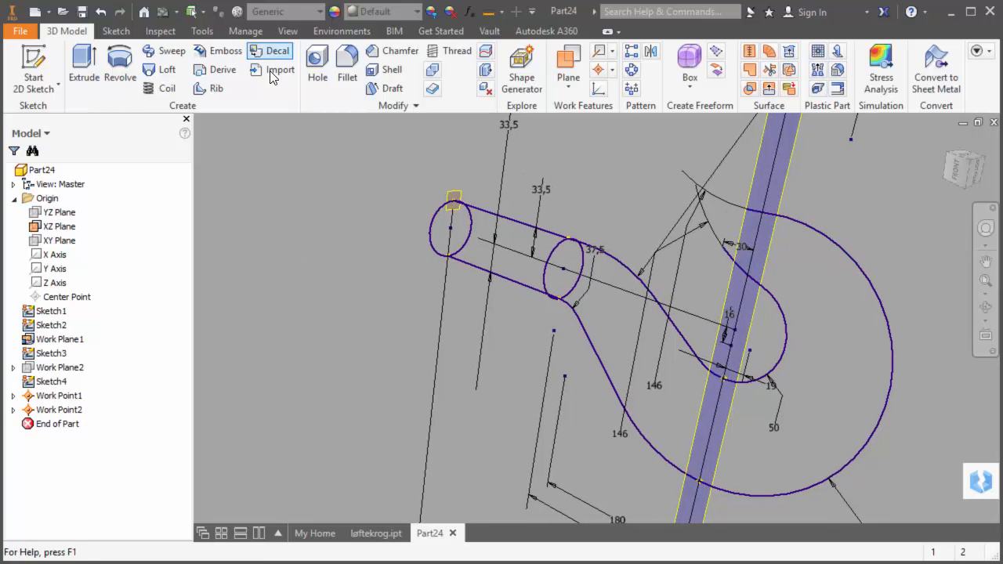
Step: Start a new sketch on the XZ Plane and look at it squarely from the Top view
click(725, 417)
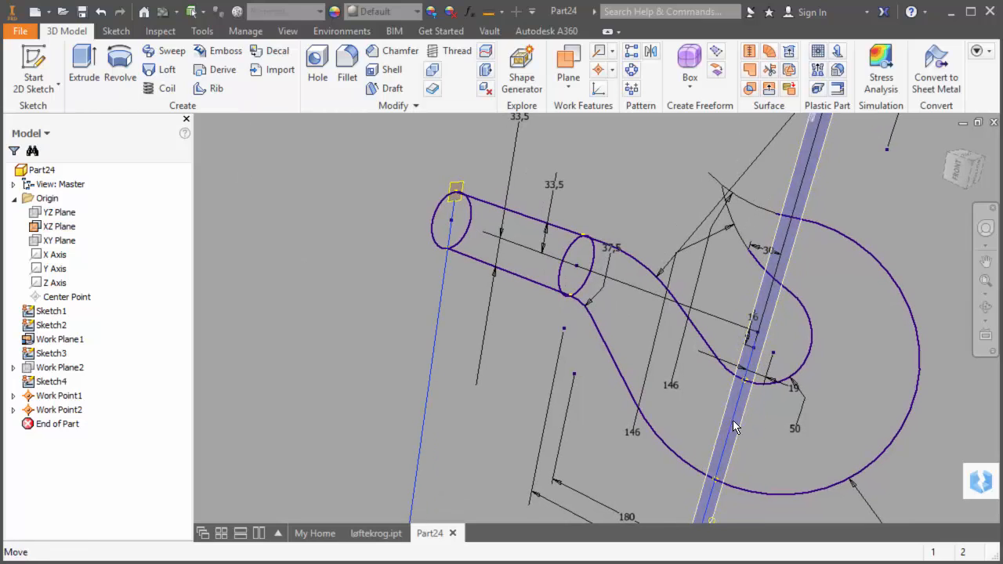
click(724, 417)
key(s)
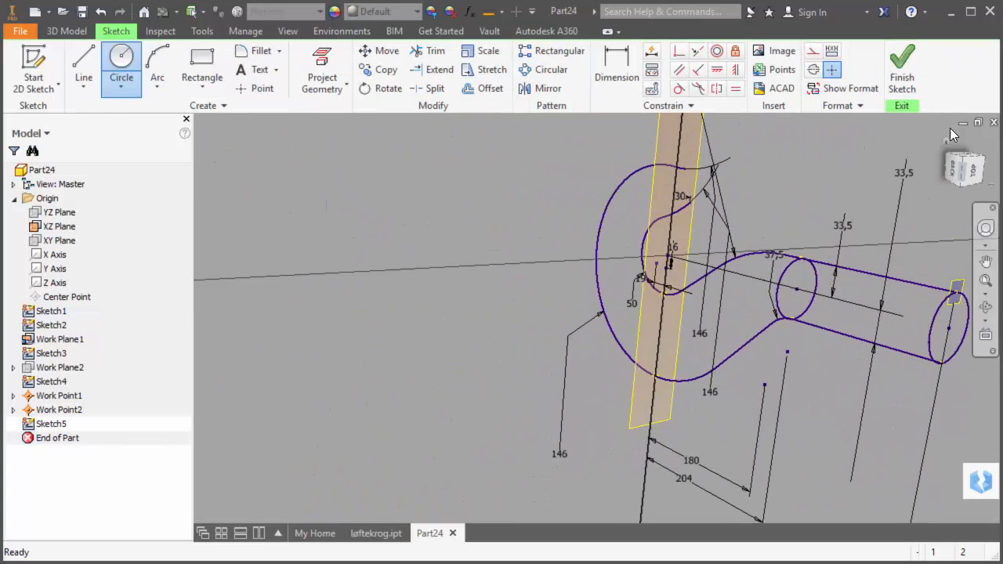
click(974, 170)
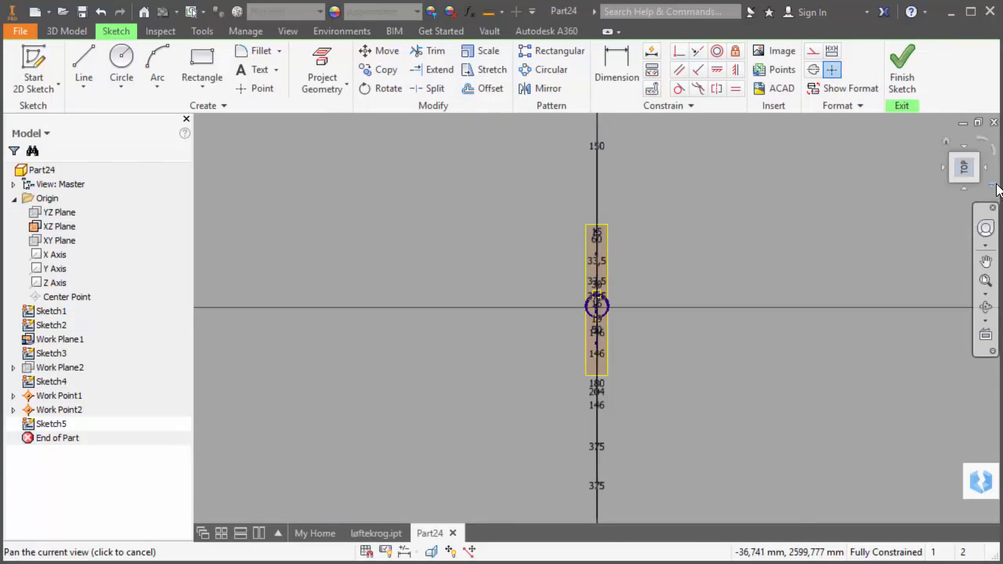
right_click(992, 211)
click(916, 246)
scroll(466, 301, up, 5)
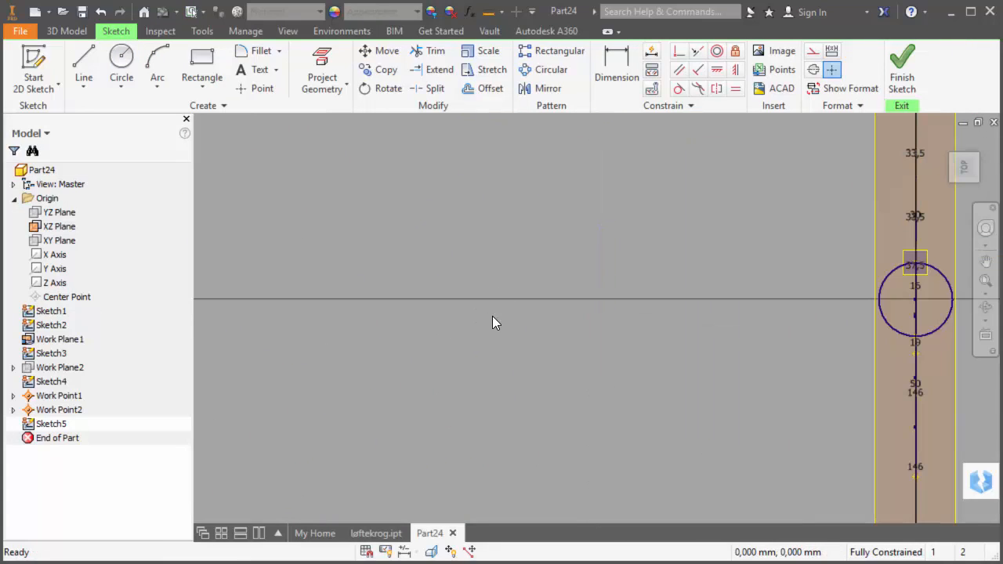
middle_drag(554, 346, 481, 340)
Step: Sketch a closed trapezoid beside the circular shank profile, with a wide upper side about 169 mm long and a shorter parallel lower side
click(83, 78)
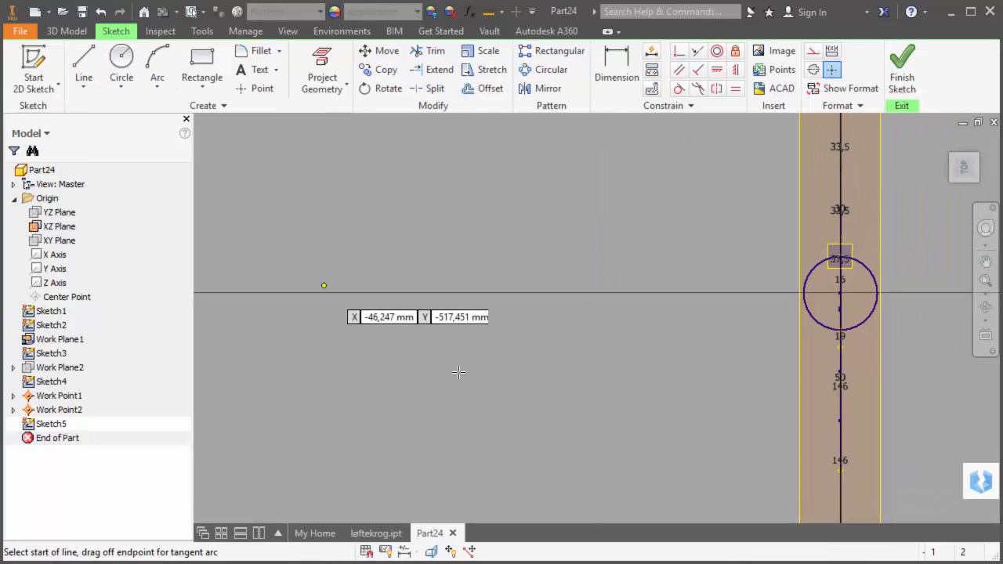
click(477, 325)
click(521, 458)
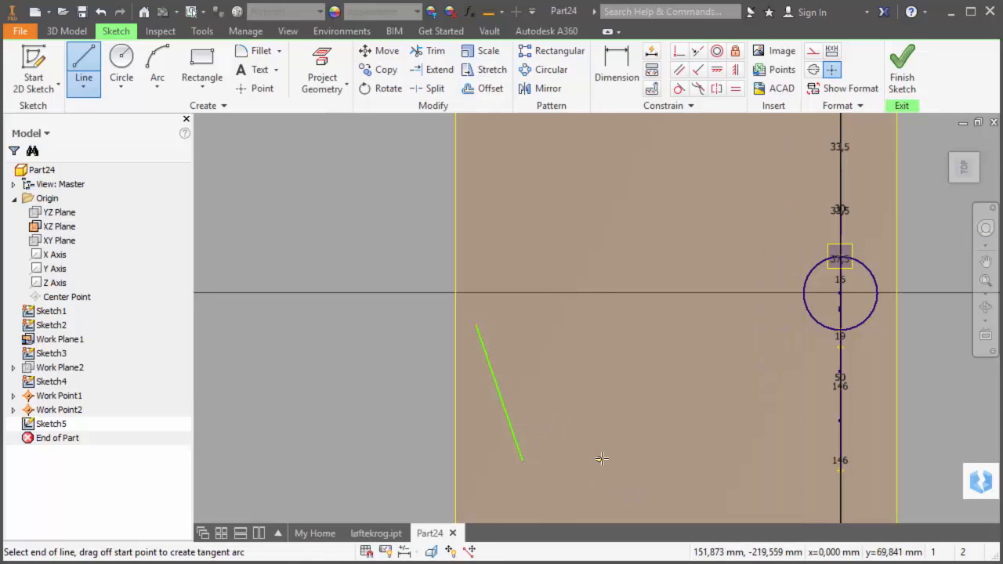
click(598, 460)
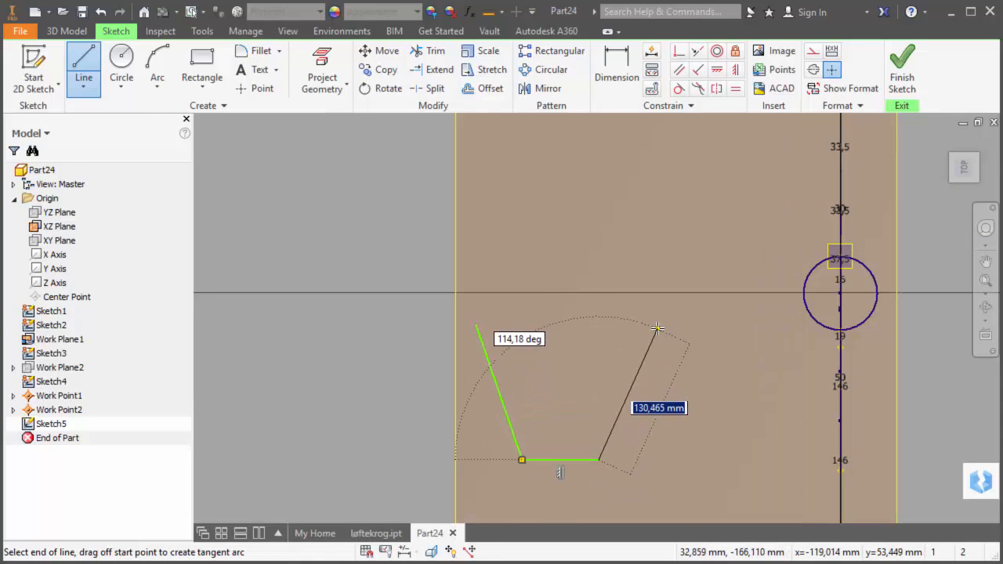
click(660, 323)
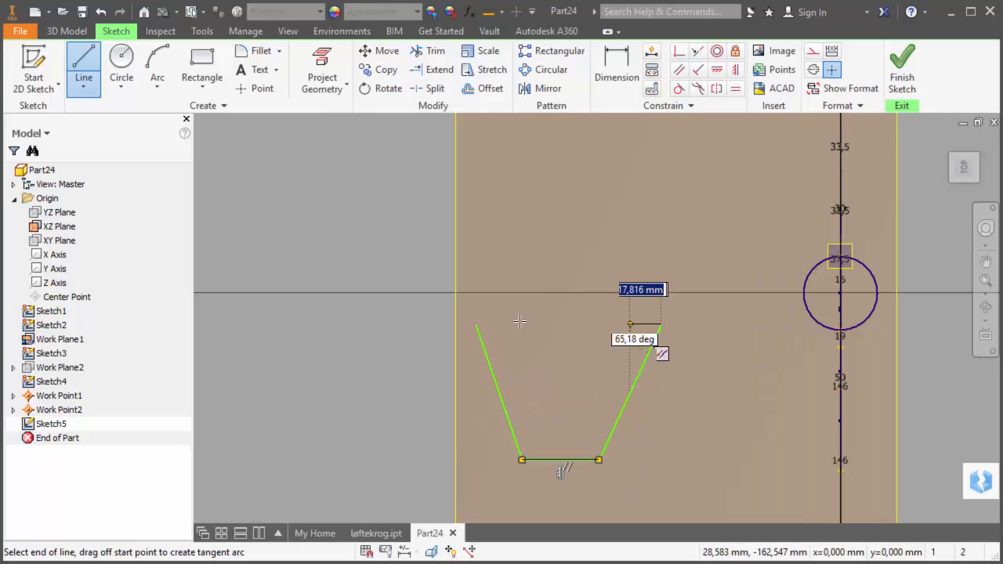
click(476, 325)
Step: Draw a centre line joining the midpoints of the trapezoid's two parallel sides
click(567, 324)
click(561, 459)
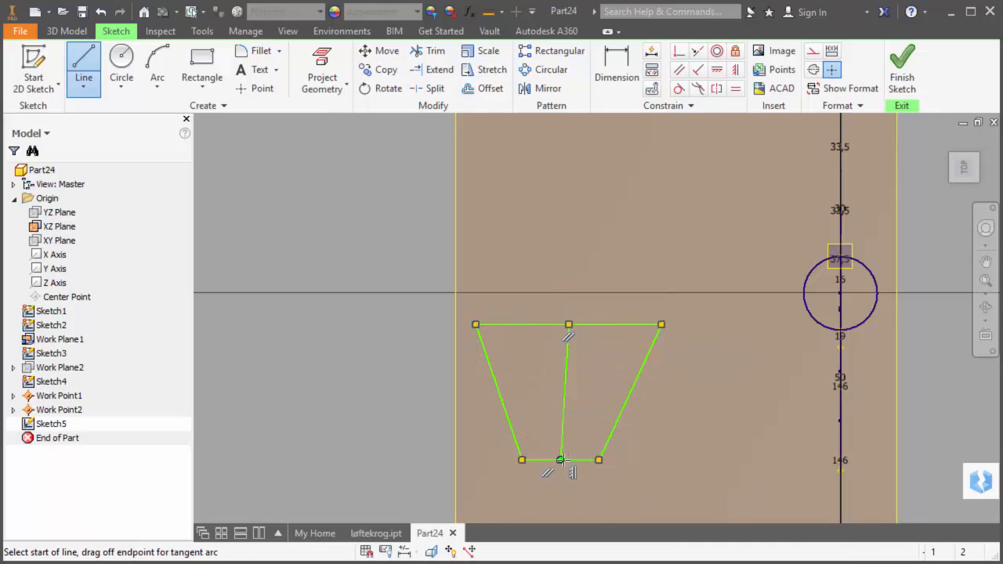
key(Escape)
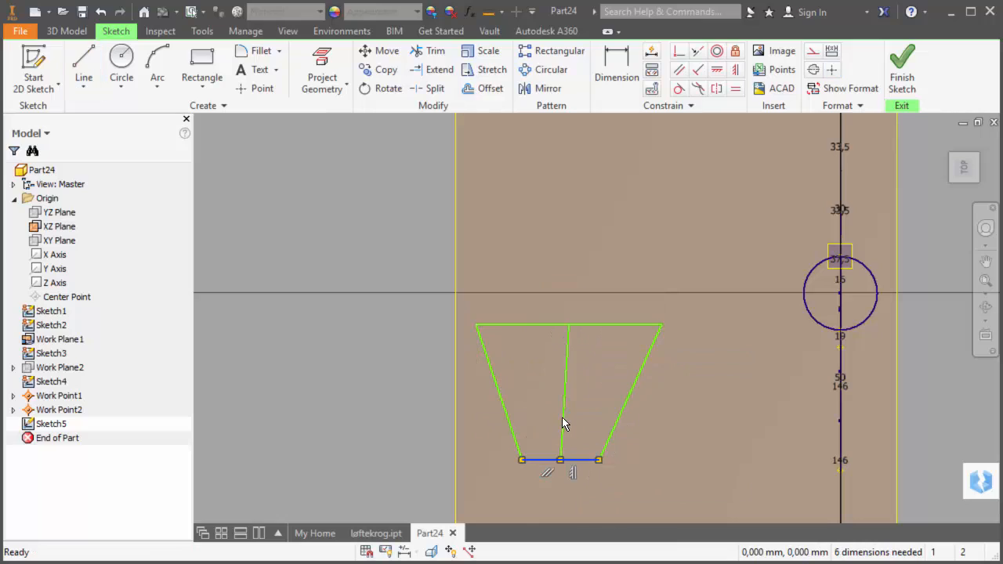
Step: Convert the trapezoid's two parallel sides and its centre line to construction lines
ctrl+click(571, 342)
ctrl+click(594, 324)
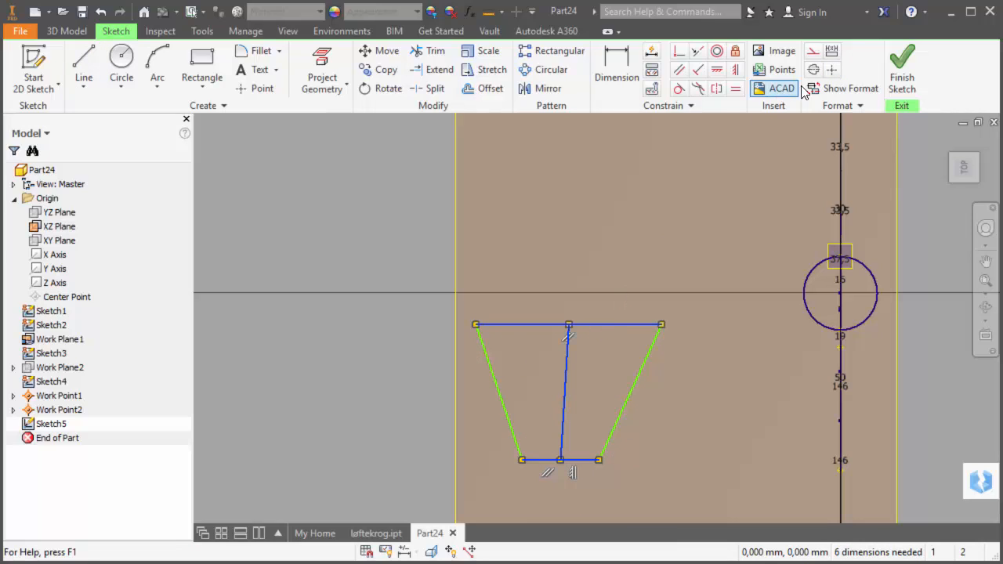
click(813, 52)
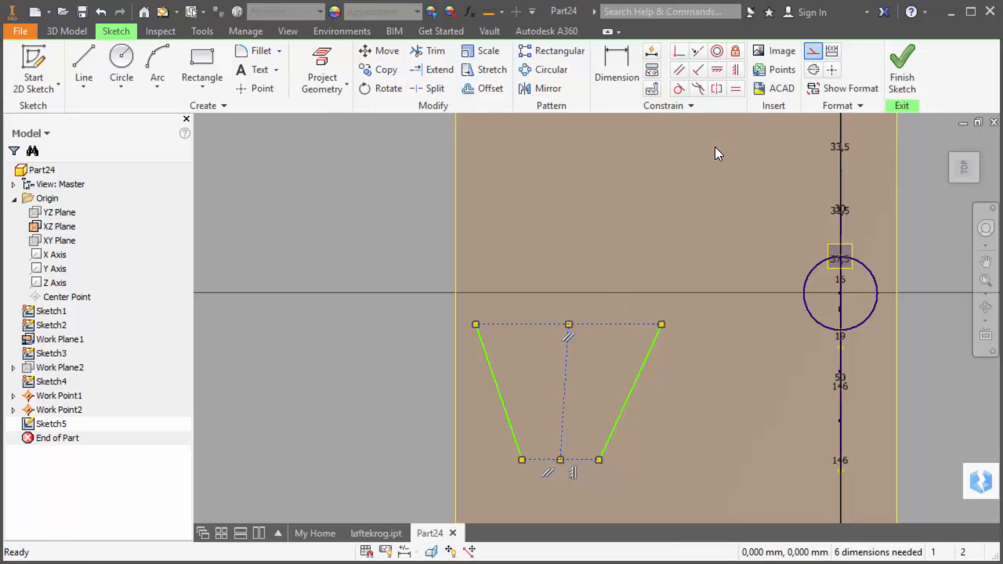
Step: Try a Vertical constraint on the trapezoid's centre line and undo it
click(566, 358)
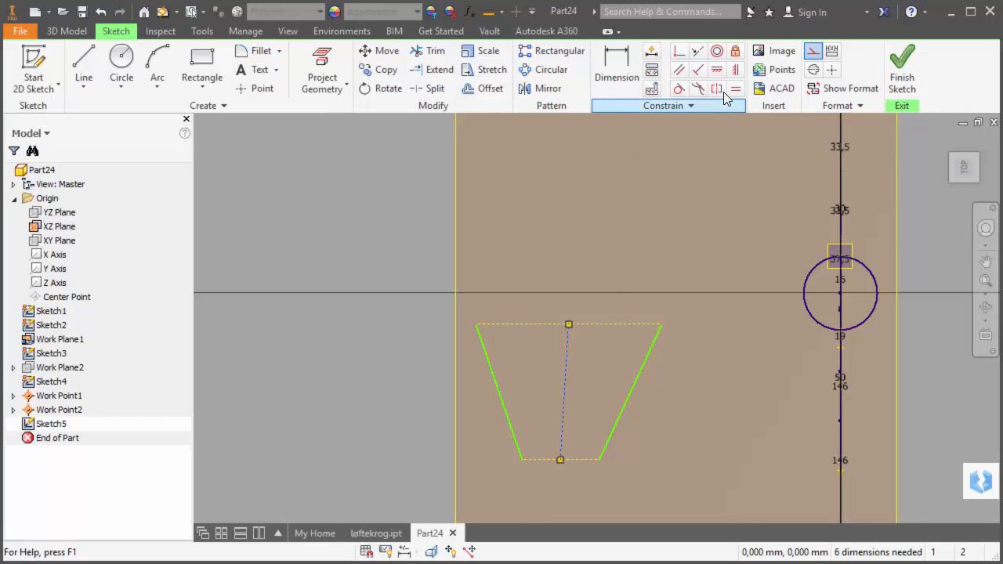
click(735, 70)
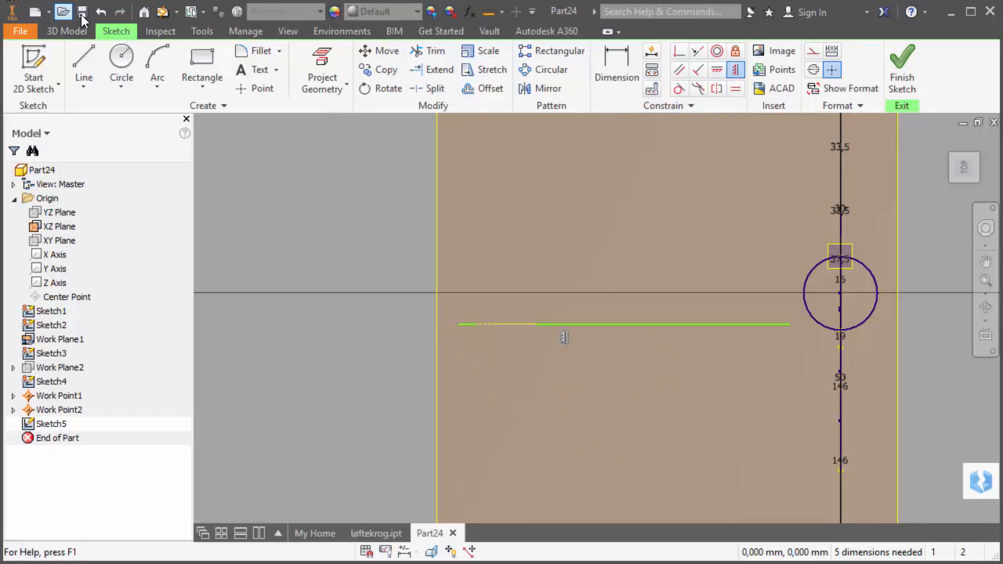
click(100, 13)
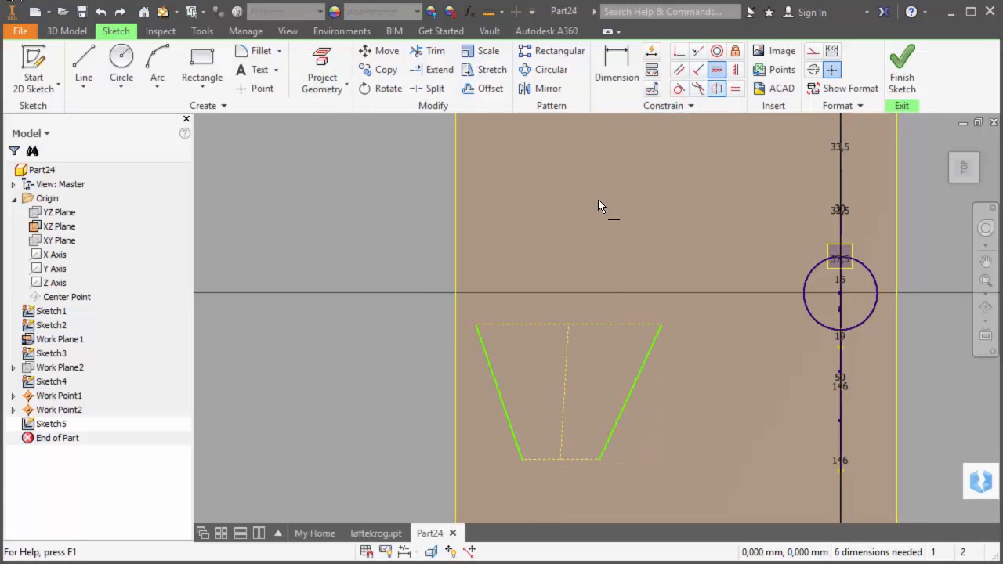
Step: Apply a Horizontal constraint to the trapezoid's centre line and dimension its wide side to 90 mm
click(567, 374)
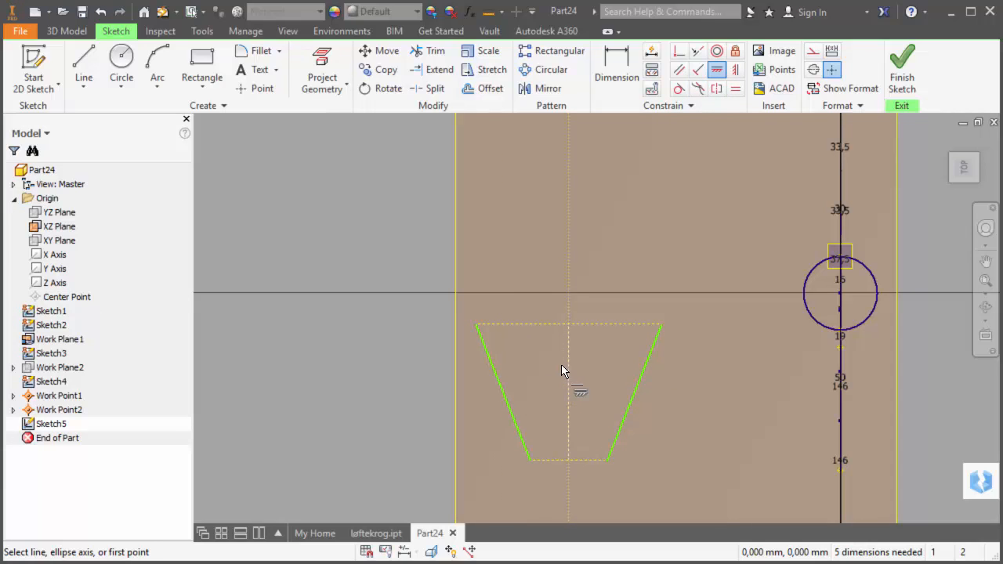
key(d)
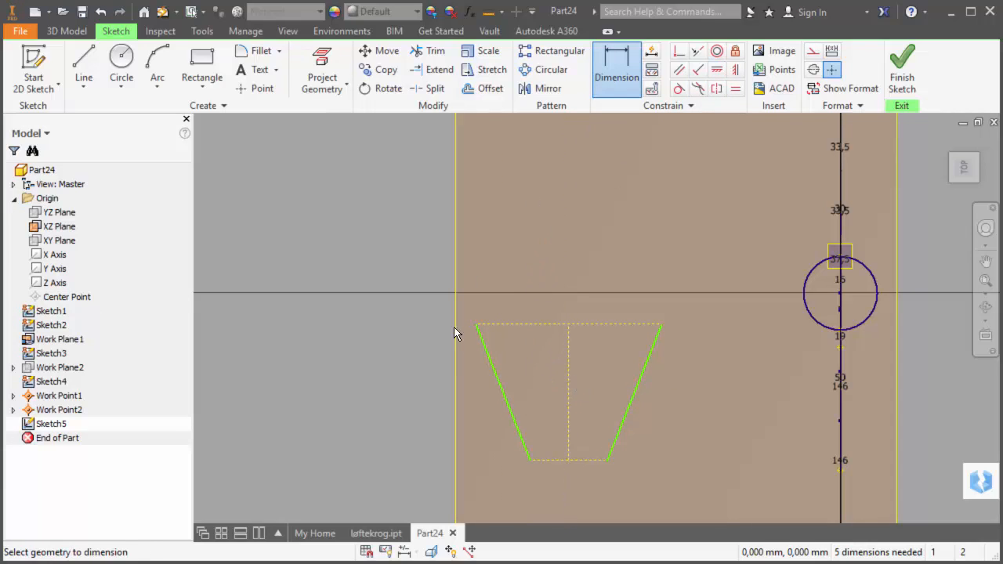
click(528, 323)
click(560, 255)
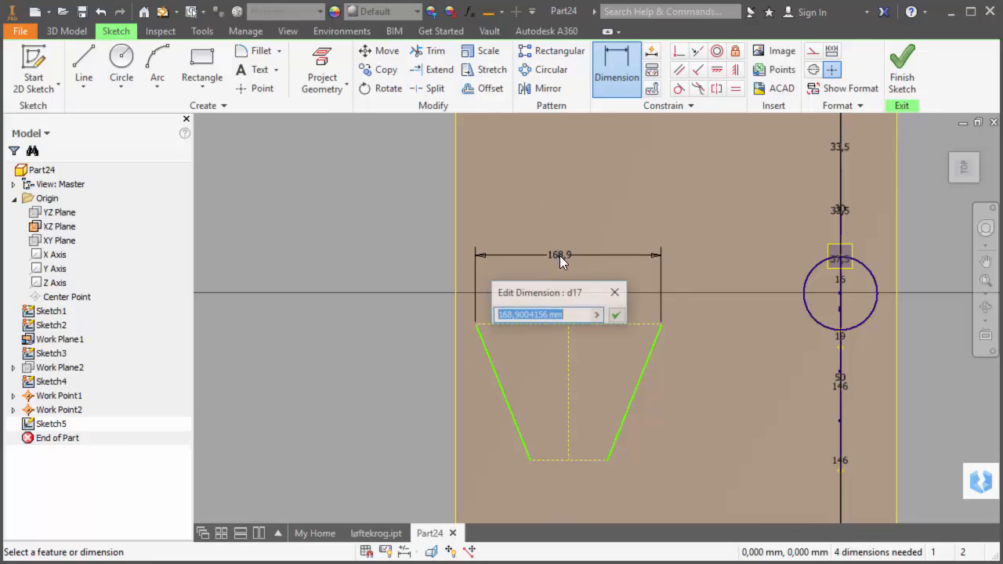
text(90)
key(Return)
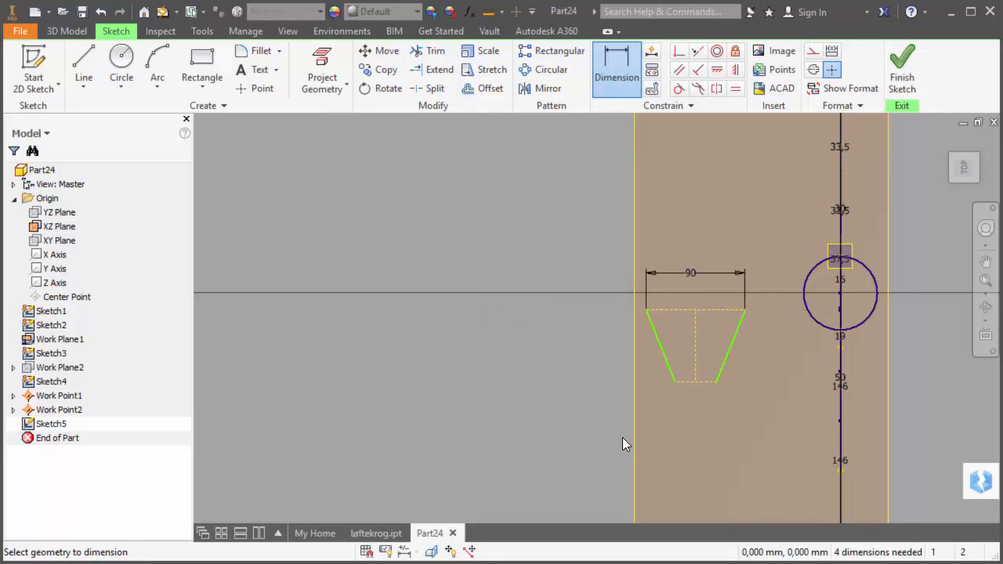
Step: Dimension the trapezoid's short parallel side to 36 mm
click(690, 403)
text(36)
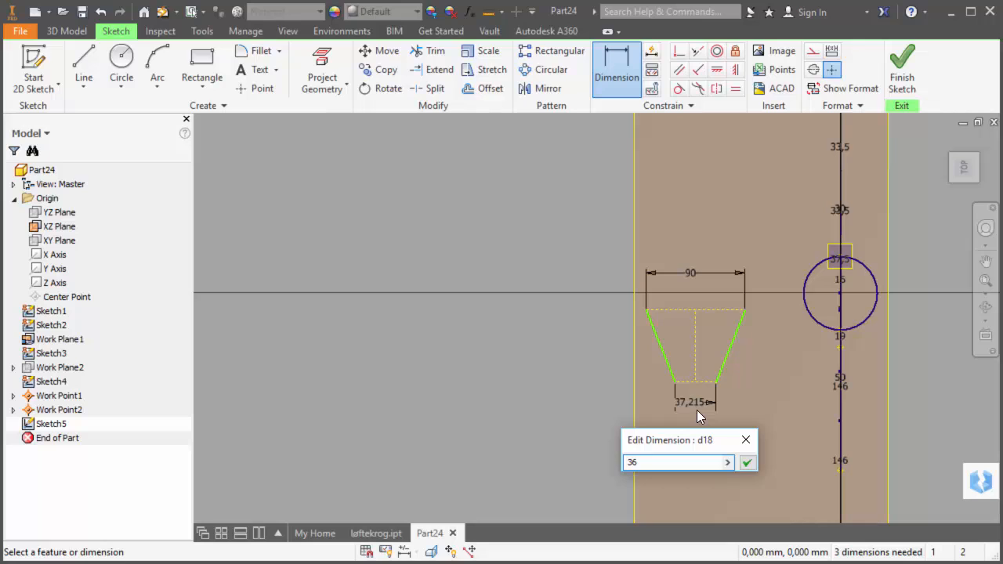
key(Return)
scroll(693, 404, down, 4)
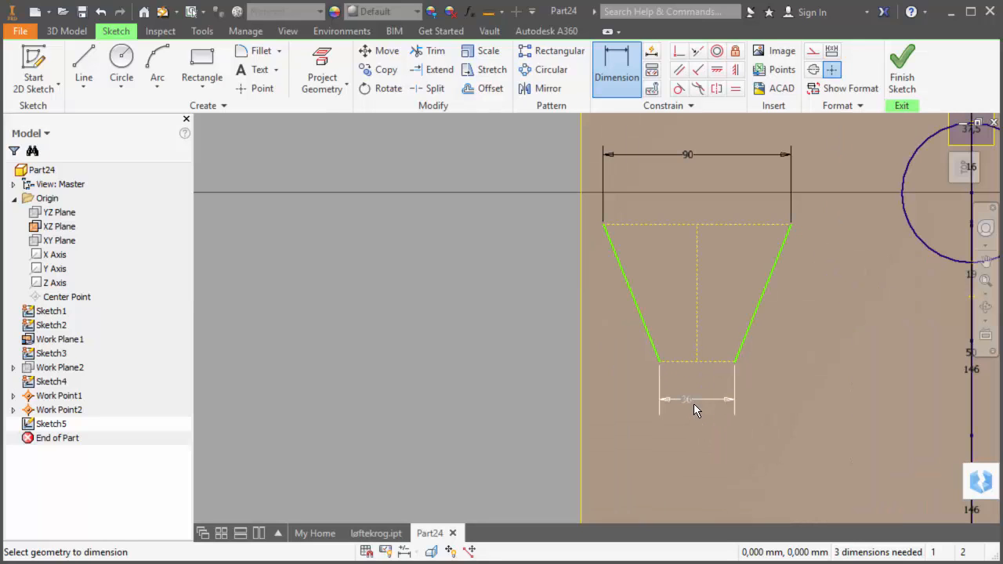
Step: Draw three-point arcs bulging outward across the trapezoid's wide side, radius about 144 mm, and its short side, radius about 26 mm
middle_drag(694, 404, 661, 459)
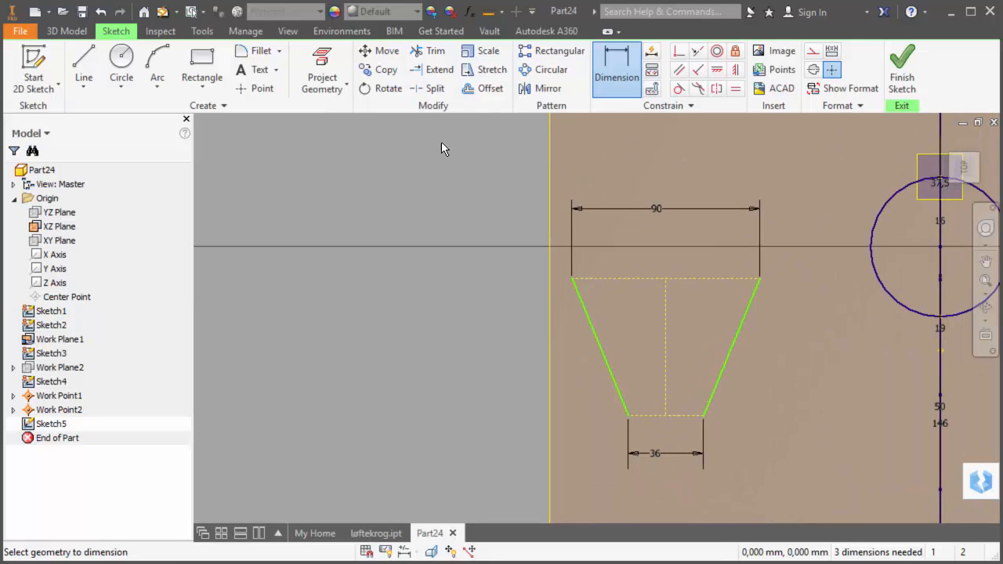
click(157, 66)
click(571, 277)
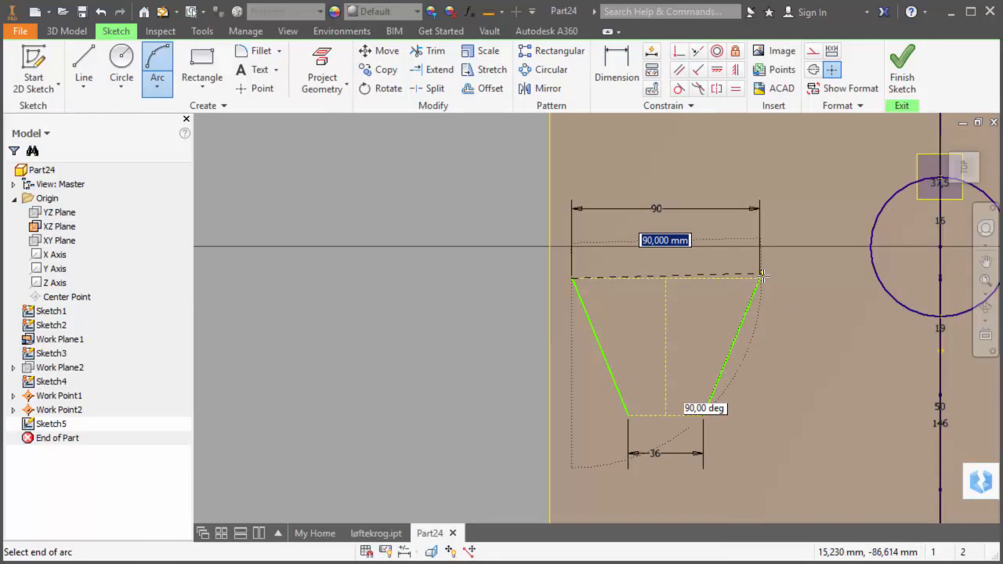
click(759, 277)
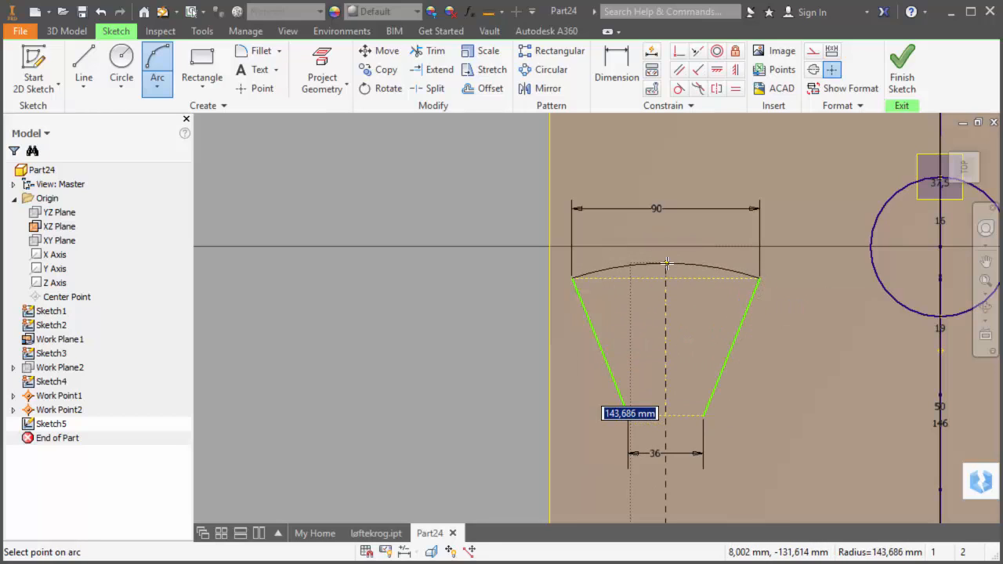
click(555, 284)
click(628, 415)
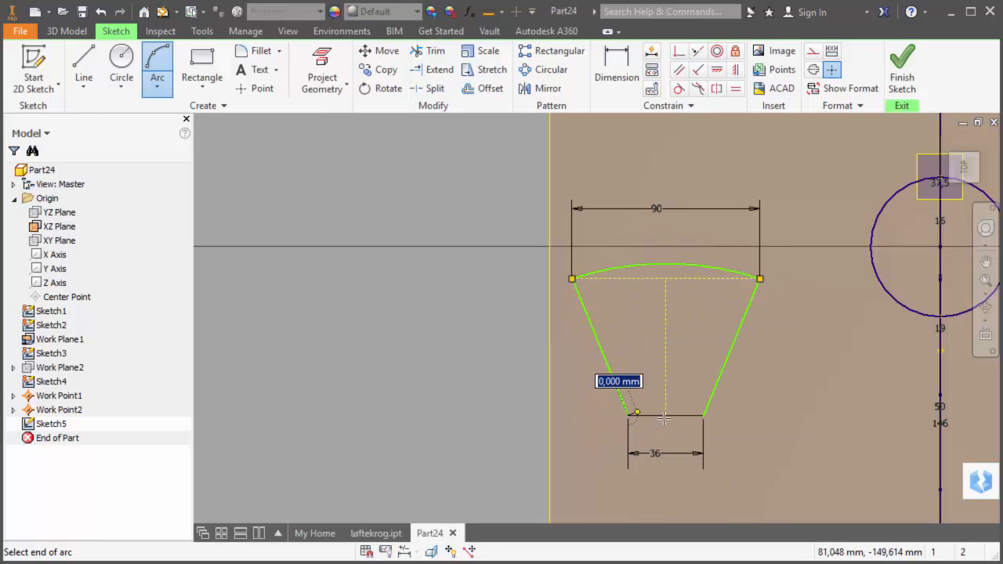
click(703, 414)
click(668, 430)
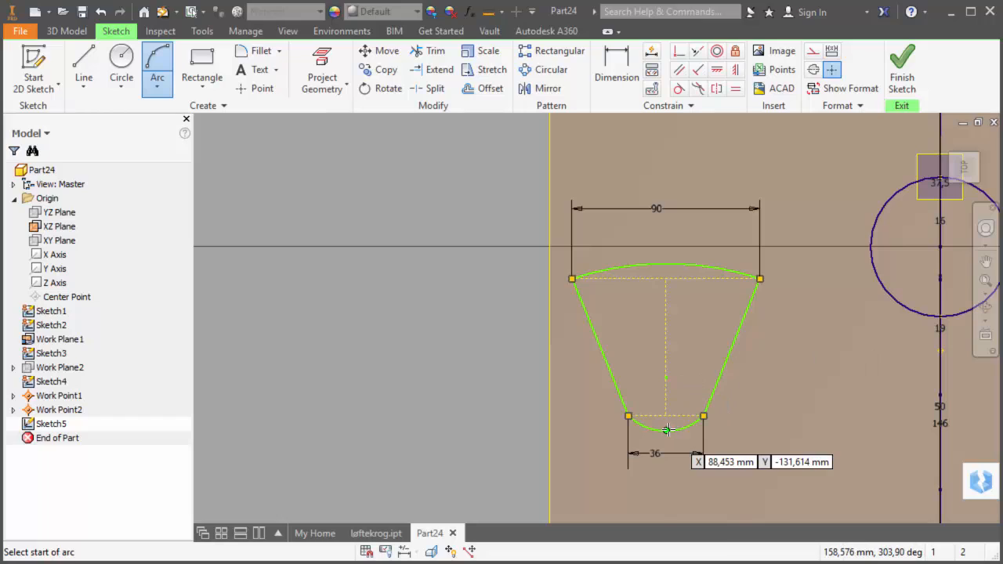
Step: Dimension the short-side arc to radius 200 mm and the wide-side arc to radius 400 mm
key(d)
click(681, 429)
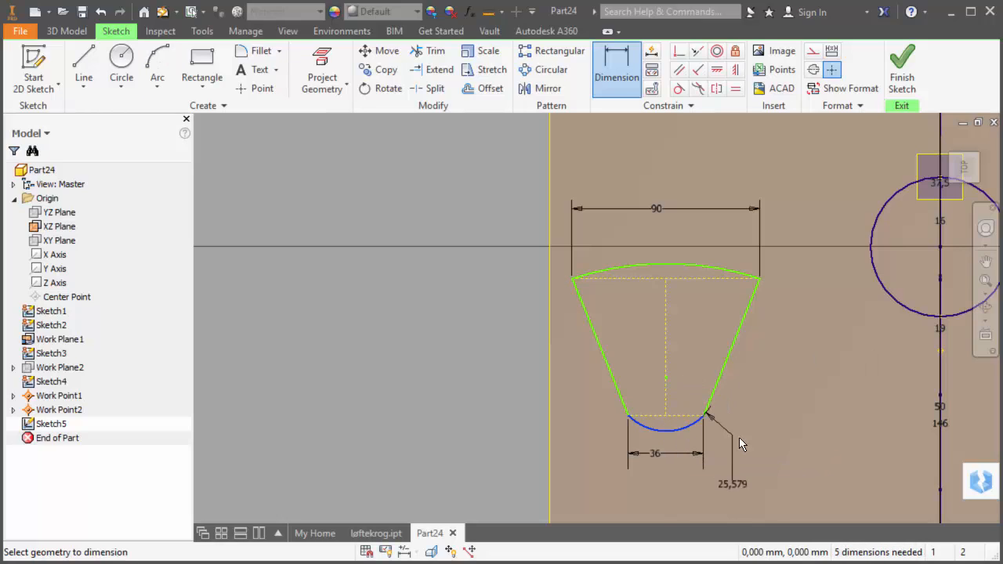
click(747, 440)
text(200)
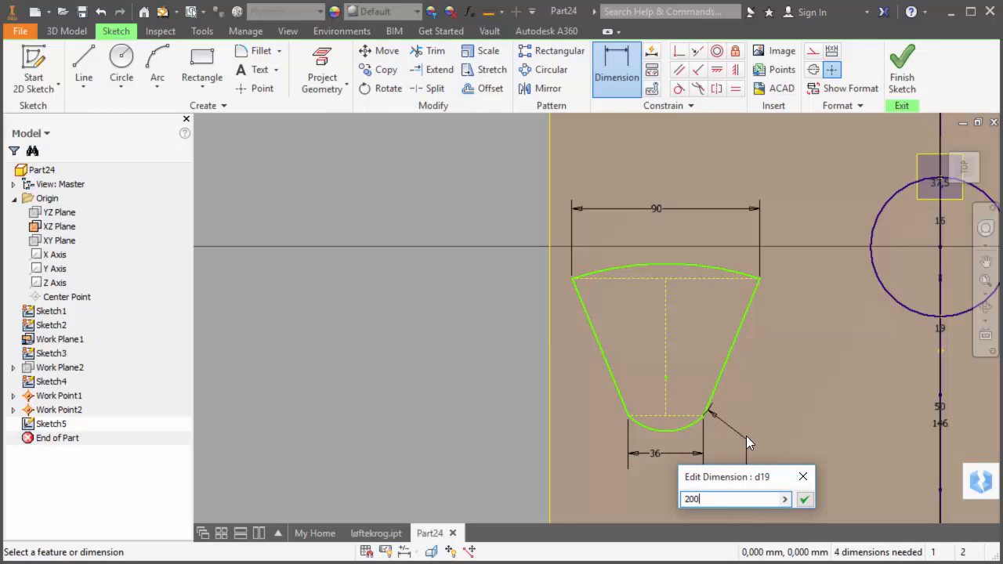
key(Return)
click(671, 265)
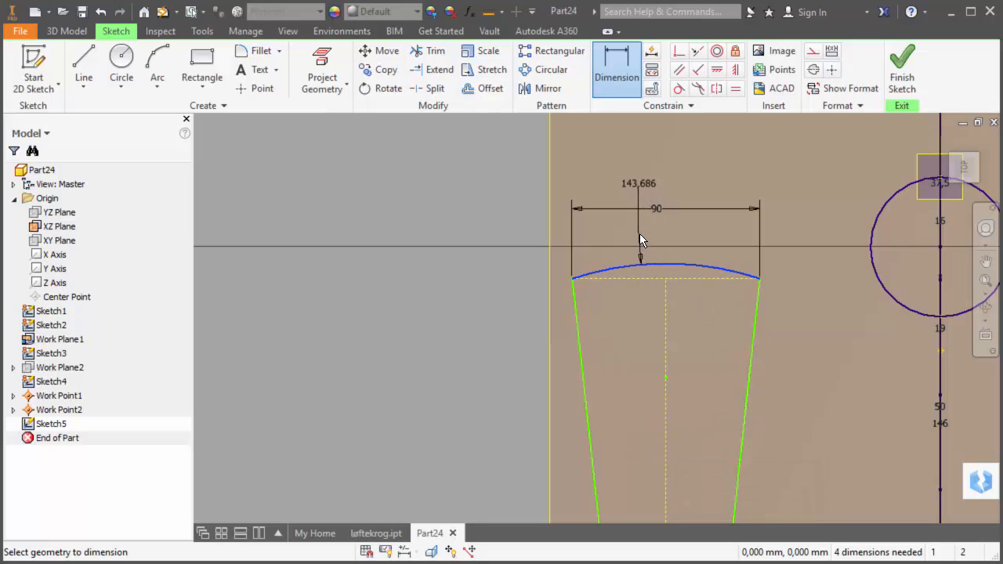
click(640, 233)
text(400)
key(Return)
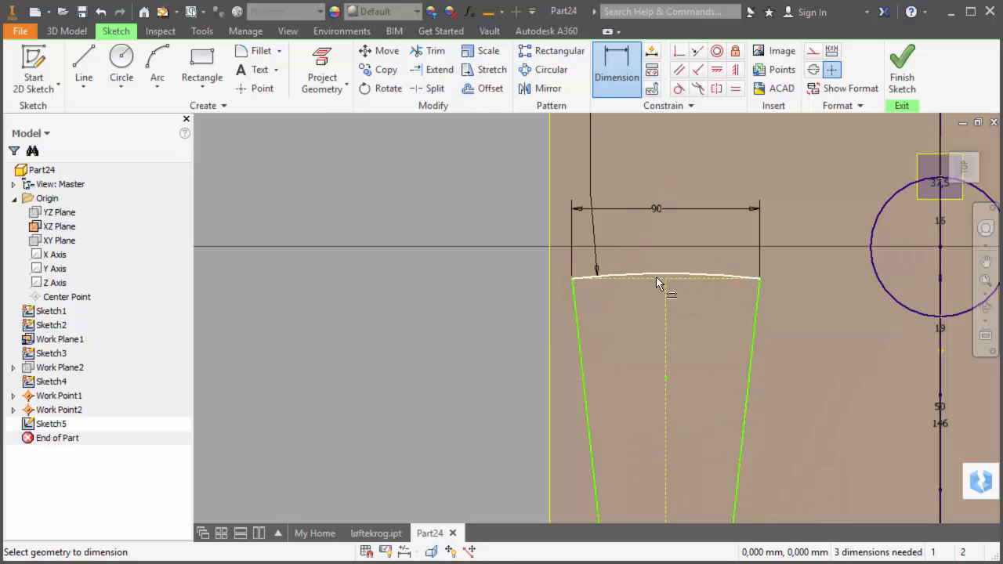
Step: Shorten the stretched trapezoid by moving its short end back towards the wide side
scroll(657, 286, down, 5)
key(Escape)
scroll(658, 404, up, 3)
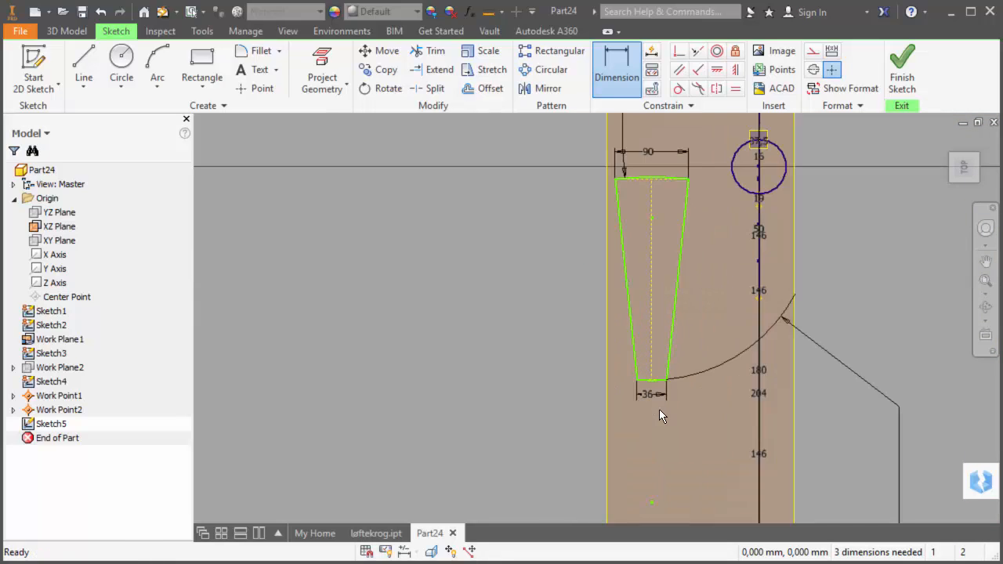
drag(665, 375, 665, 255)
scroll(658, 282, up, 4)
scroll(626, 389, down, 2)
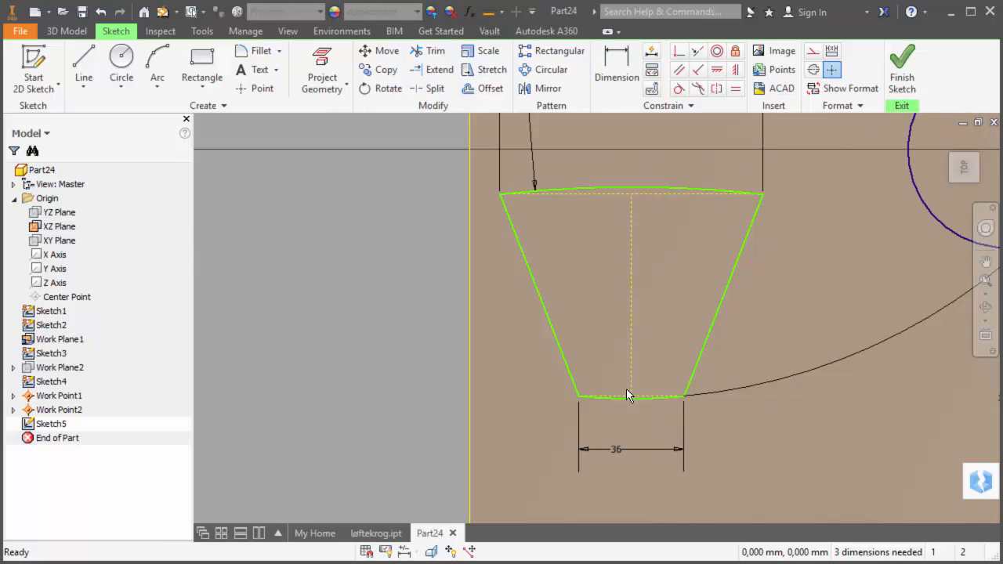
Step: Round all four corners between the trapezoid's arcs and slanted sides with 11 mm fillets
click(261, 51)
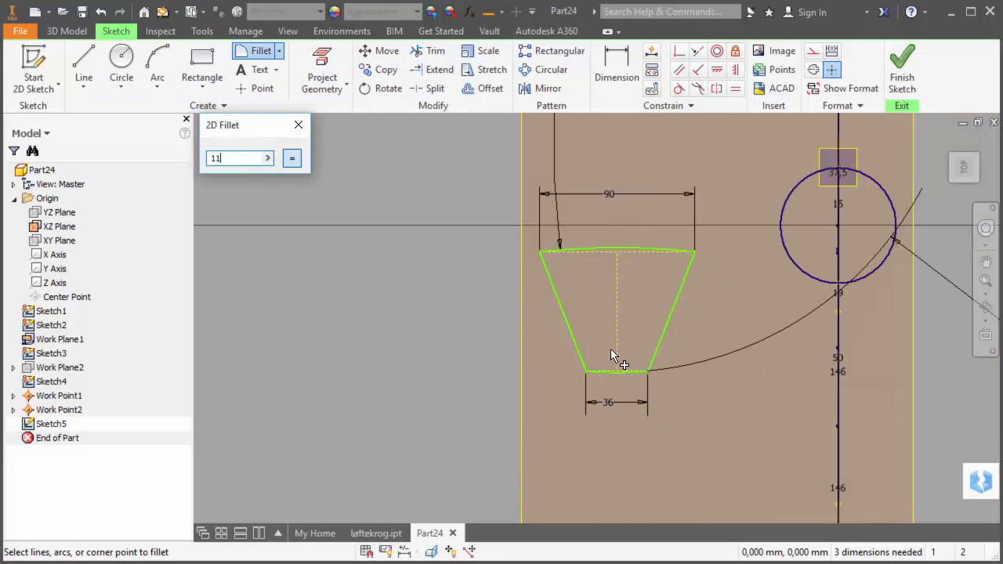
text(11)
click(565, 324)
click(616, 244)
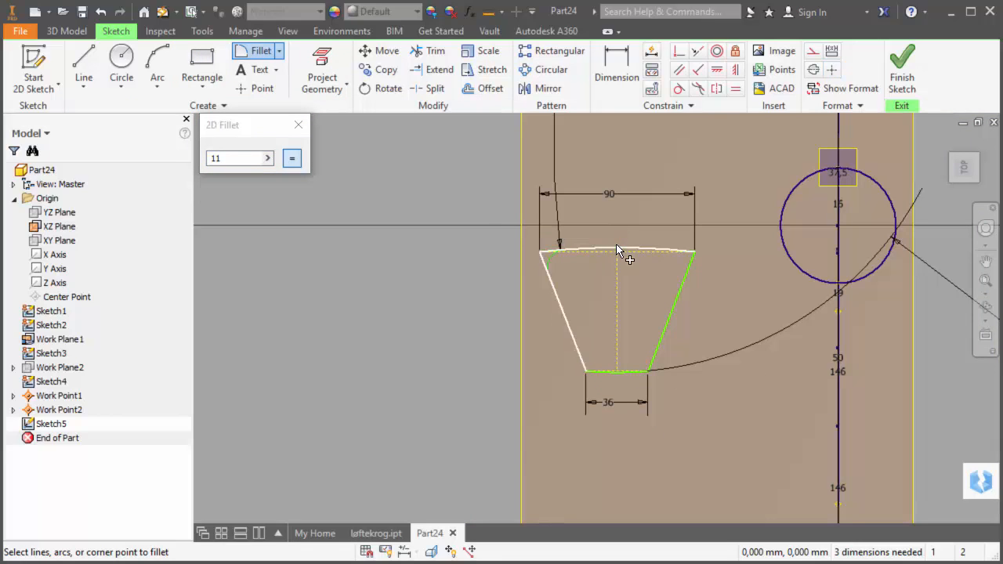
click(629, 247)
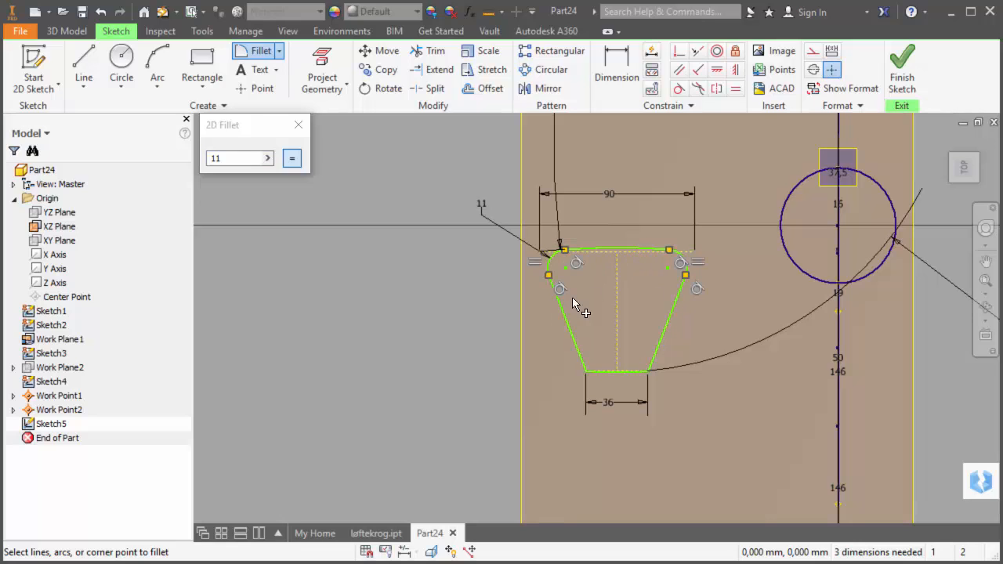
click(664, 333)
scroll(637, 383, up, 3)
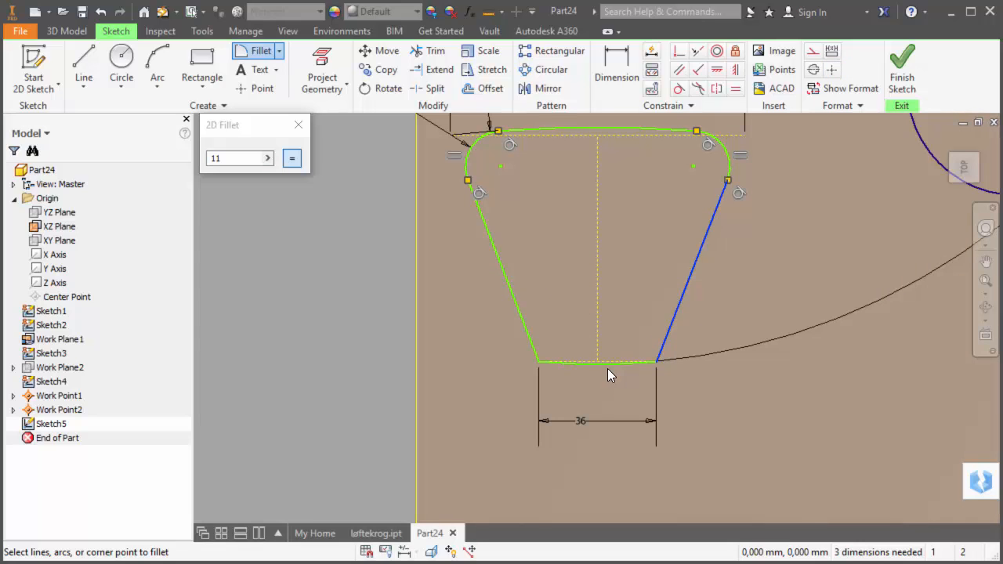
click(605, 366)
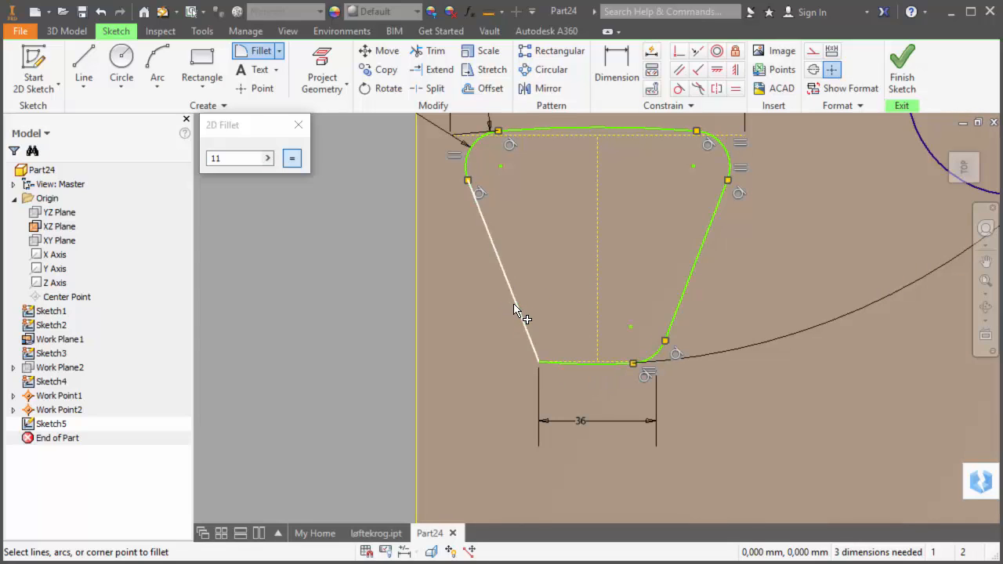
click(605, 365)
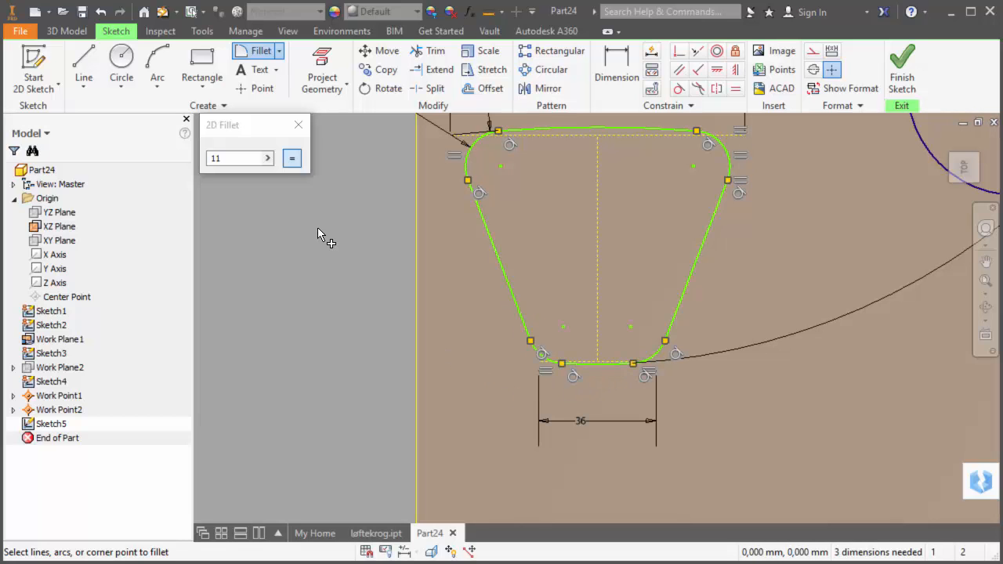
click(297, 126)
scroll(439, 156, down, 2)
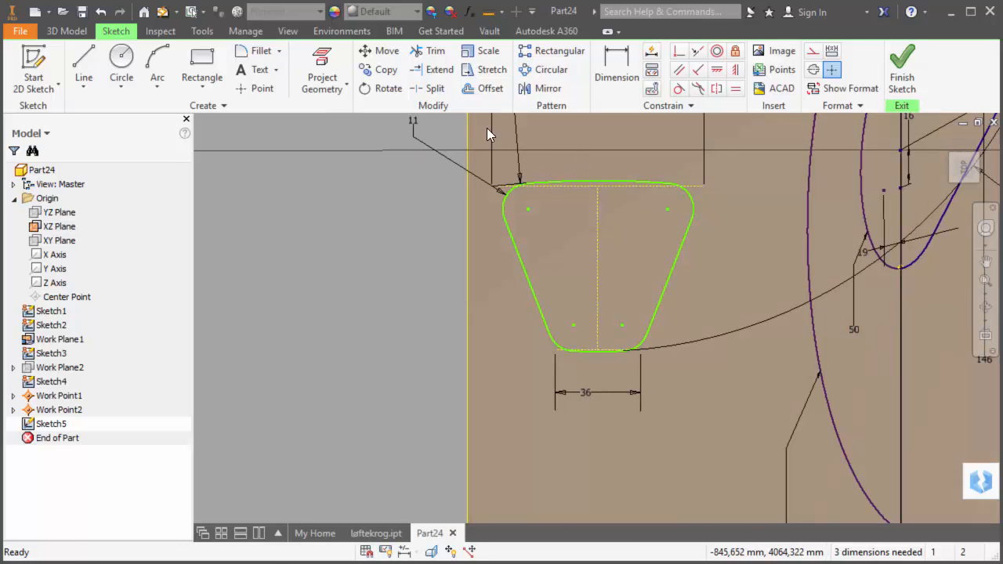
Step: Project the two work points on the hook's inner and outer curves into the trapezoid sketch
click(322, 77)
mouse_move(512, 283)
shift+middle_down()
mouse_move(627, 349)
mouse_move(691, 238)
shift+middle_up()
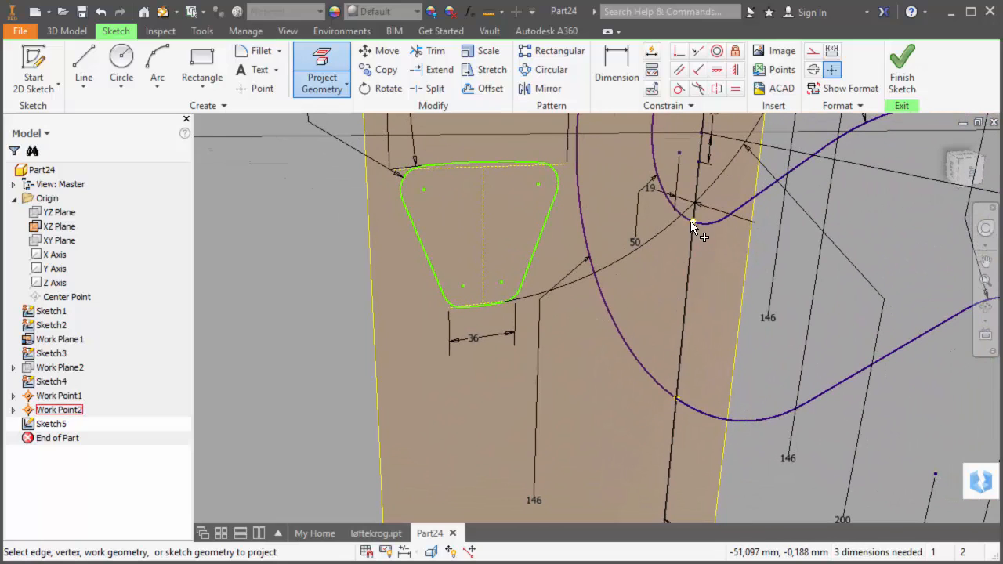
click(676, 398)
shift+middle_drag(427, 307, 509, 313)
scroll(583, 333, down, 2)
Step: Make the wide-side arc coincident with the inner projected point and the short-side arc with the outer one, and finish the sketch
click(678, 50)
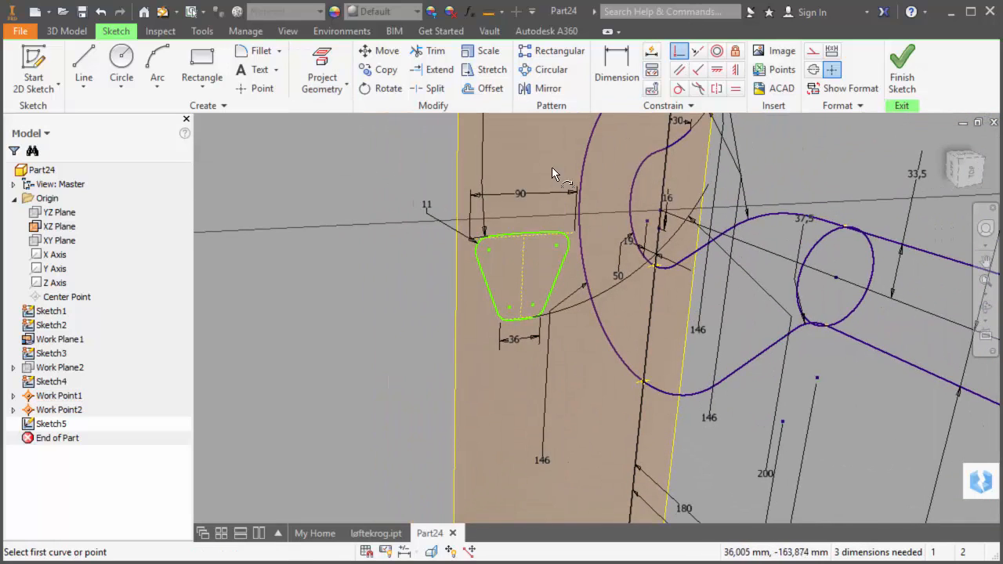
click(658, 271)
scroll(655, 282, up, 4)
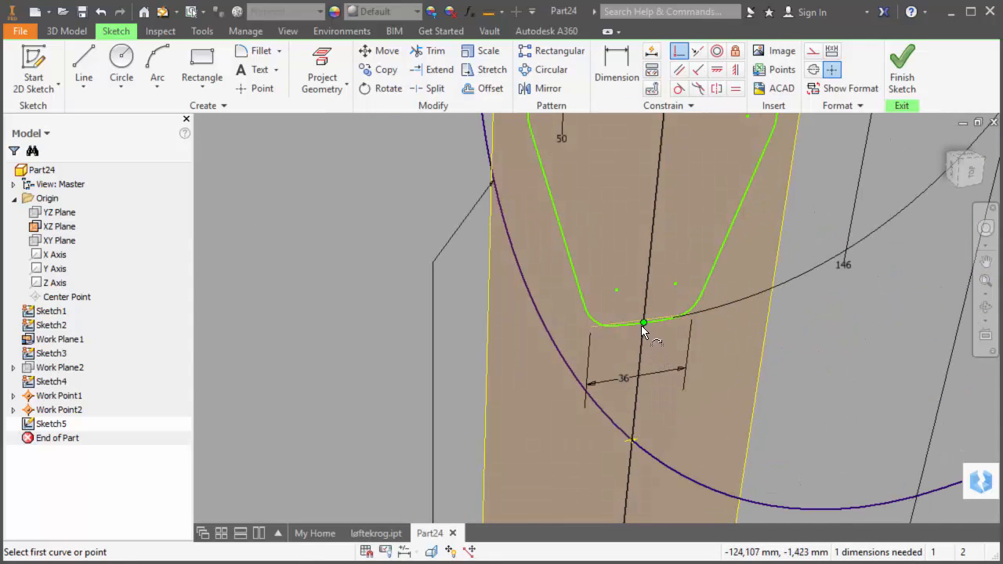
click(641, 325)
click(631, 442)
scroll(547, 455, down, 4)
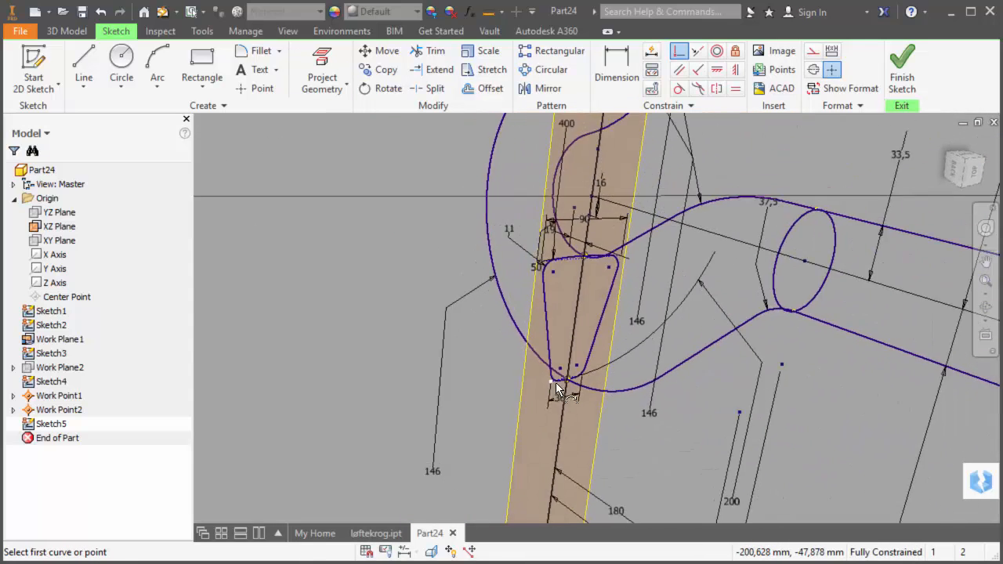
shift+middle_drag(555, 382, 542, 386)
click(902, 67)
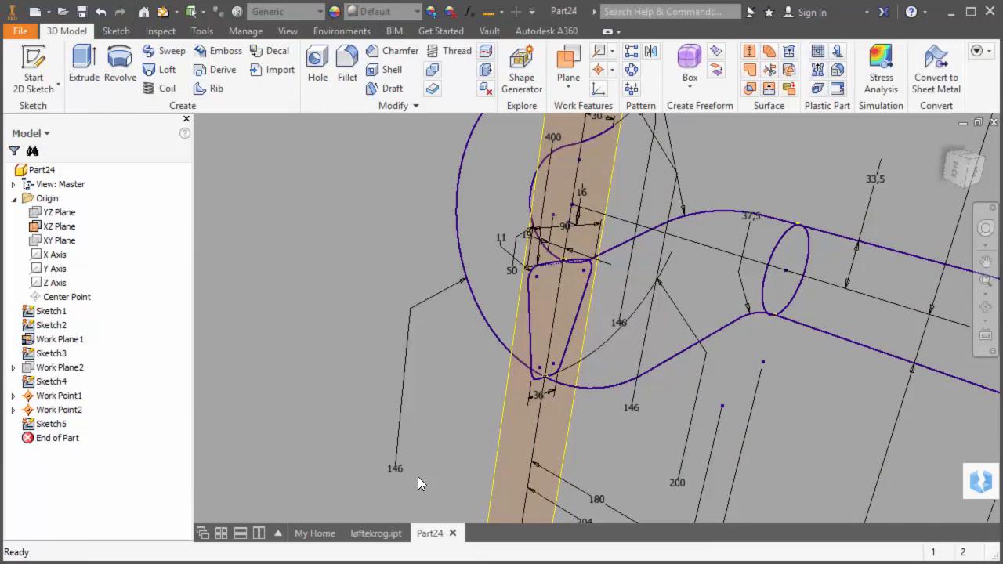
Step: Hide the XZ Plane and make the YZ Plane visible
right_click(499, 463)
click(531, 481)
shift+middle_drag(439, 484, 270, 450)
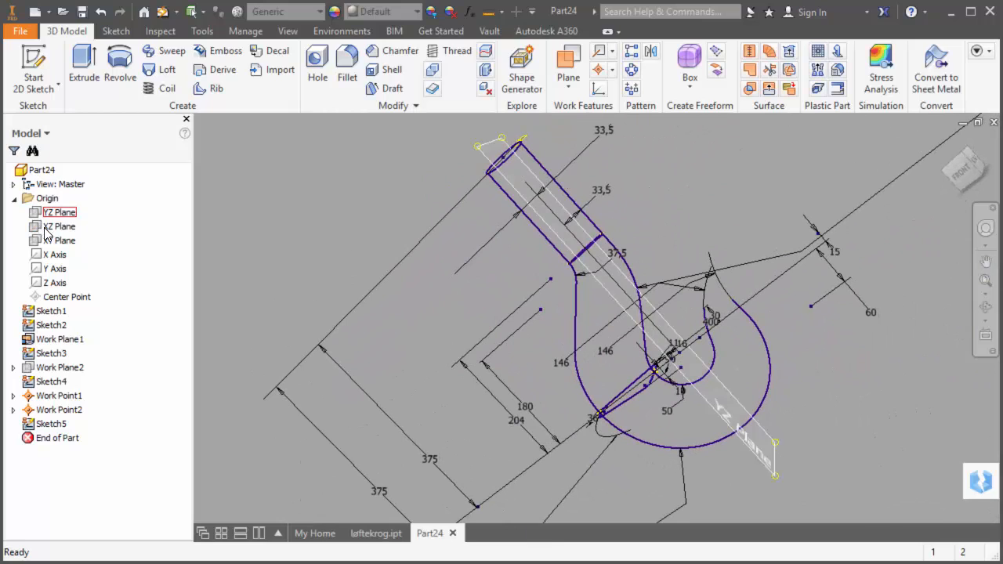
click(47, 215)
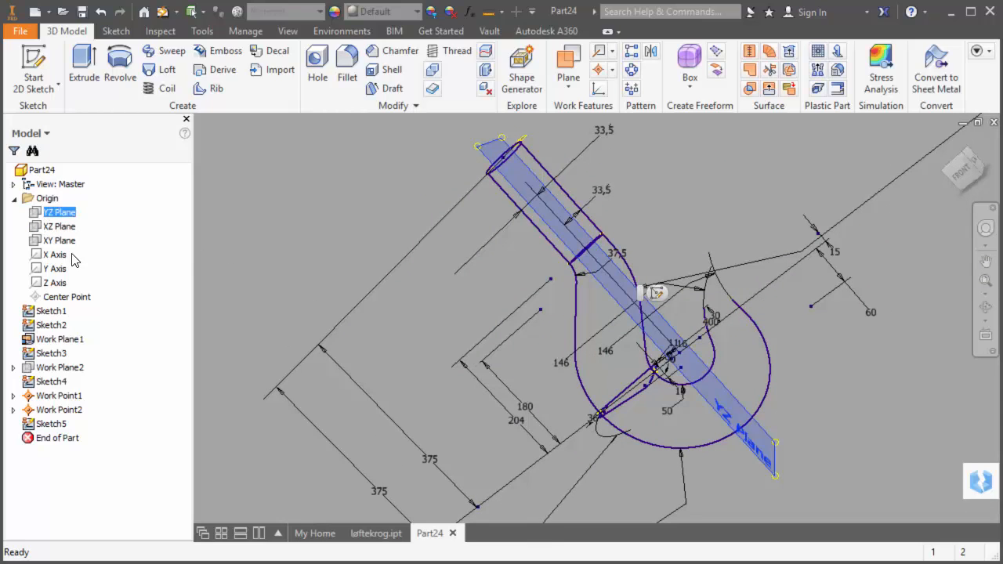
right_click(58, 213)
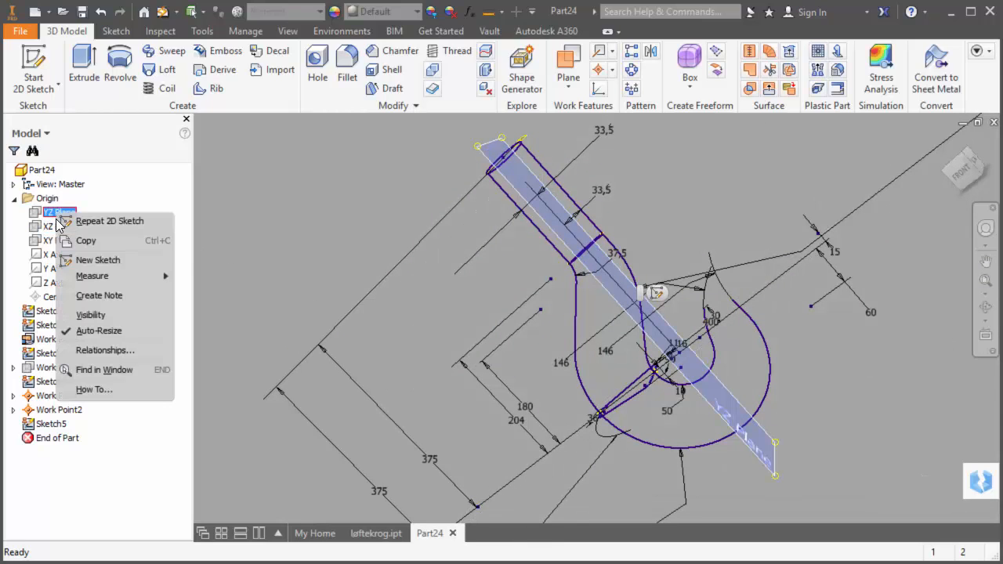
click(83, 316)
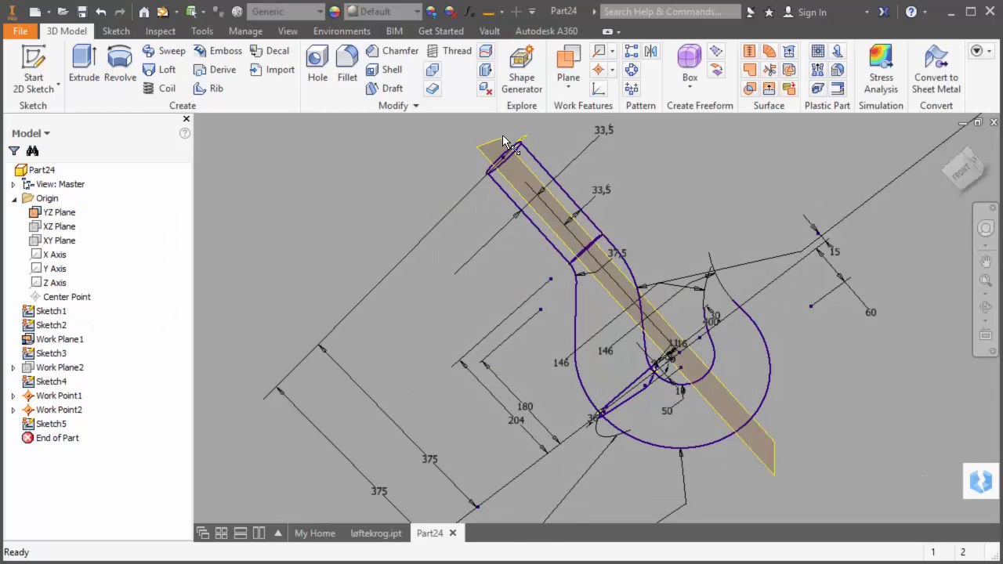
Step: Create work points where the YZ Plane crosses the hook's inner and outer curves
click(599, 70)
shift+middle_drag(470, 262, 390, 325)
mouse_move(572, 282)
shift+middle_down()
mouse_move(500, 371)
mouse_move(682, 276)
shift+middle_up()
click(691, 268)
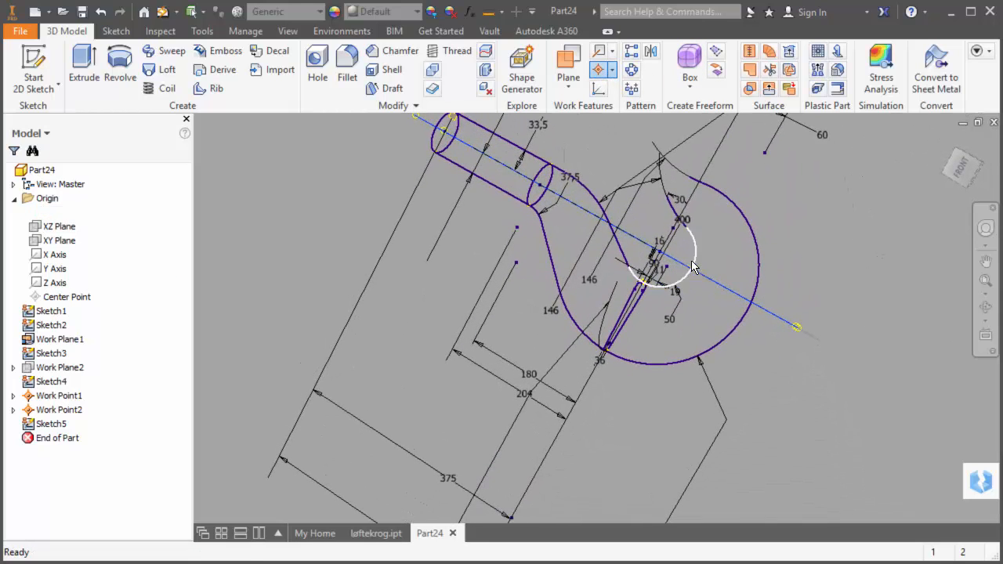
click(599, 72)
shift+middle_drag(584, 254, 662, 317)
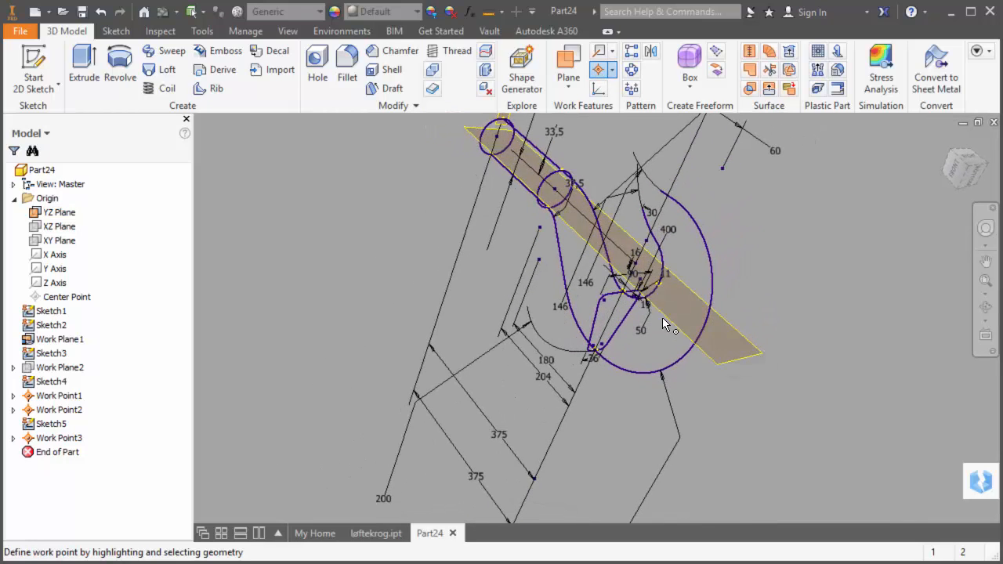
click(664, 315)
click(688, 359)
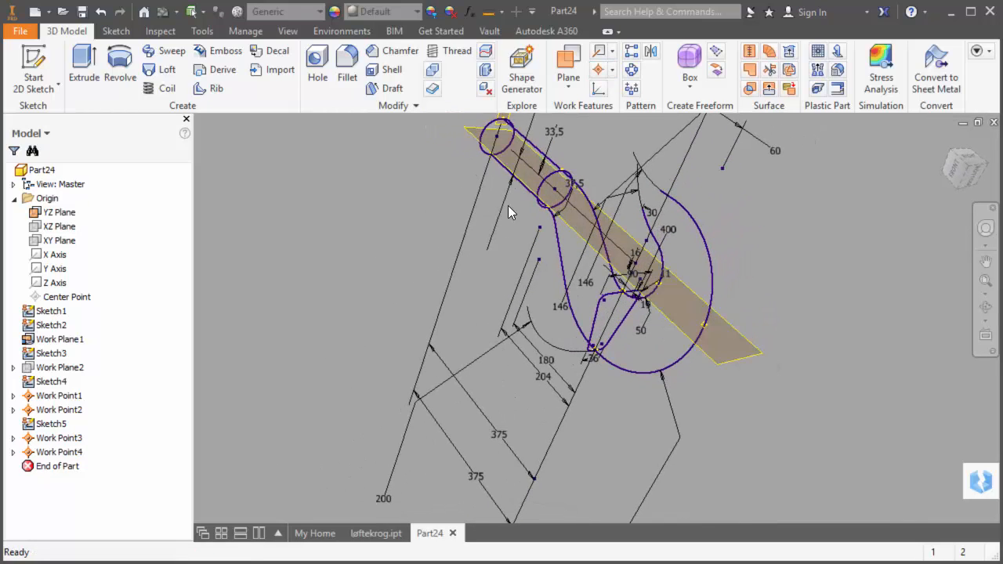
Step: Start a sketch on the YZ Plane and draw a closed trapezoid beside the hook, wide side about 144 mm and height about 113 mm
click(676, 324)
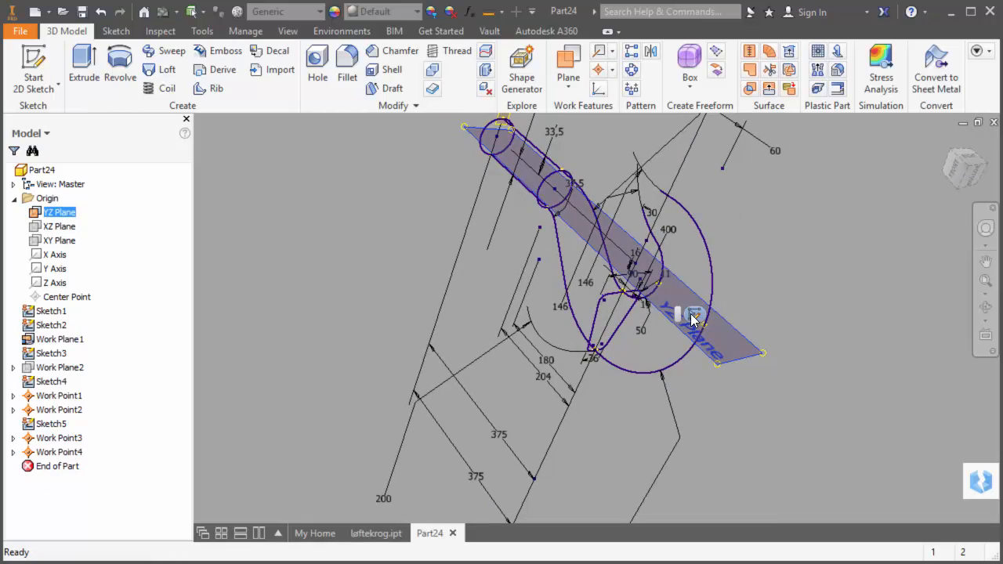
click(693, 319)
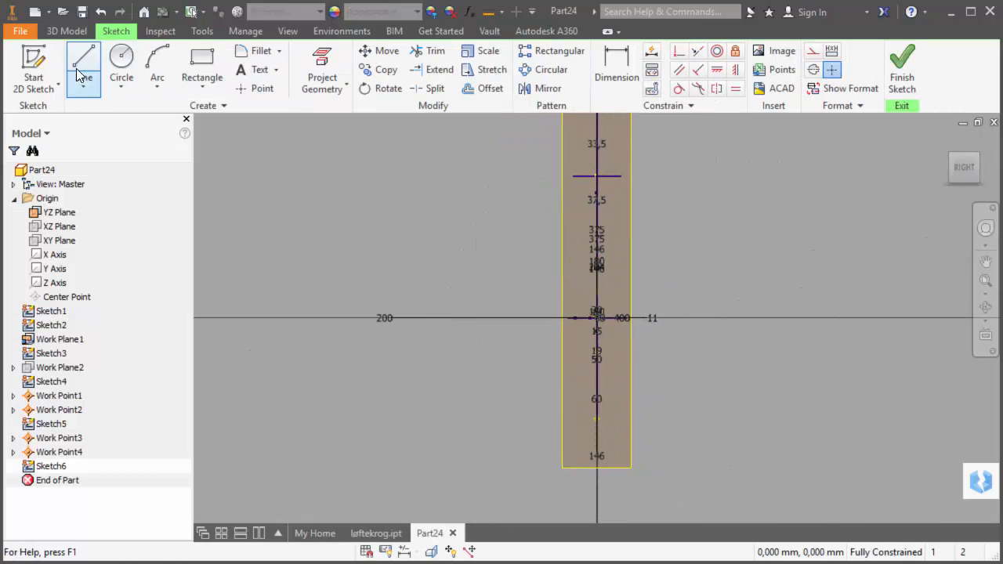
click(84, 69)
click(374, 366)
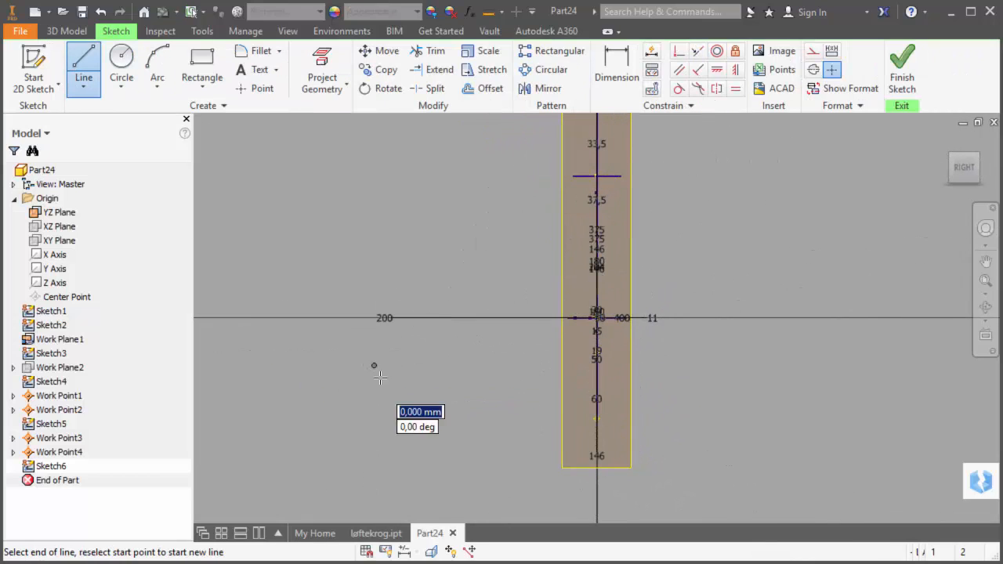
click(402, 444)
click(447, 445)
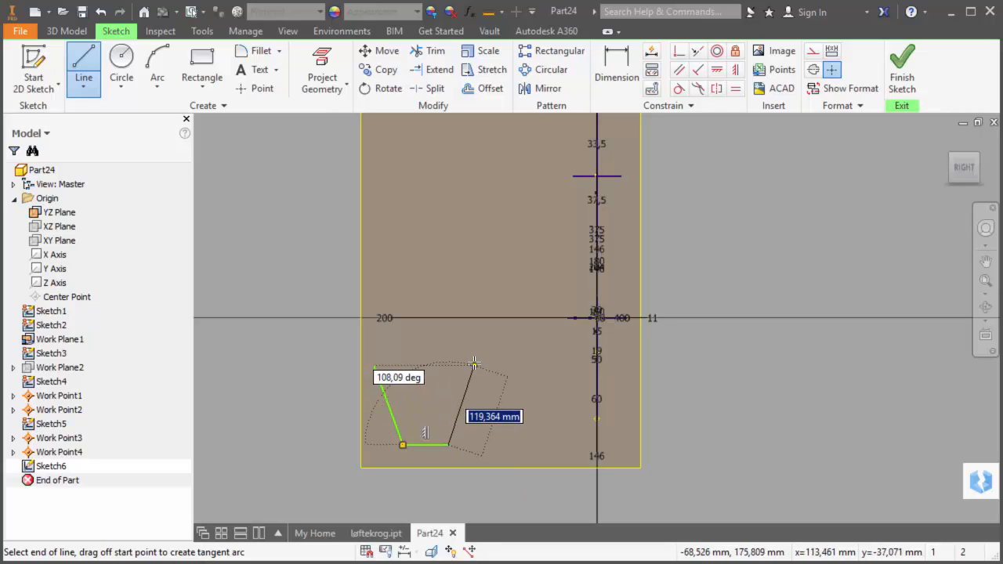
click(474, 366)
click(375, 366)
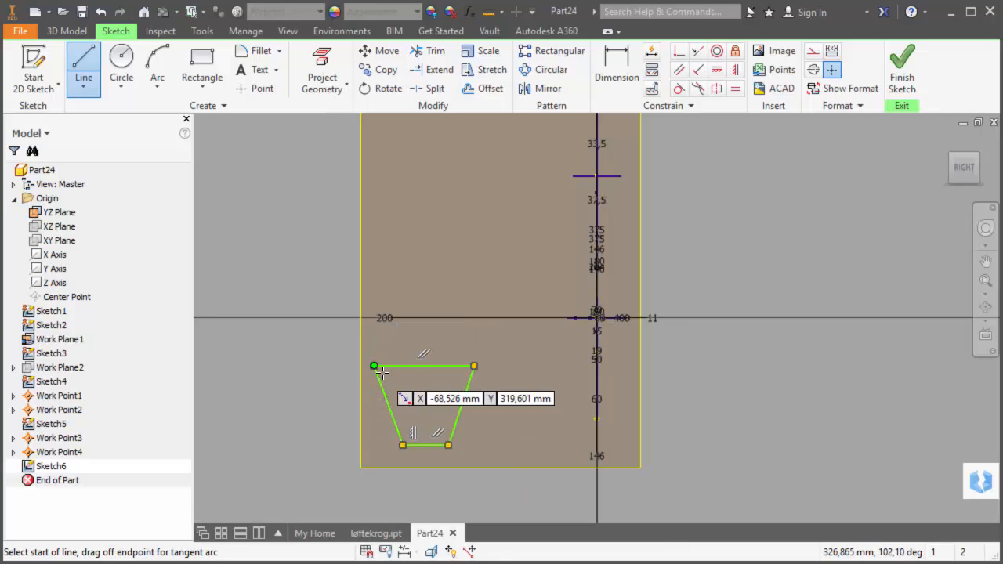
Step: Draw a centre line between the midpoints of the trapezoid's parallel sides and convert it and those two sides to construction lines
click(424, 366)
double_click(424, 444)
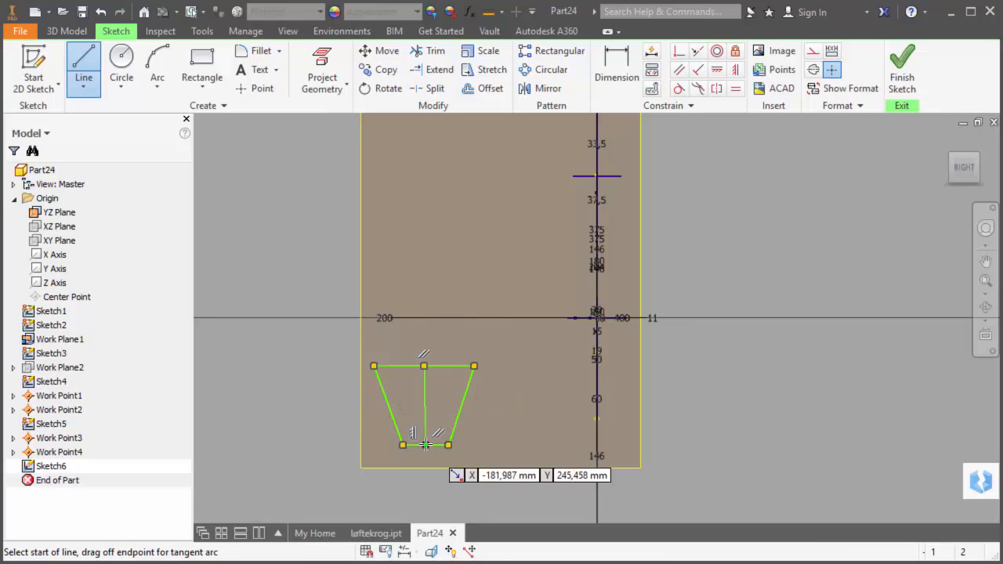
key(Escape)
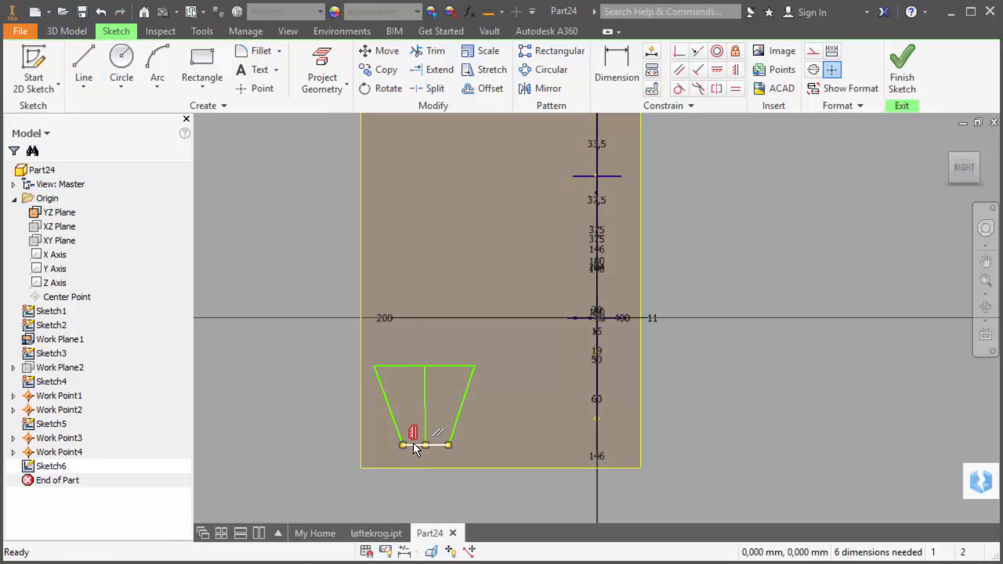
click(425, 412)
click(812, 52)
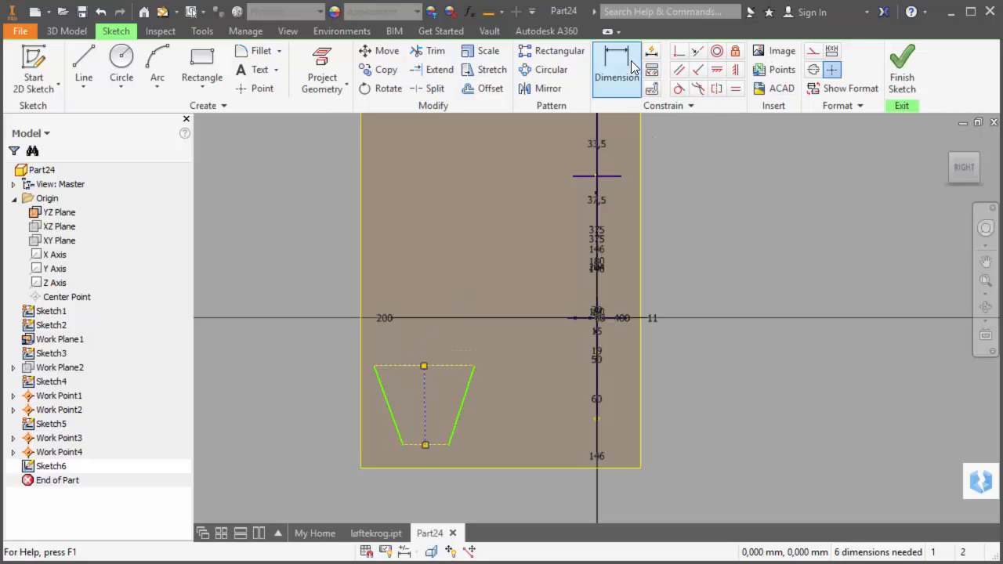
Step: Constrain the centre line horizontal and make the trapezoid's two slanted sides symmetric about it
click(717, 69)
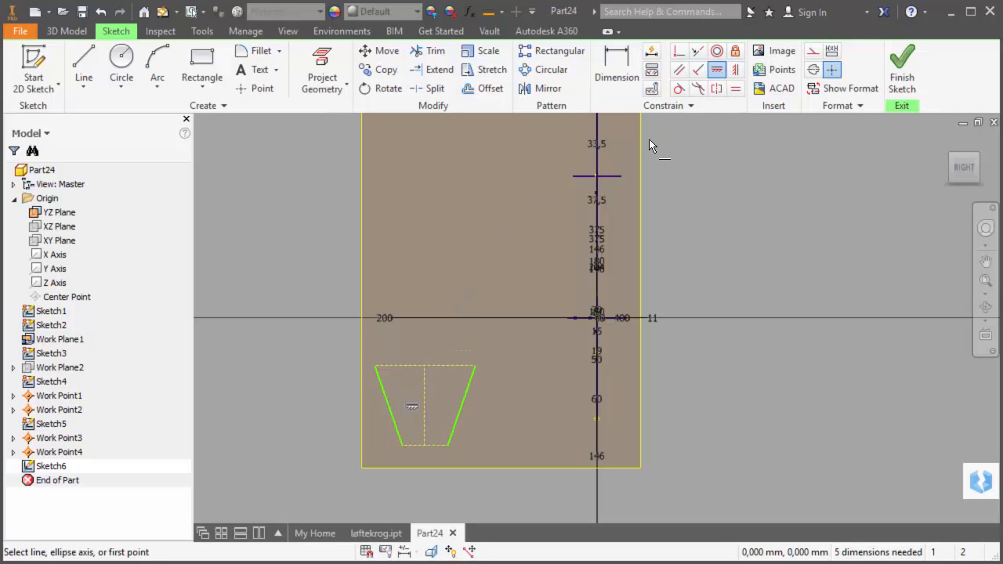
click(713, 89)
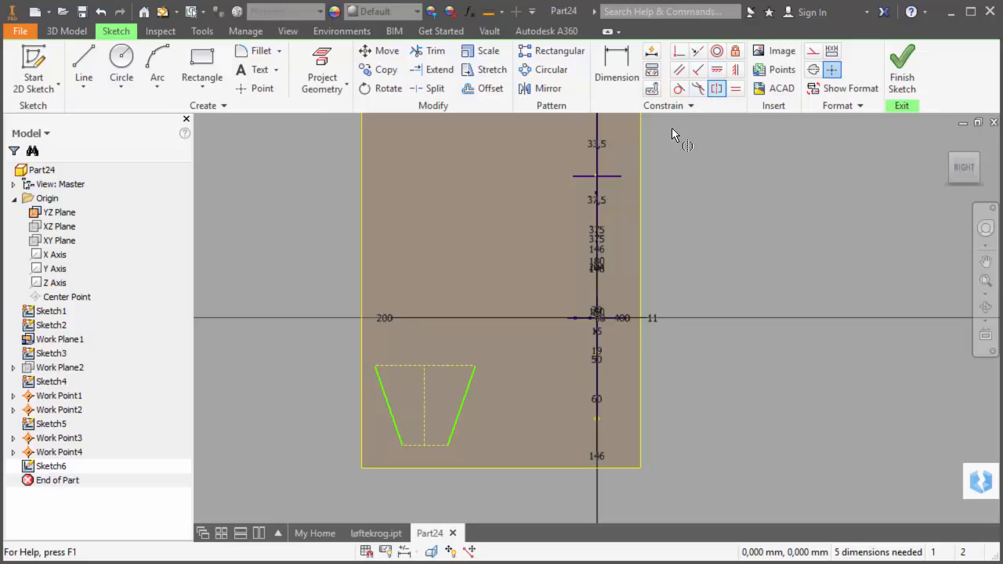
click(393, 416)
click(457, 415)
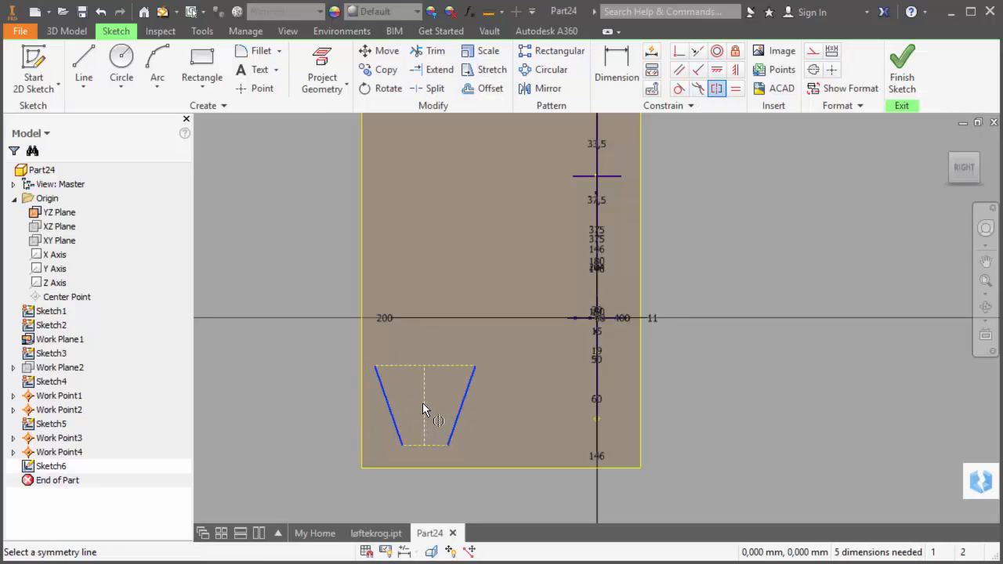
click(424, 408)
Step: Dimension the trapezoid's wide side to 80 mm and its short side to 30 mm
click(607, 72)
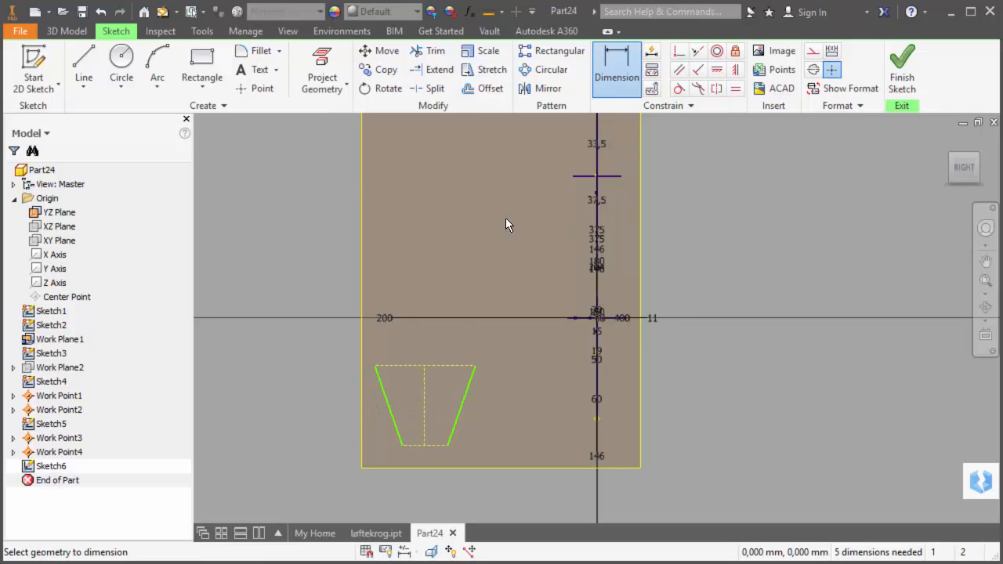
click(450, 366)
click(441, 351)
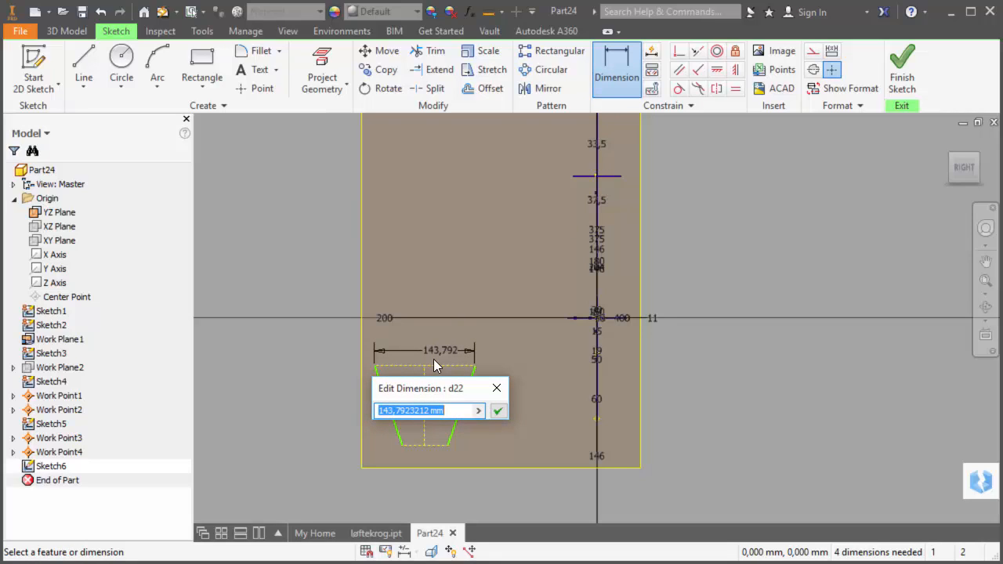
text(80)
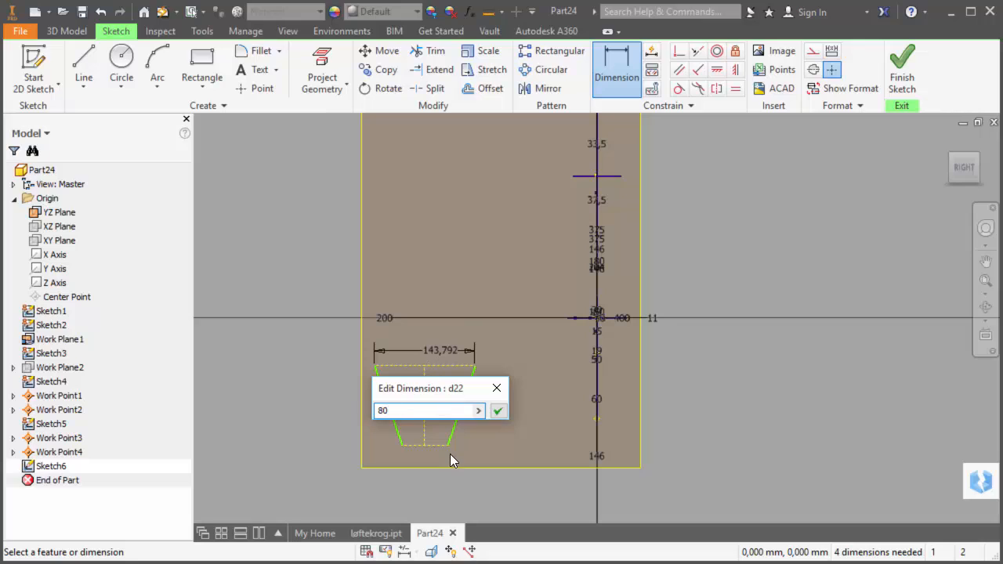
key(Return)
scroll(496, 388, down, 5)
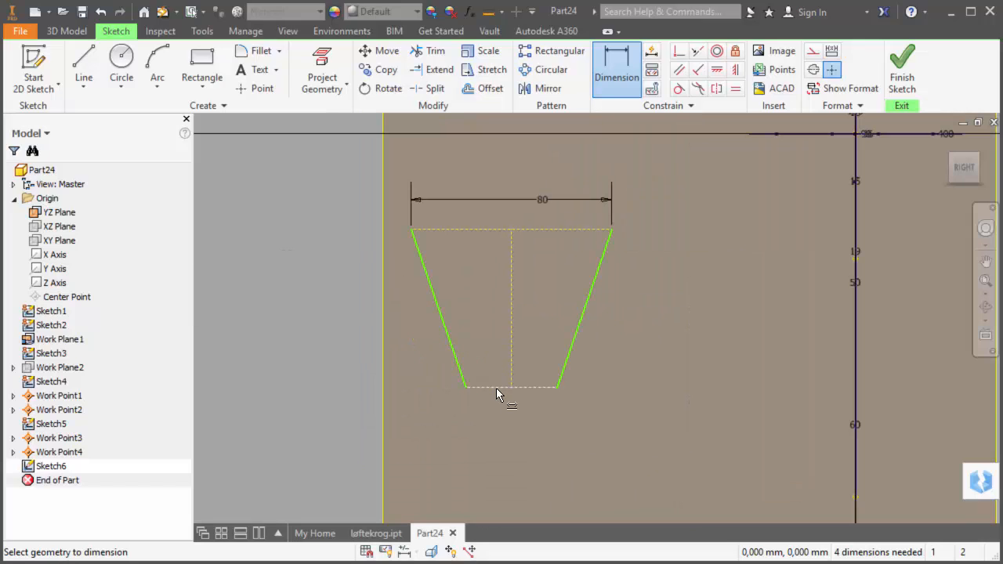
click(496, 388)
click(499, 416)
text(3)
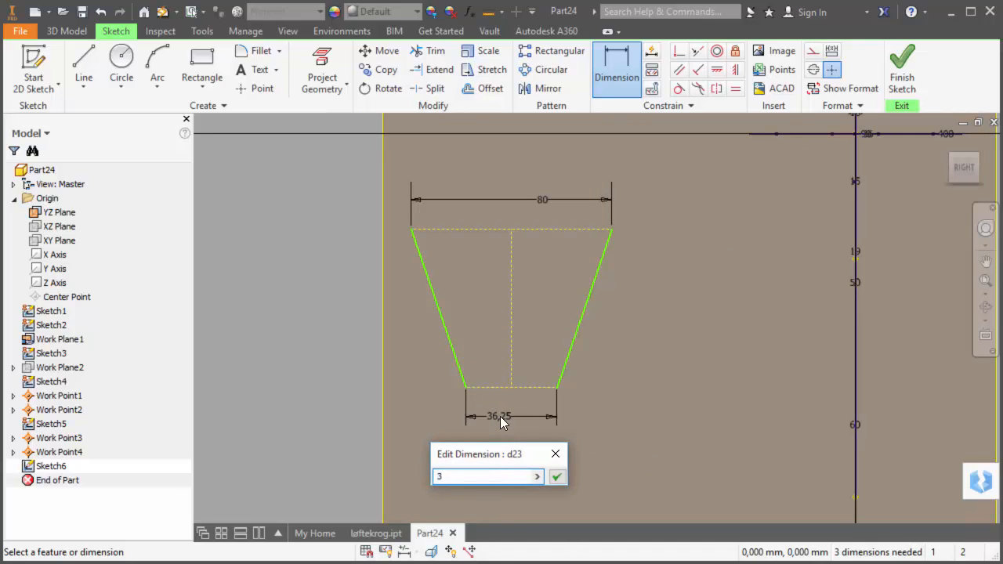
text(0)
key(Return)
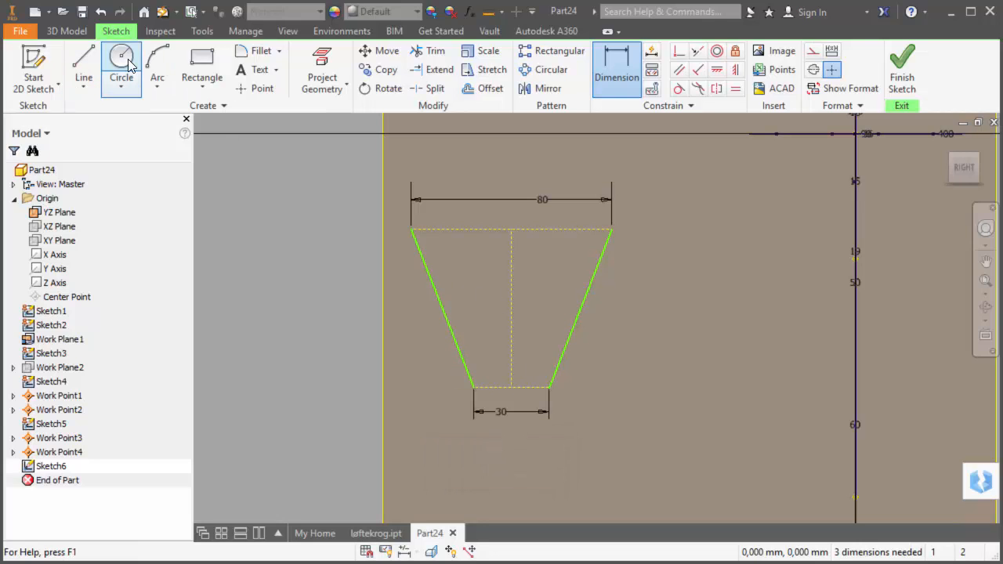
Step: Draw outward-bulging three-point arcs across the trapezoid's wide side, about 175 mm in radius, and across its short side
click(159, 62)
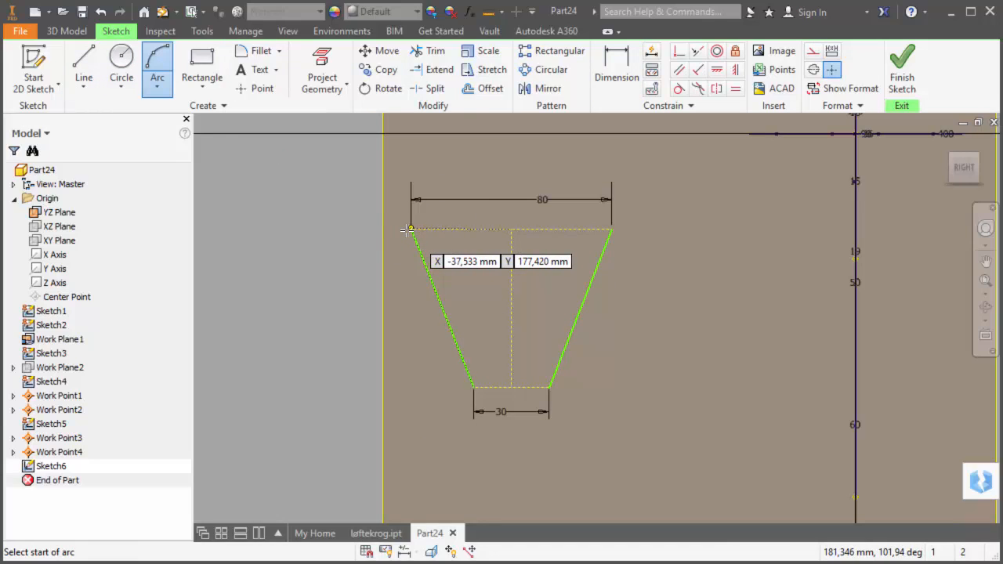
click(411, 229)
click(612, 229)
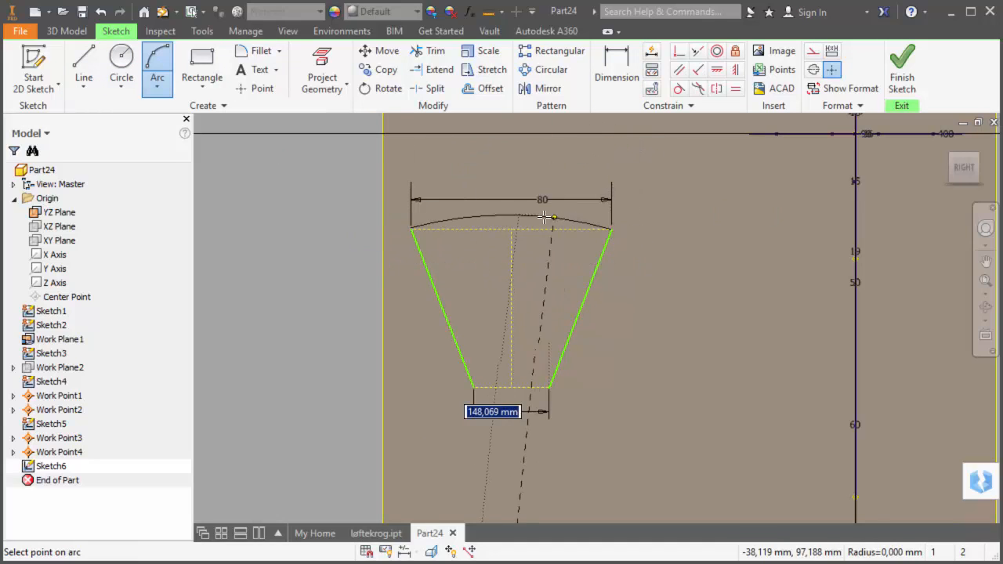
click(511, 216)
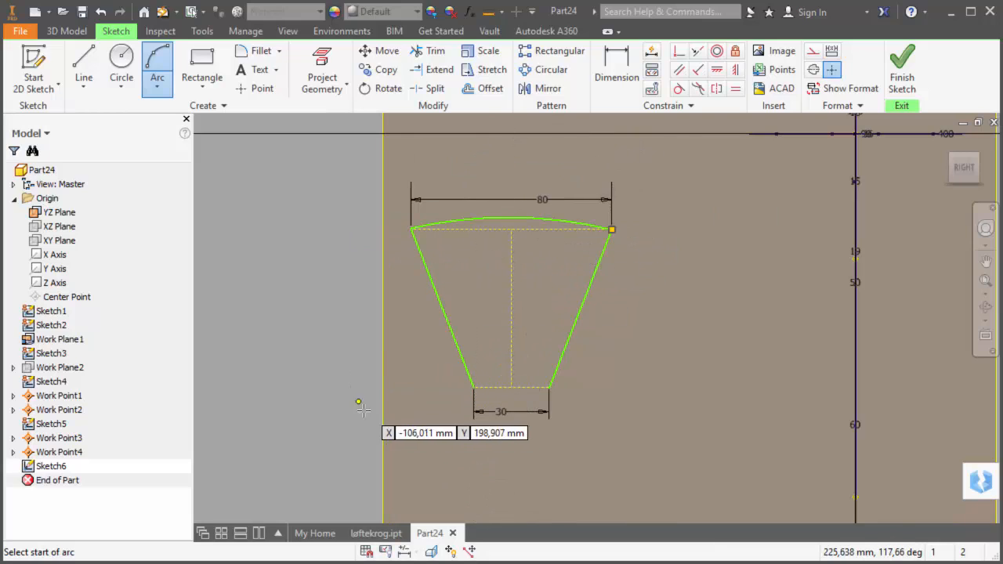
click(474, 387)
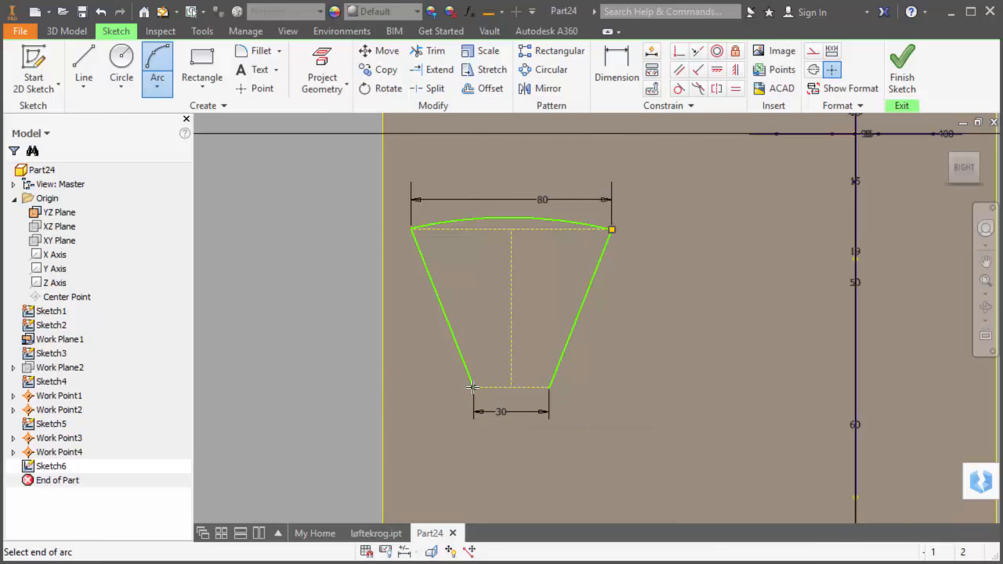
click(549, 387)
click(511, 397)
click(514, 398)
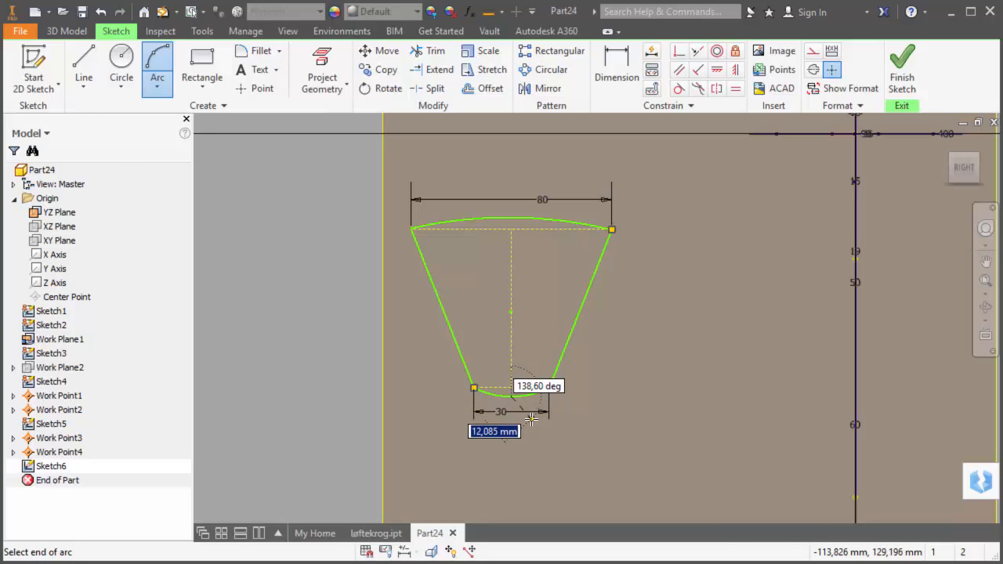
key(Escape)
Step: Dimension the short-side arc's radius to 200 mm and the wide-side arc's radius to 400 mm
key(d)
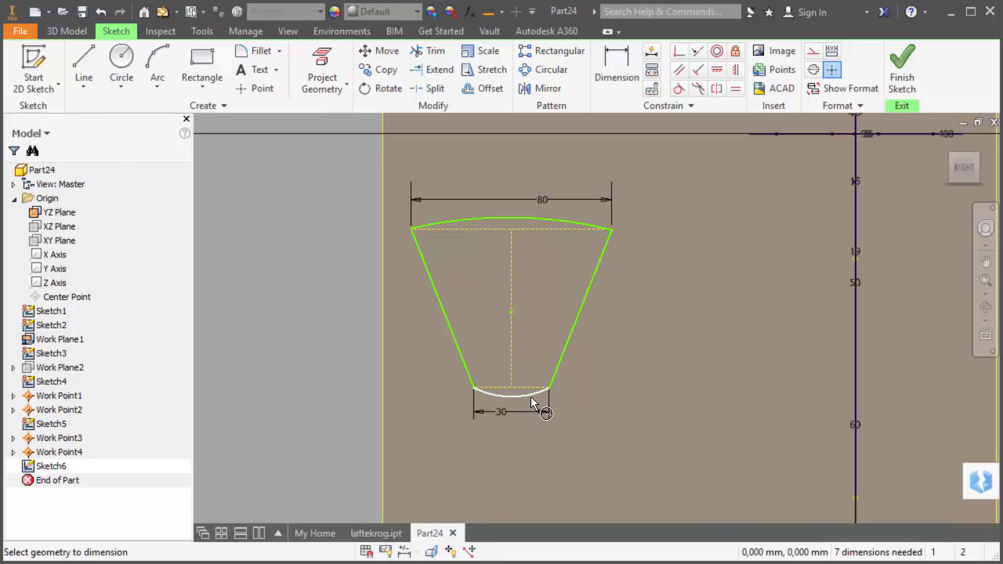
click(530, 395)
click(575, 421)
text(400)
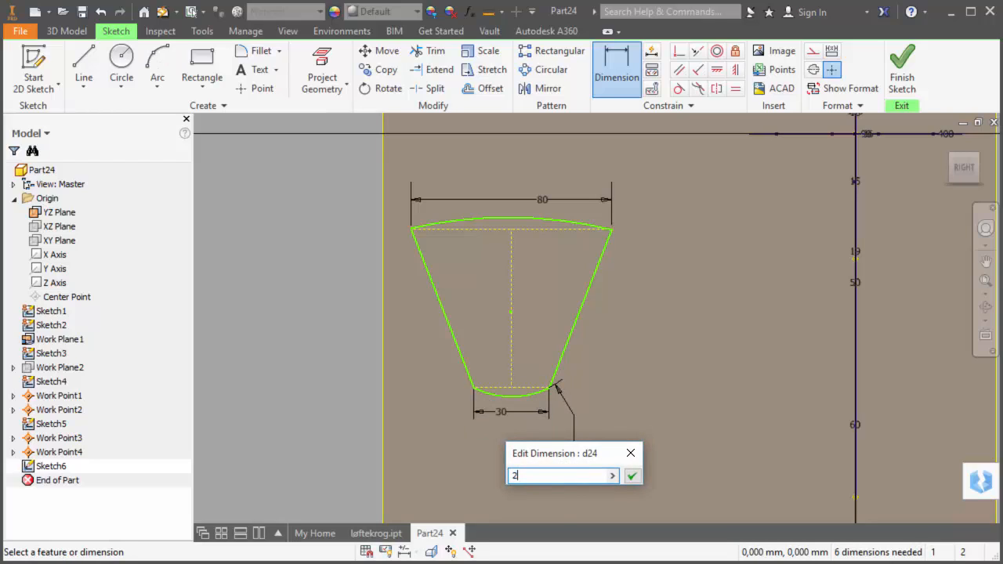
key(Return)
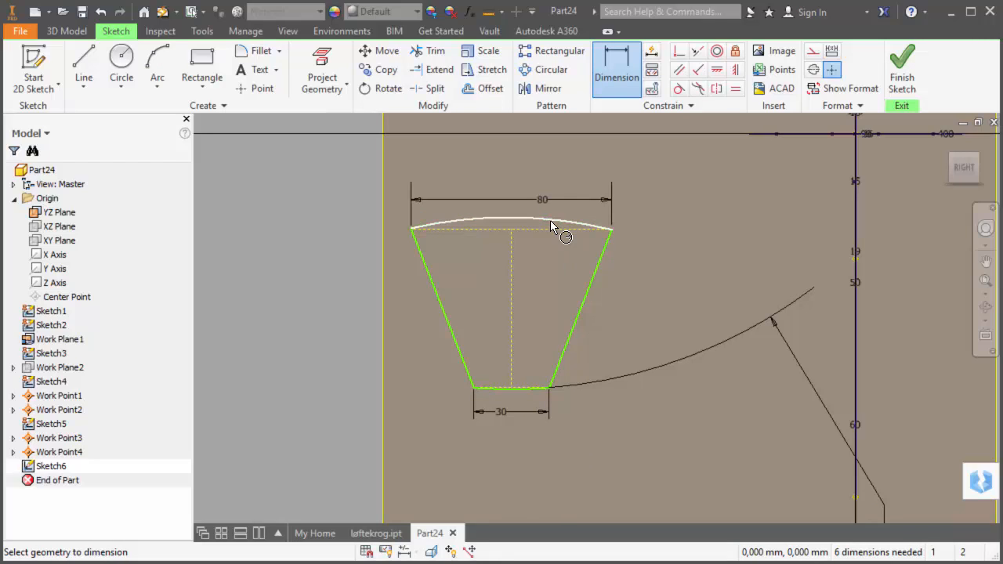
click(551, 226)
click(555, 190)
text(4)
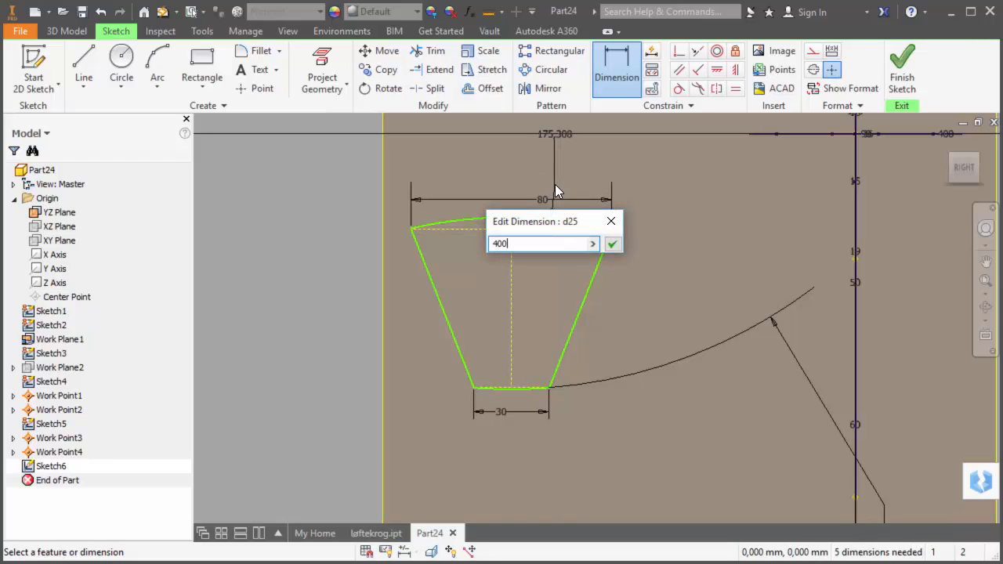
text(00)
key(Return)
Step: Make the loose end of the 400 mm arc coincident with the trapezoid's open wide-side corner
scroll(455, 306, down, 5)
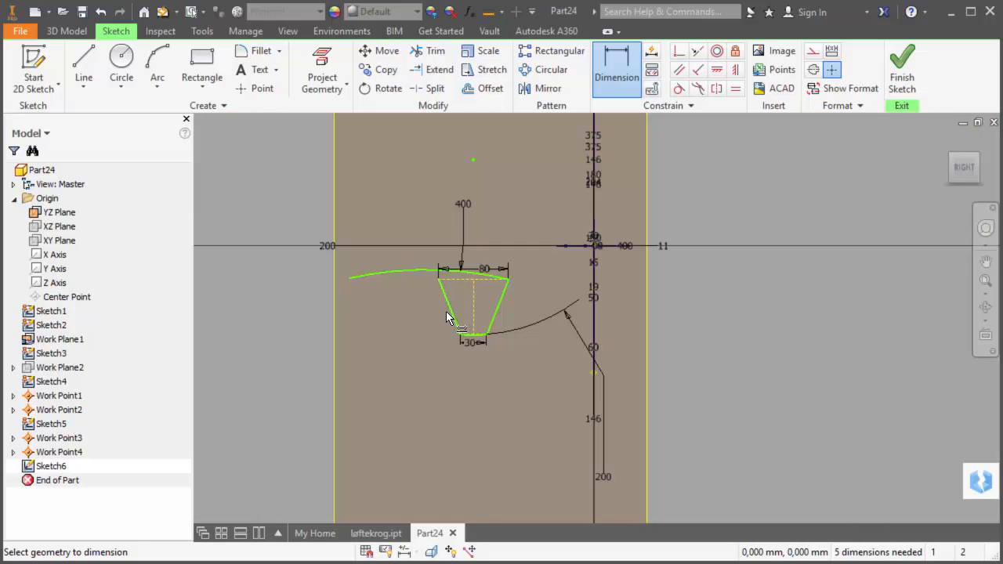
click(679, 52)
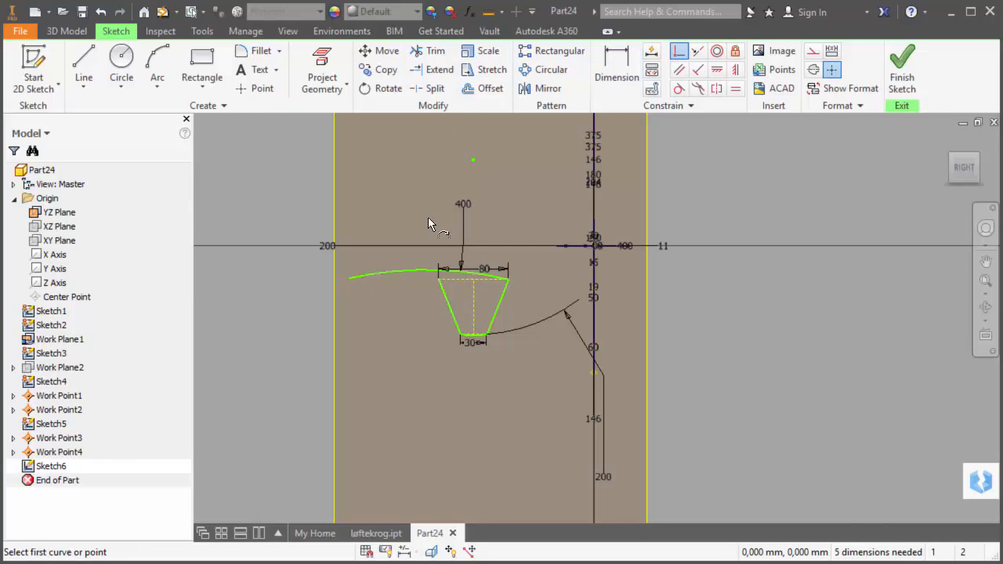
click(348, 278)
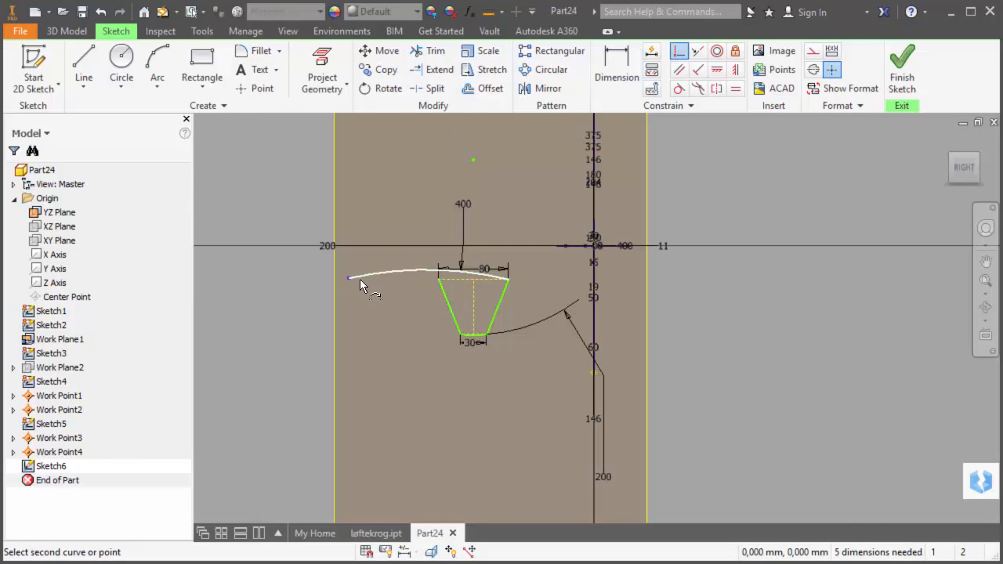
click(437, 281)
scroll(459, 294, up, 3)
scroll(429, 198, up, 3)
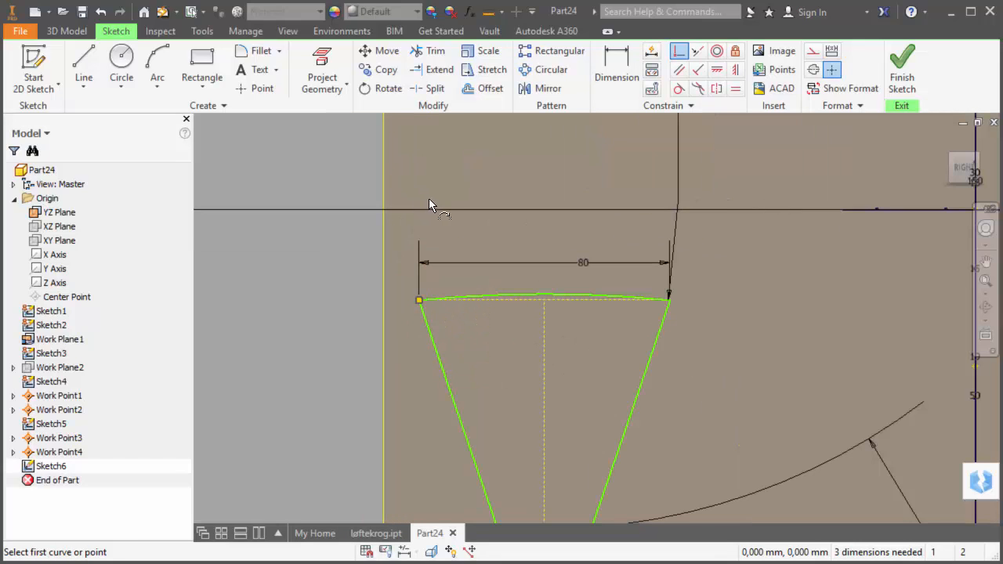
scroll(454, 258, down, 3)
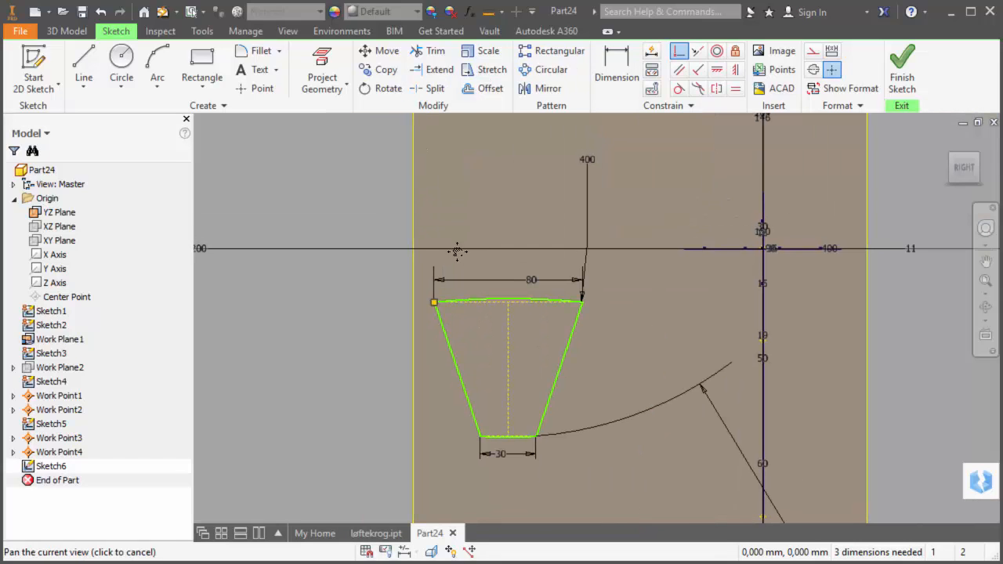
Step: Fillet both wide-side corners between the slanted sides and the 400 mm arc with an 11 mm radius
click(239, 57)
scroll(374, 261, up, 3)
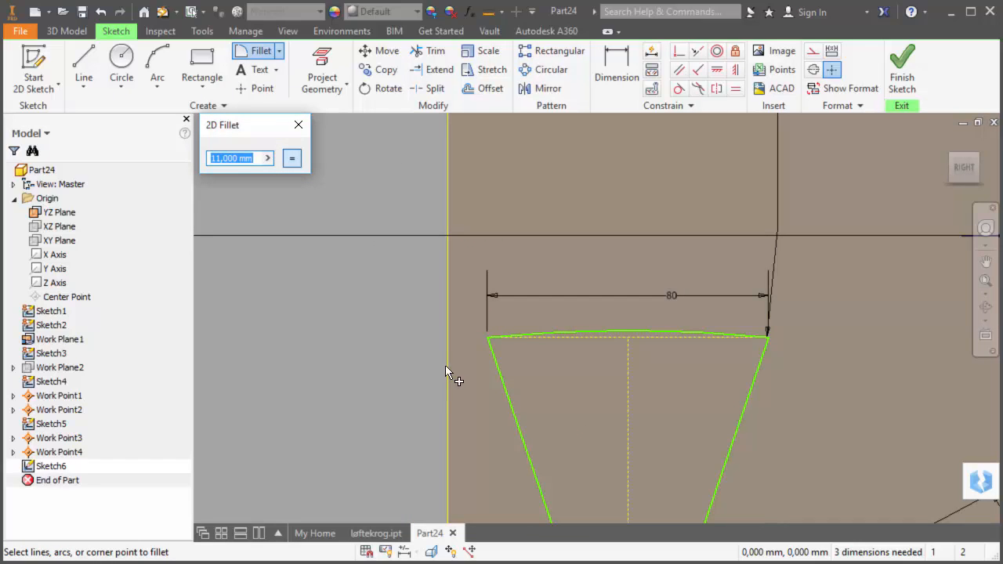
click(508, 390)
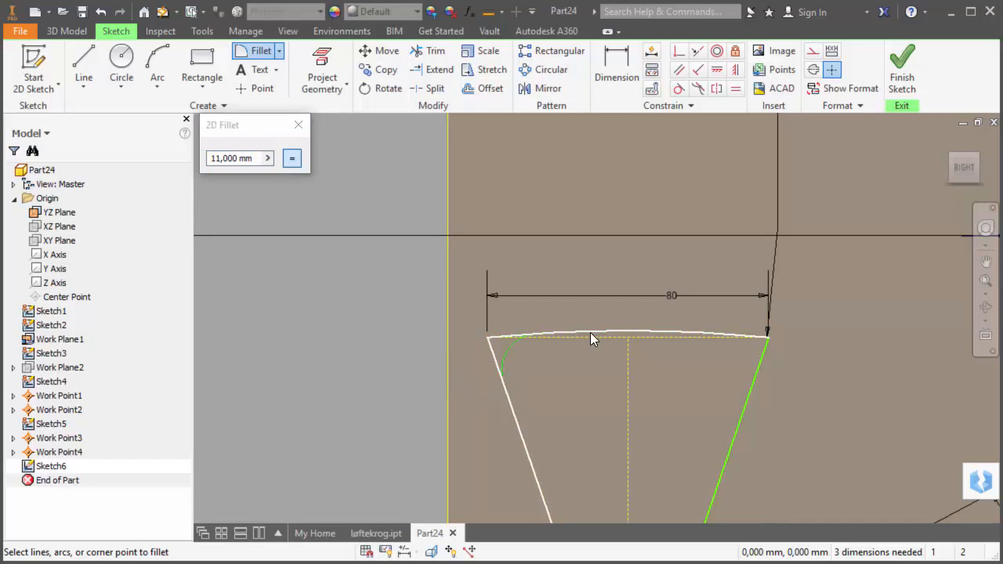
click(613, 329)
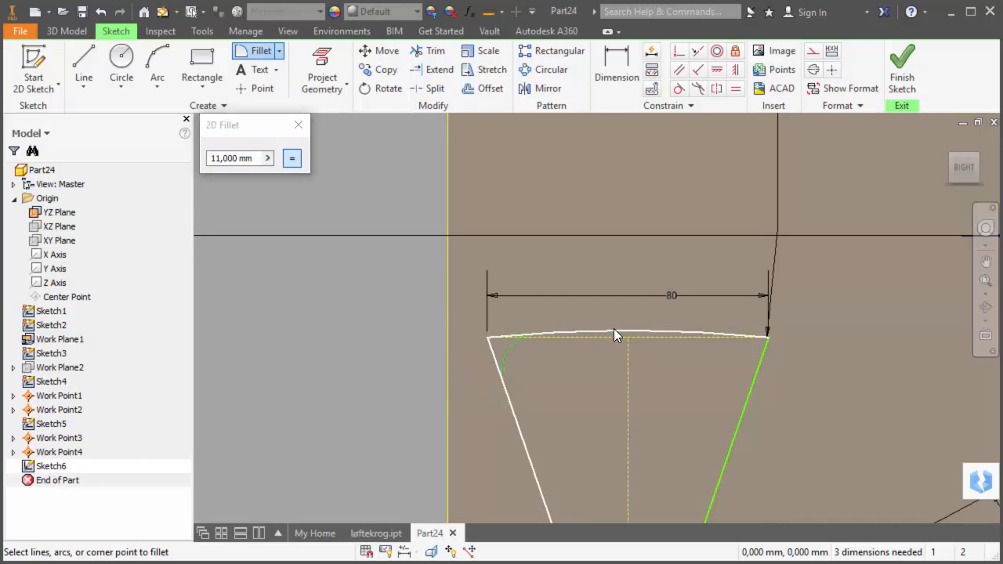
click(745, 403)
click(686, 329)
scroll(689, 374, down, 3)
middle_drag(690, 375, 679, 320)
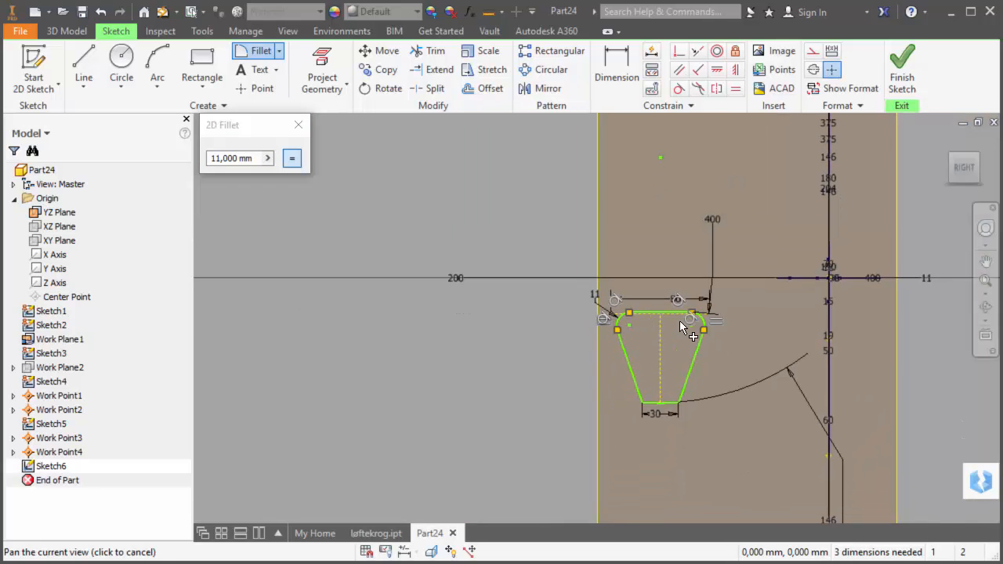
Step: Fillet both short-side corners between the slanted sides and the 200 mm arc with an 11 mm radius
scroll(686, 350, up, 4)
click(698, 421)
middle_drag(674, 420, 645, 304)
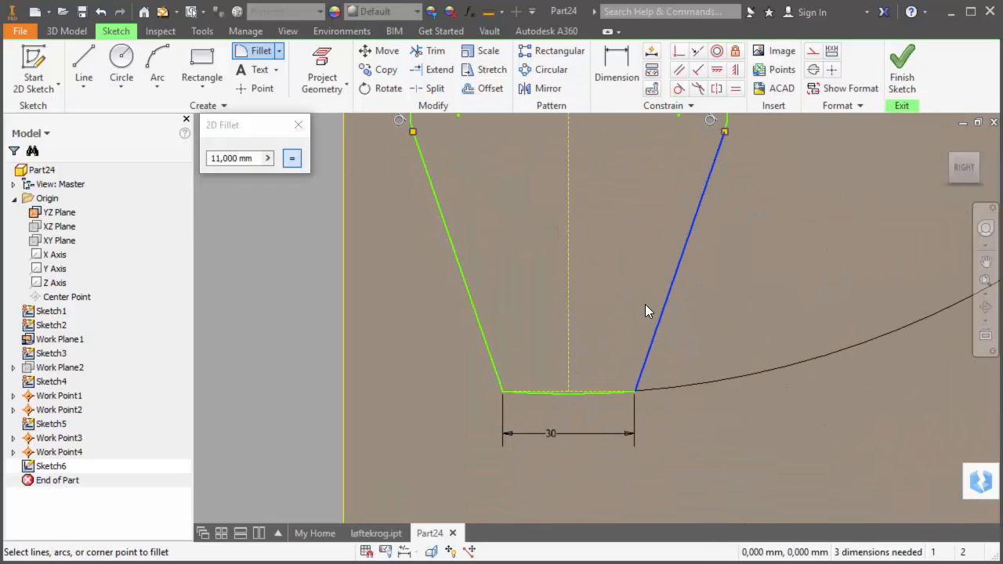
click(585, 392)
click(578, 394)
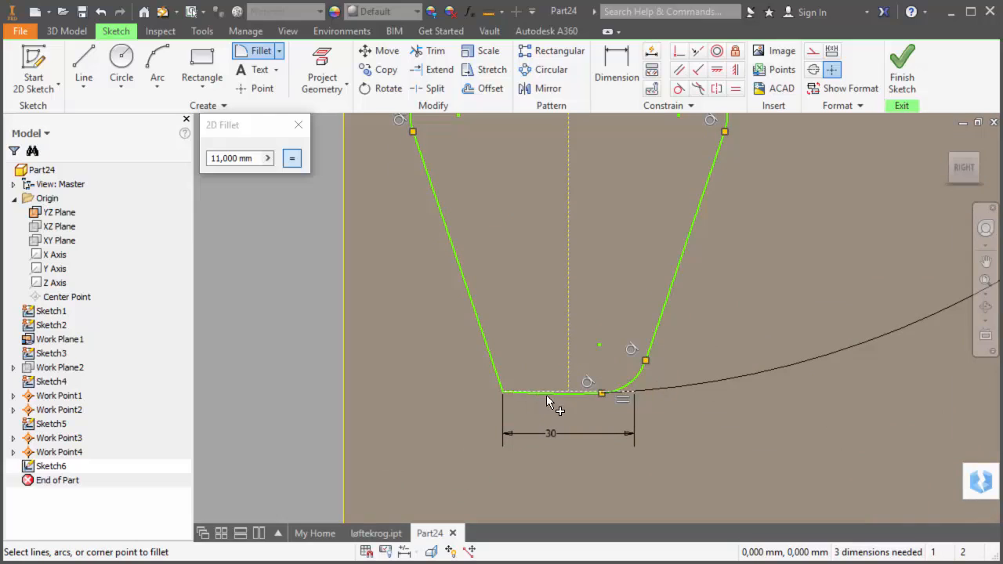
click(487, 355)
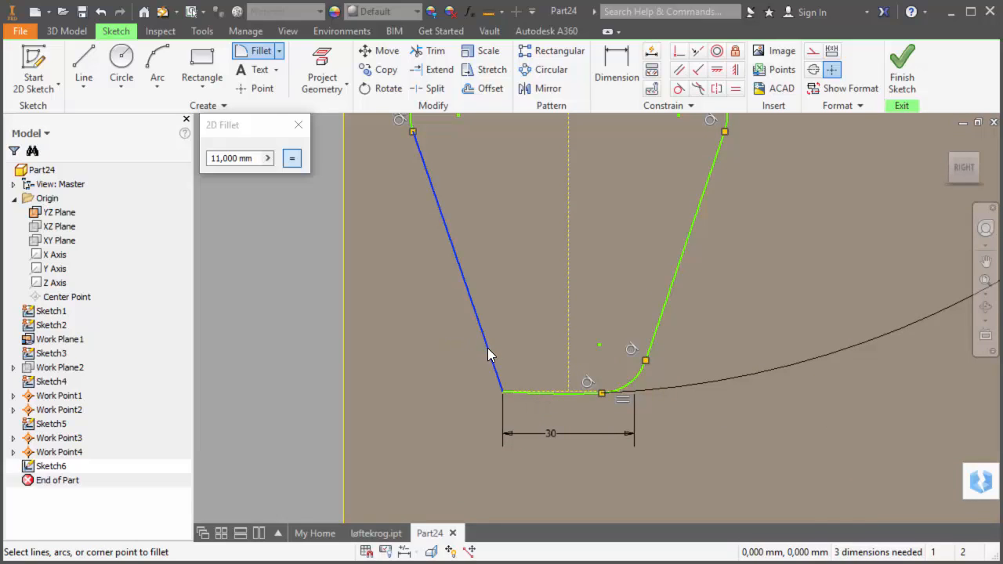
click(565, 396)
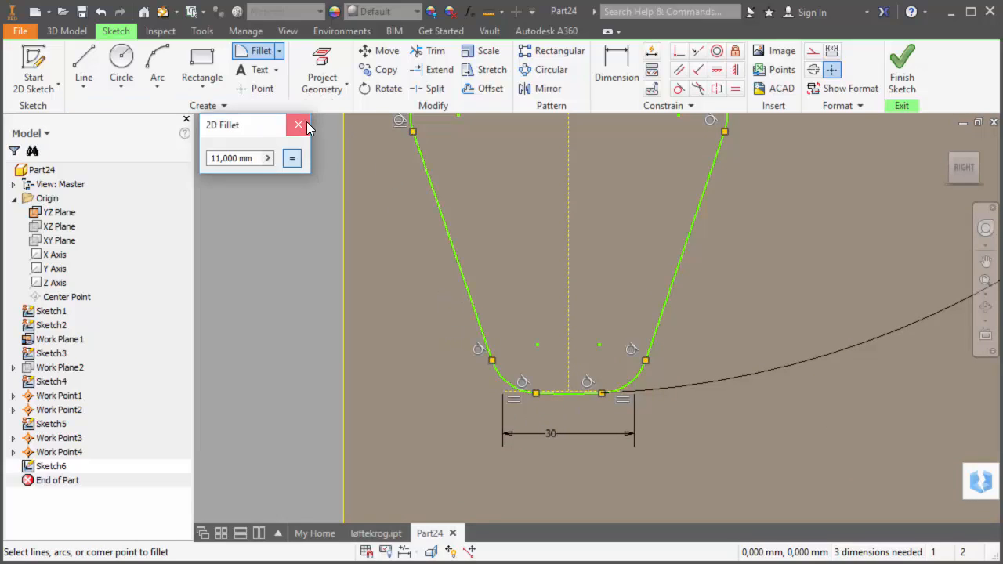
Step: Project the inner curve's work point into the sketch and make the midpoint of the wide-side 400 mm arc coincident with it
click(322, 77)
mouse_move(427, 462)
shift+middle_down()
mouse_move(479, 535)
mouse_move(528, 397)
shift+middle_up()
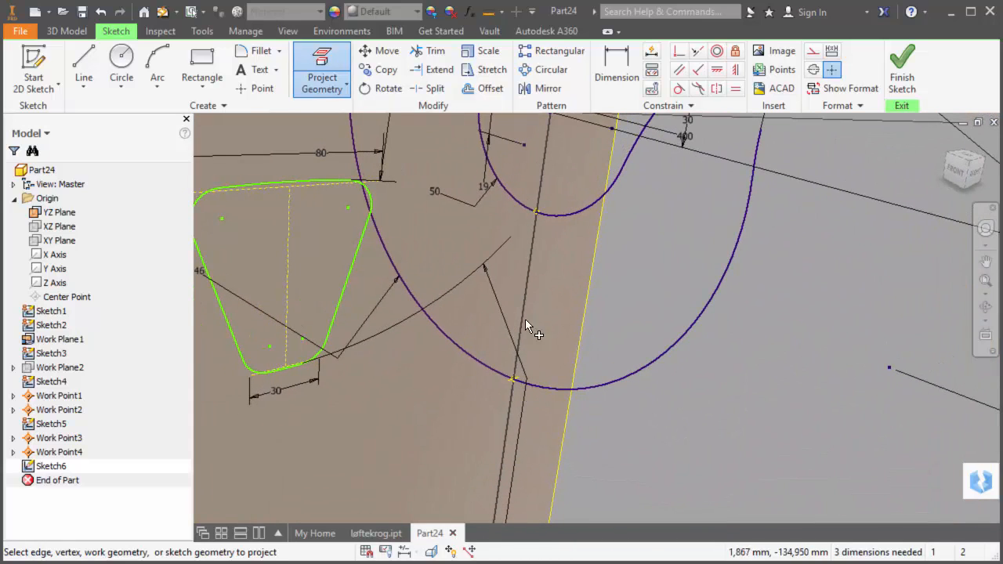
click(537, 214)
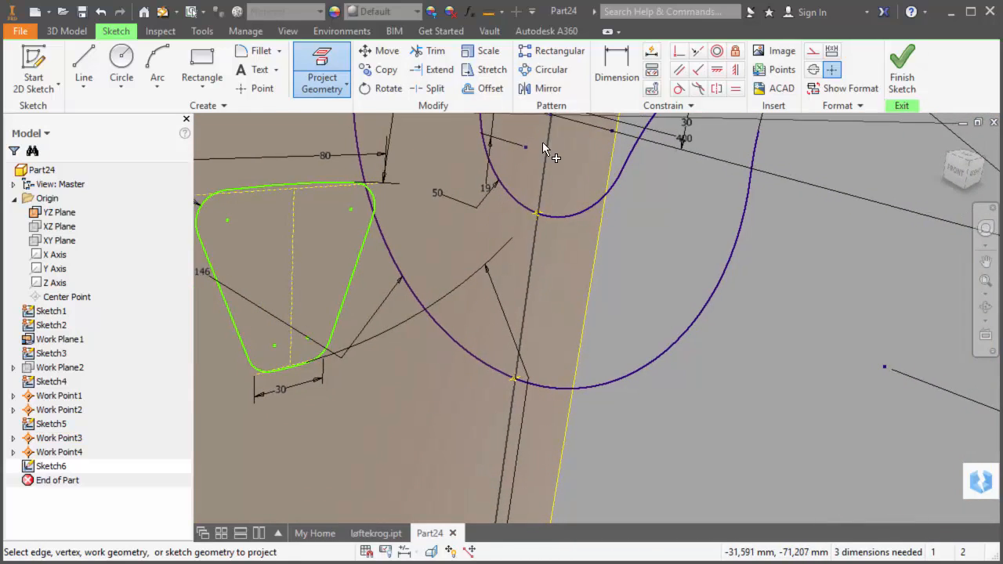
click(678, 51)
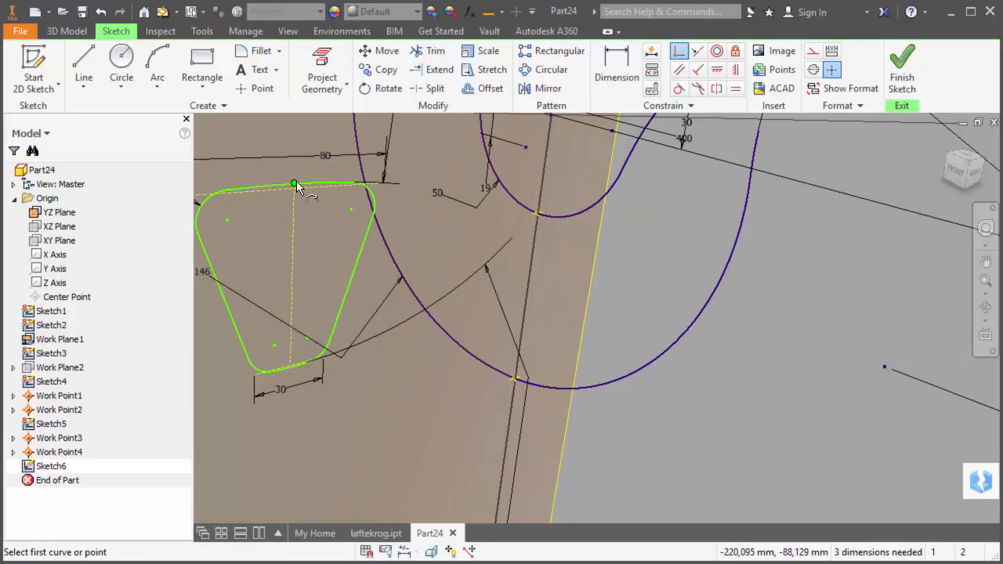
click(295, 182)
click(537, 215)
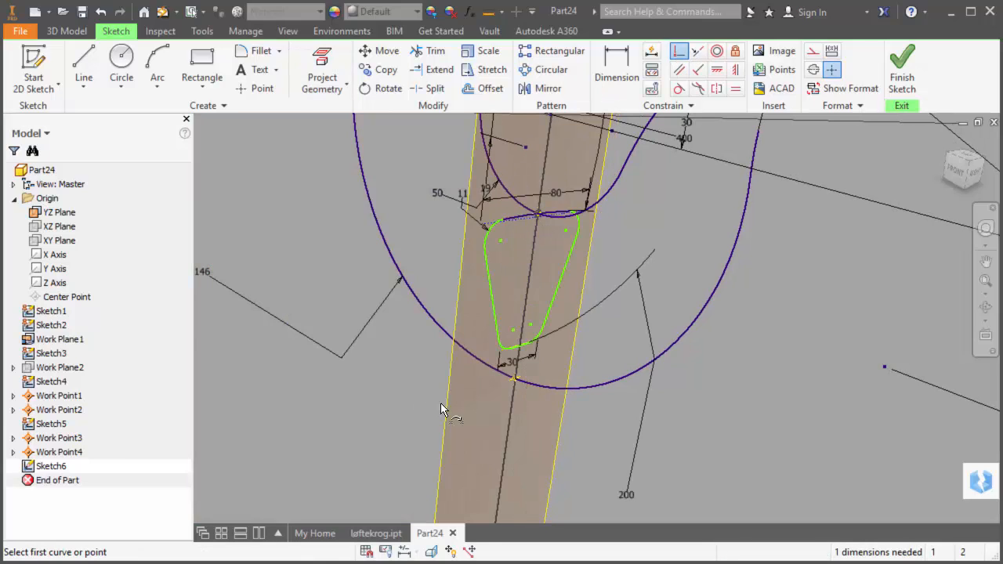
Step: Make the midpoint of the short-side 200 mm arc coincident with the projected work point on the outer curve
scroll(515, 374, up, 3)
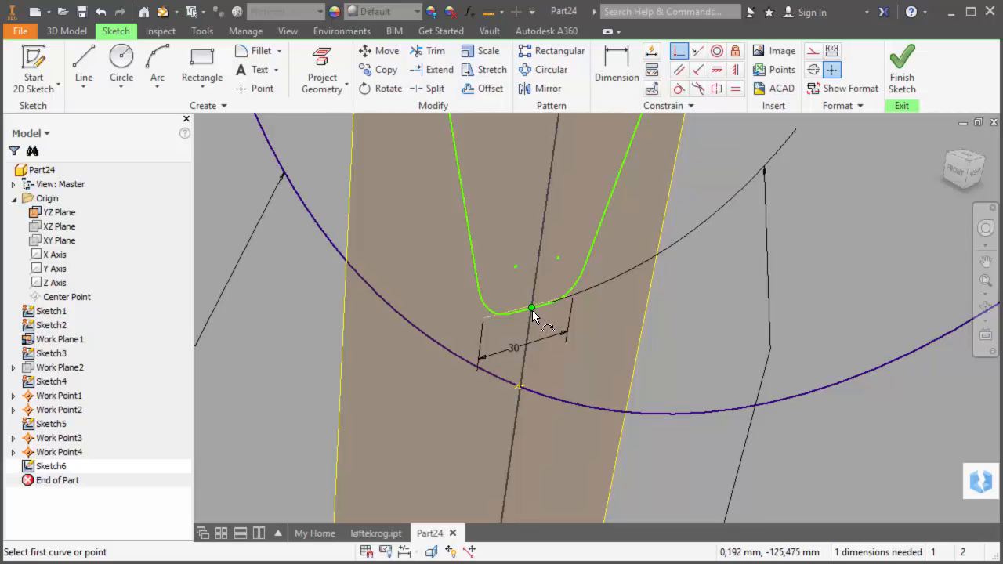
click(532, 309)
click(517, 386)
scroll(515, 395, down, 5)
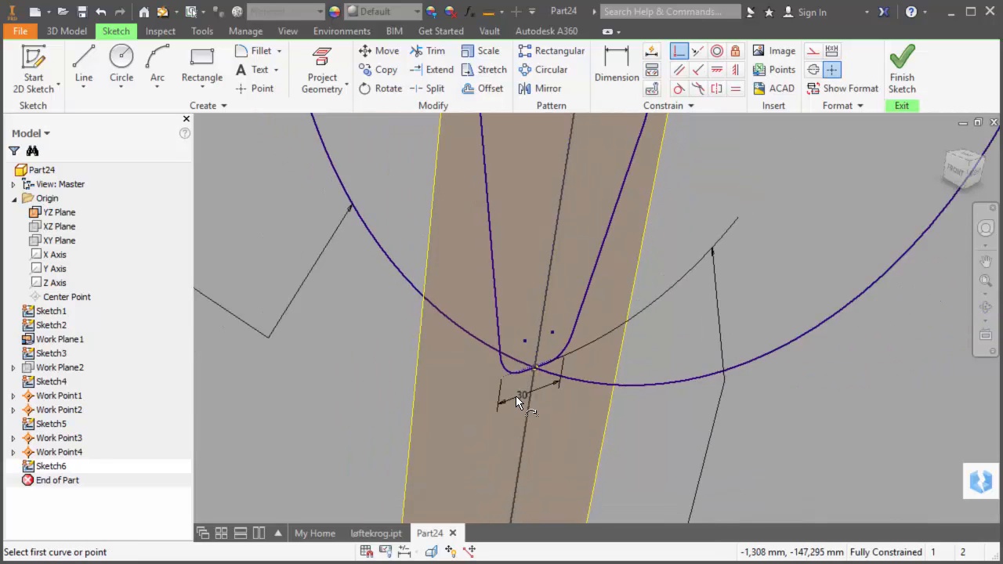
Step: Finish the profile sketch and hide the YZ Plane
click(902, 58)
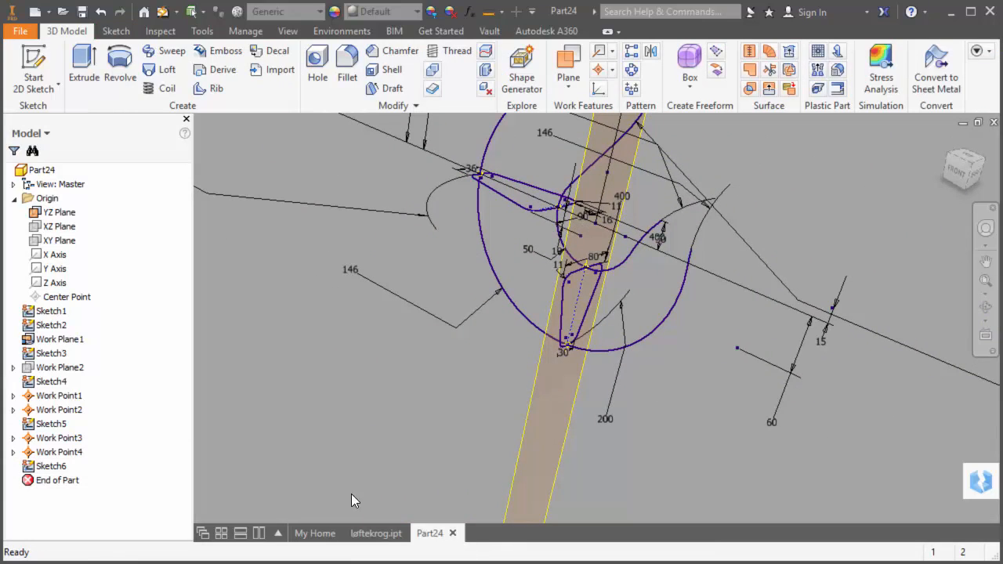
right_click(524, 450)
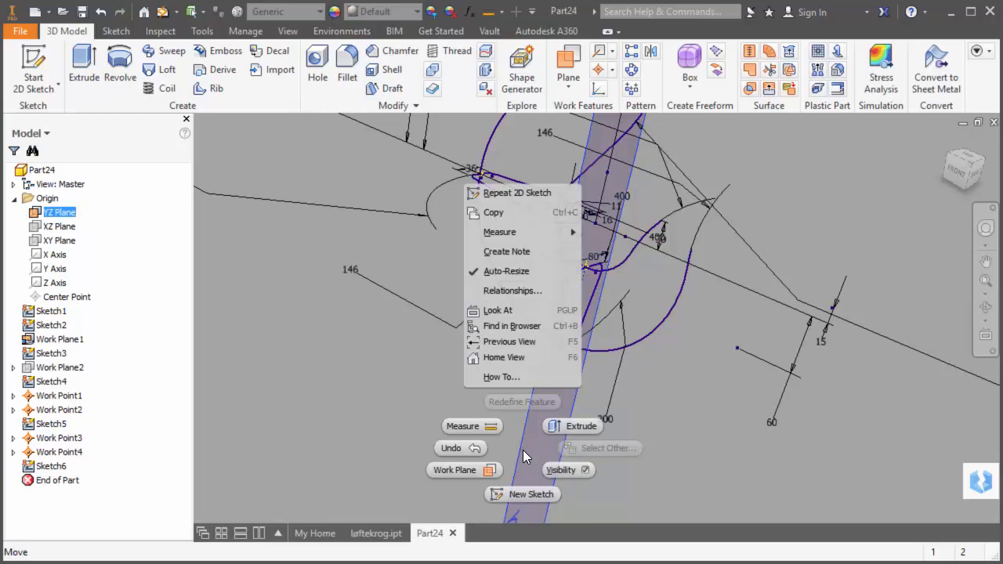
click(560, 472)
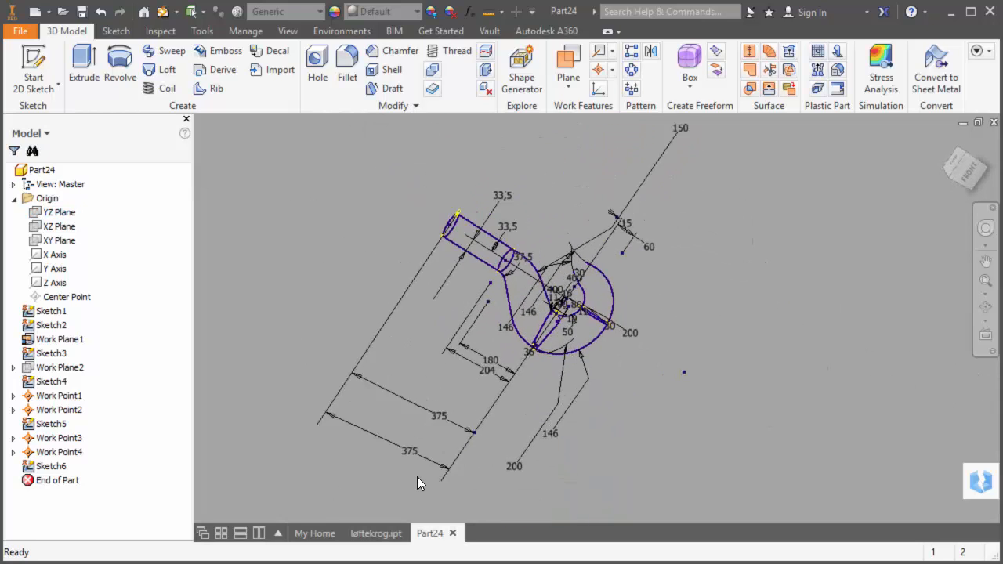
Step: Start a solid loft with the two shank circles and the two rounded trapezoids, Sketch3 to Sketch6, as sections in order
click(162, 69)
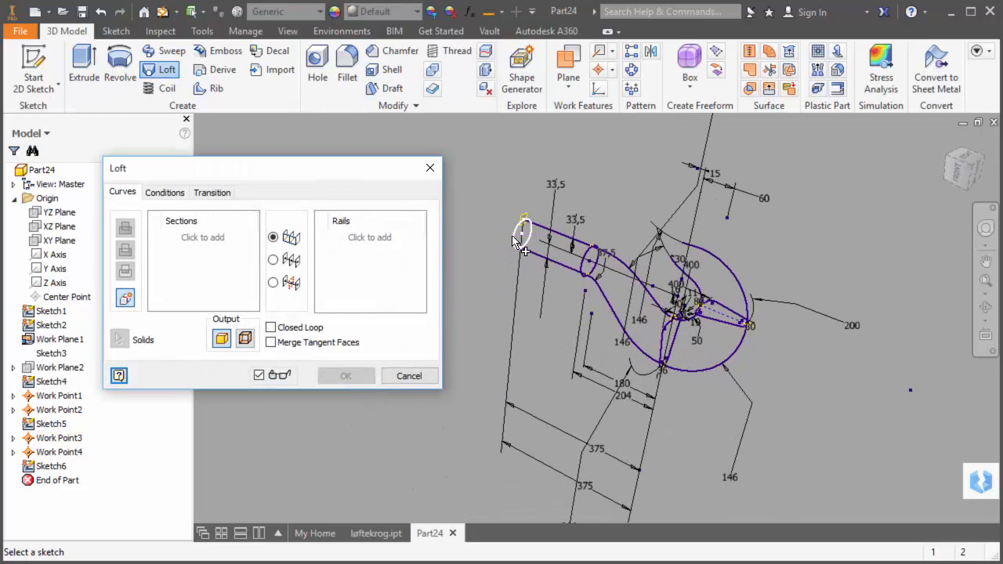
click(521, 235)
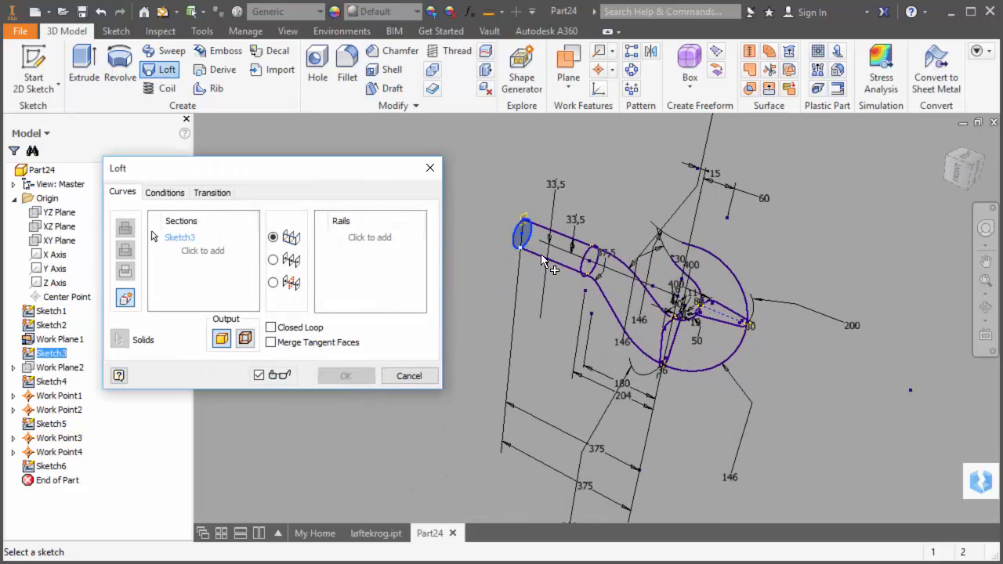
click(586, 270)
click(688, 354)
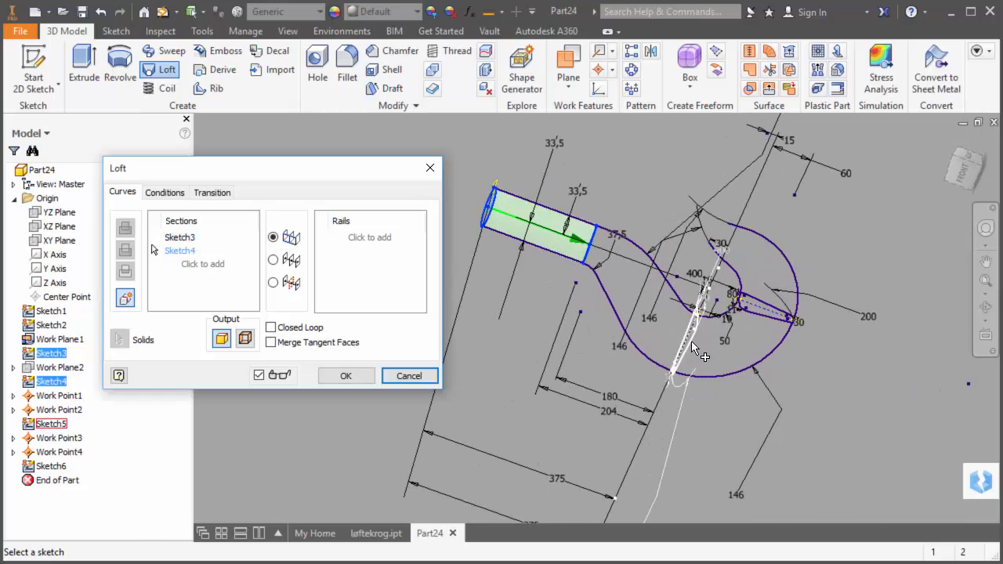
click(764, 309)
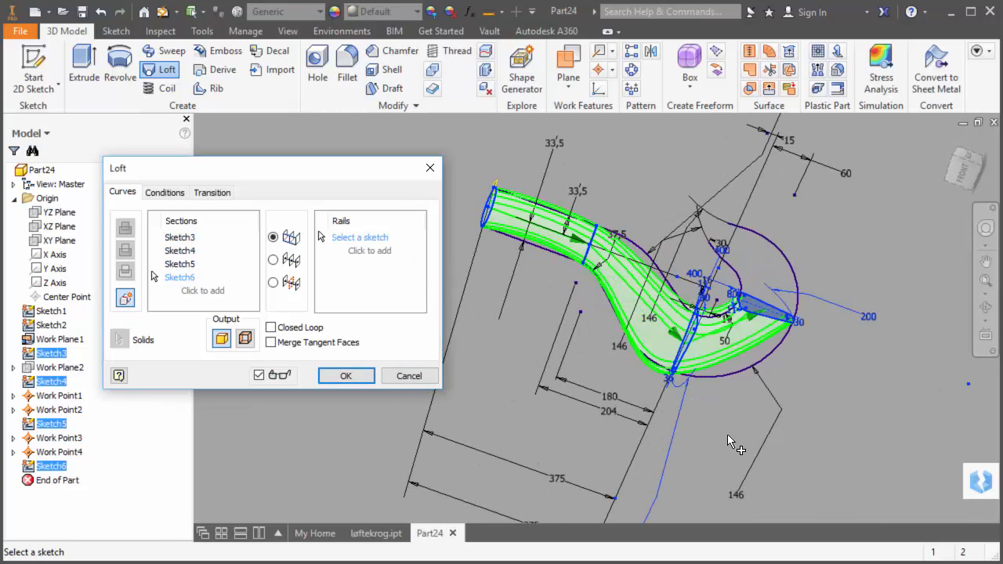
Step: Add the outer curve Sketch2 and the inner curve Sketch1 as rails of the loft
click(743, 372)
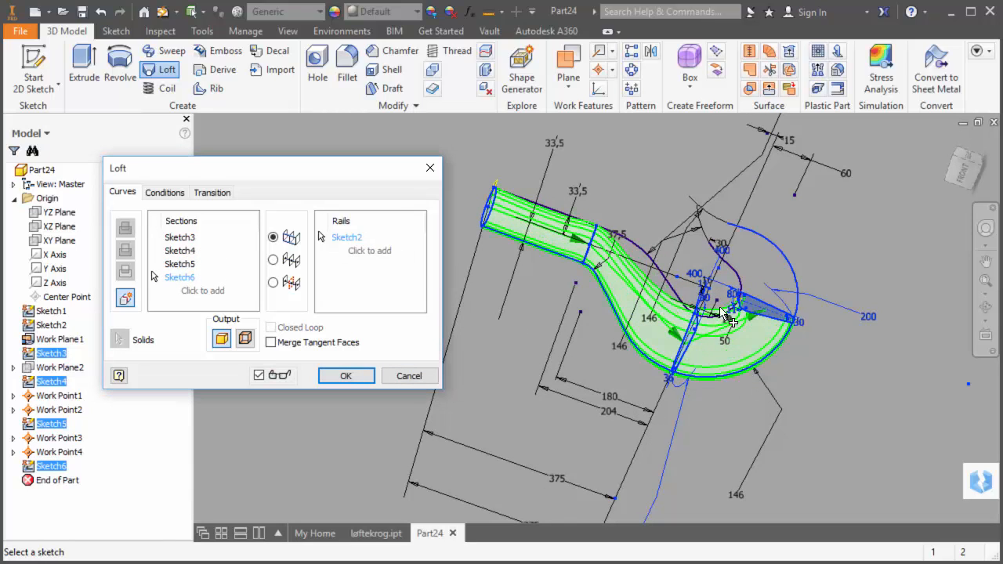
click(674, 293)
scroll(674, 294, up, 5)
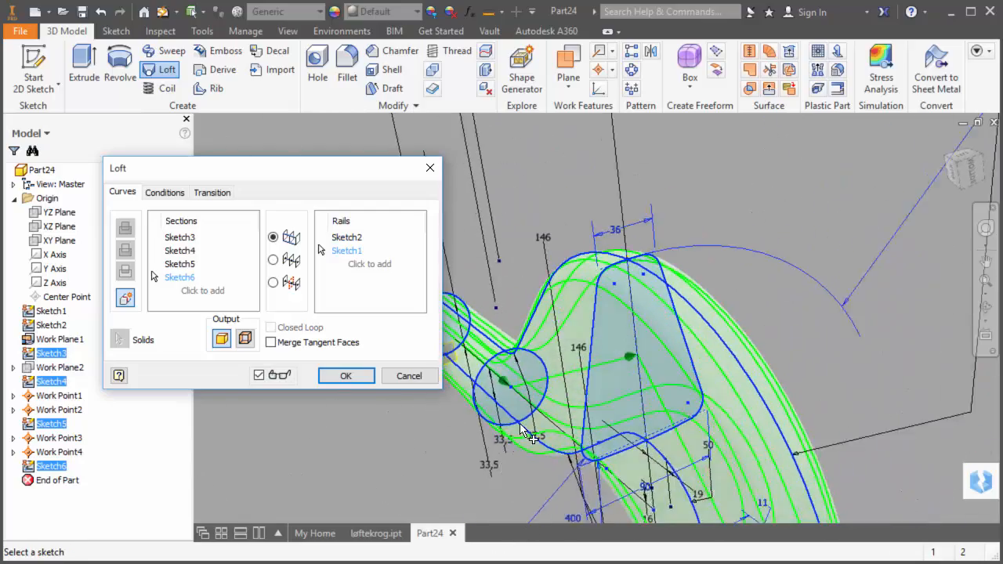
shift+middle_drag(668, 281, 617, 271)
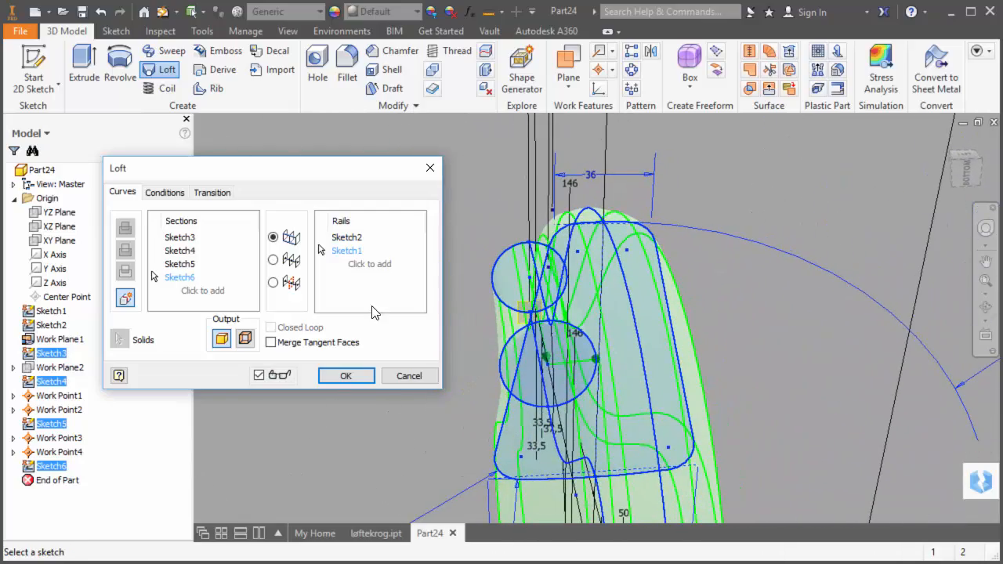
Step: Enable Merge Tangent Faces and create the lofted hook body
click(274, 346)
shift+middle_drag(290, 454, 391, 478)
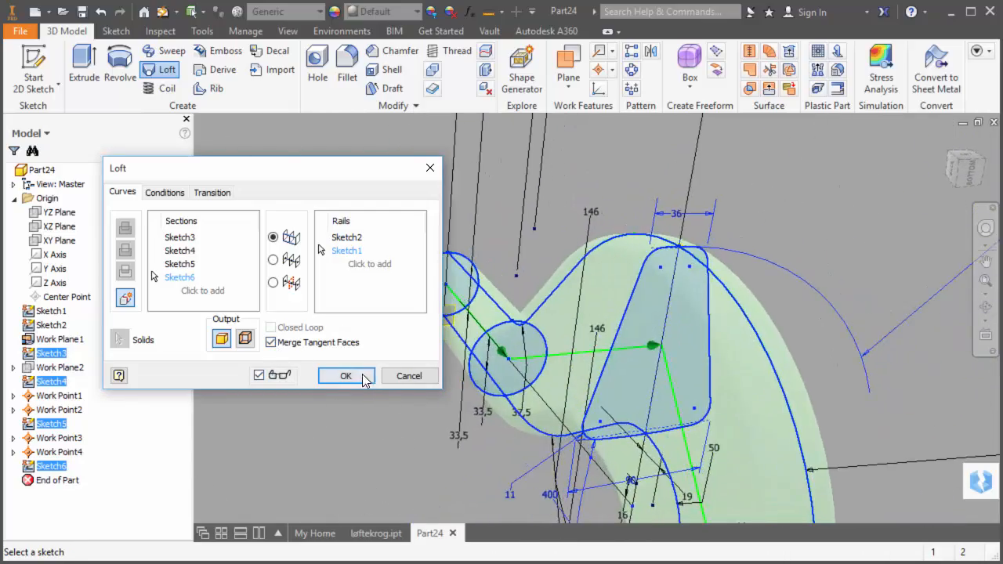
click(354, 379)
shift+middle_drag(372, 412, 321, 443)
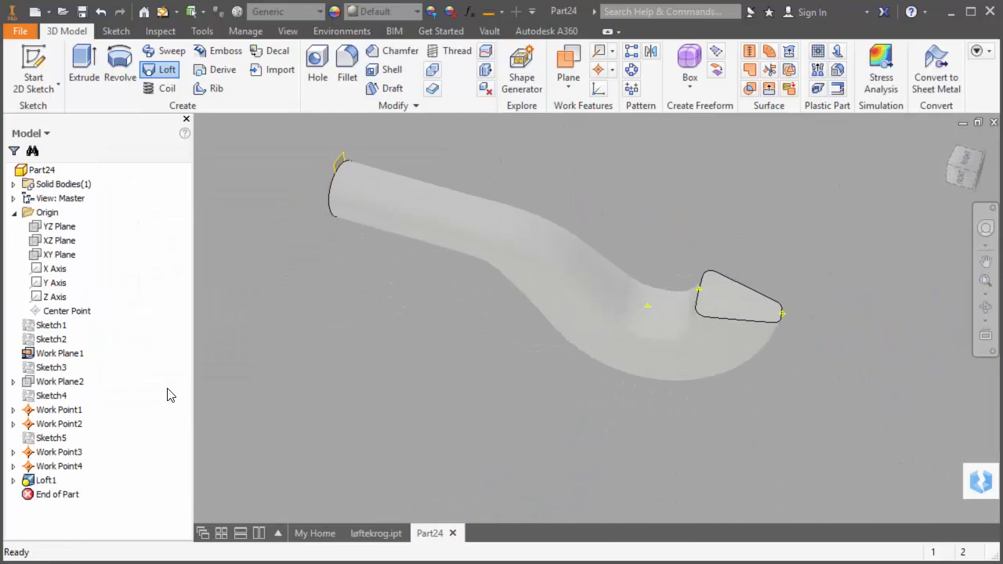
Step: Make the outline curve sketches Sketch1 and Sketch2 visible again
click(49, 324)
ctrl+click(49, 338)
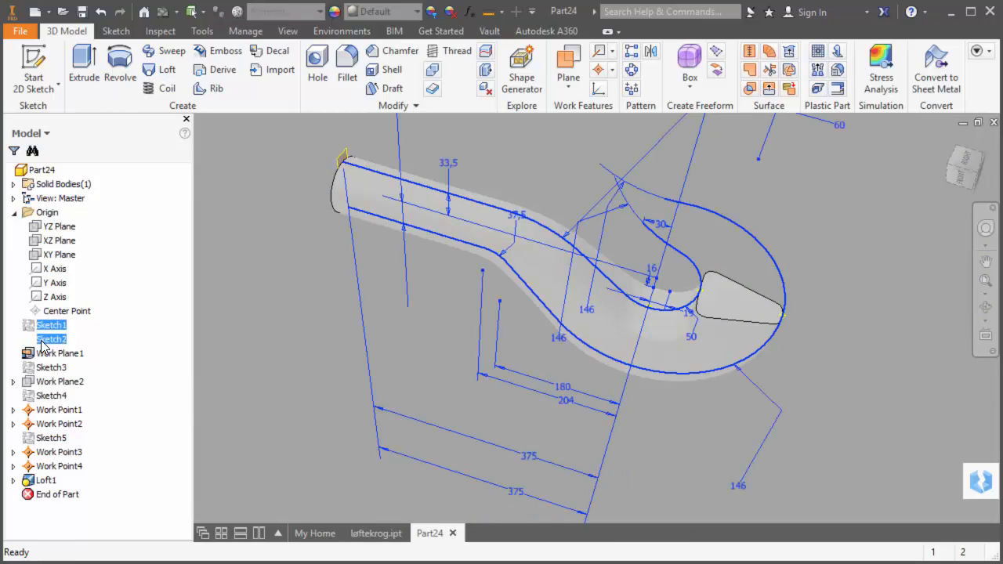
right_click(42, 340)
click(75, 421)
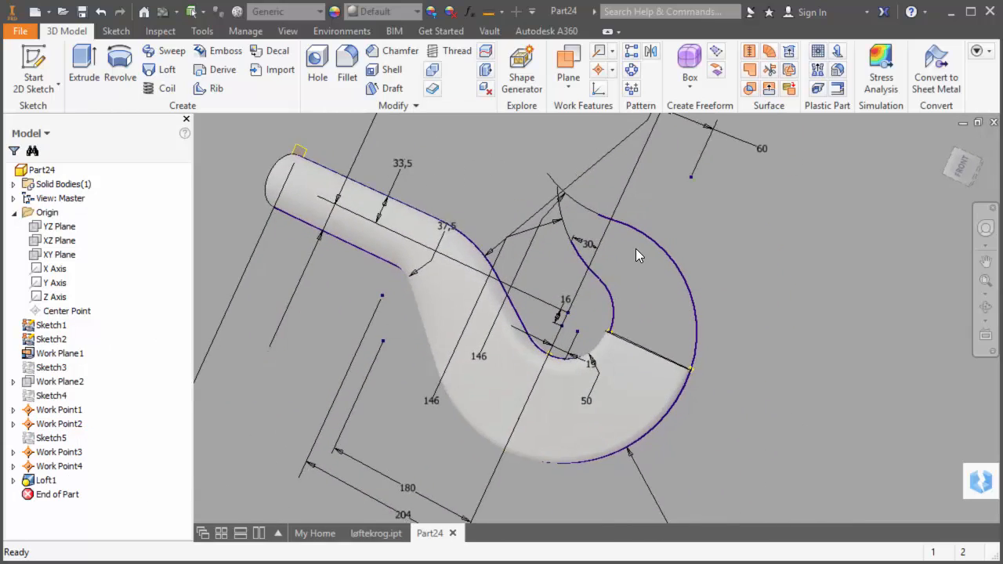
Step: Start a new 2D sketch on the XY Plane
click(60, 255)
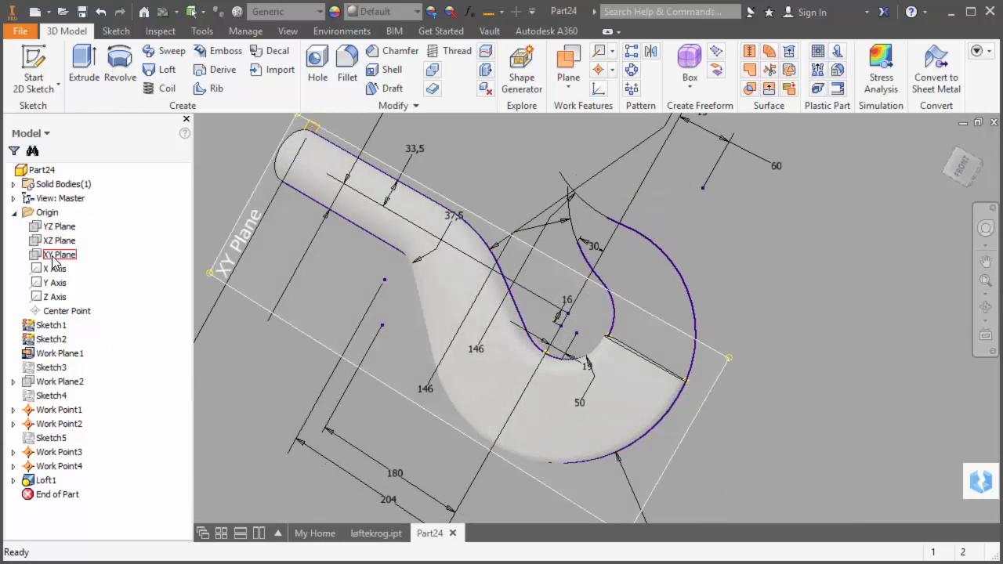
click(474, 302)
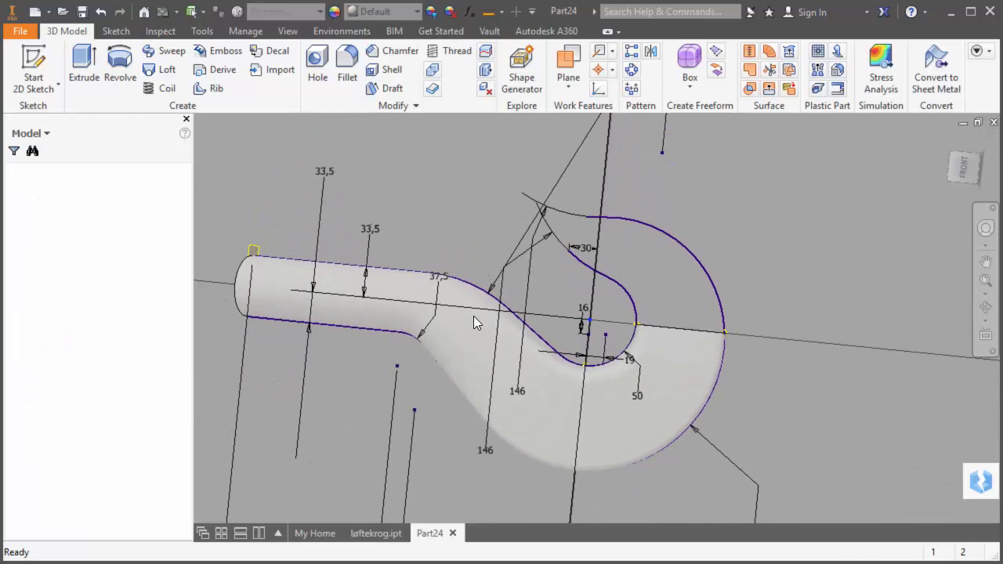
click(815, 58)
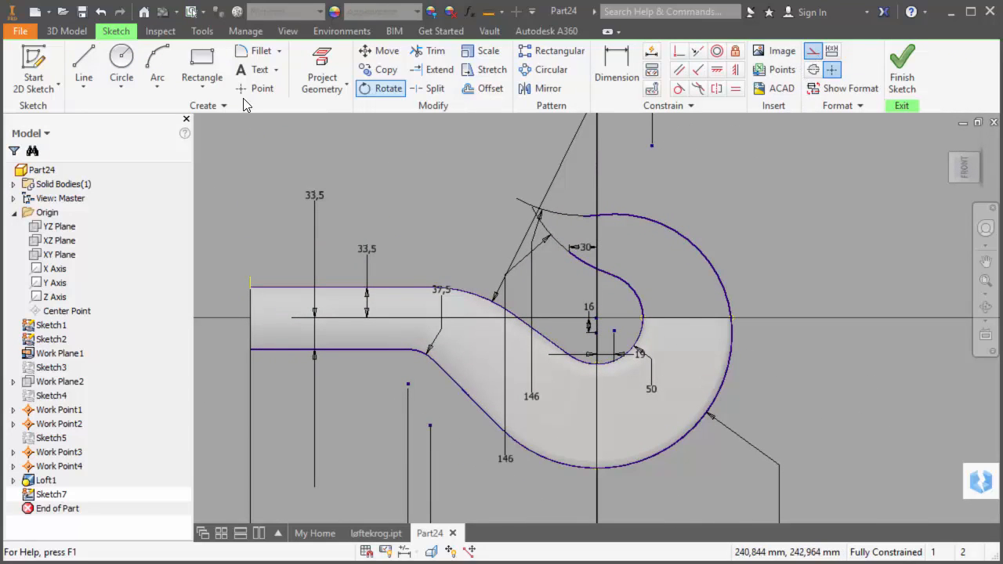
Step: Project the endpoints of the inner and outer hook curves at the open tip into the sketch
click(91, 65)
scroll(489, 225, down, 3)
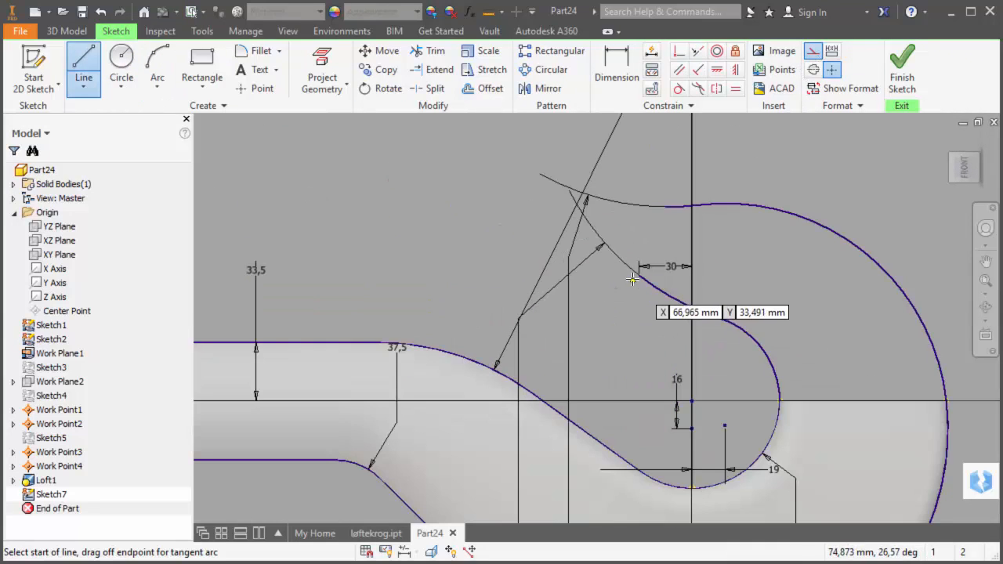
click(322, 69)
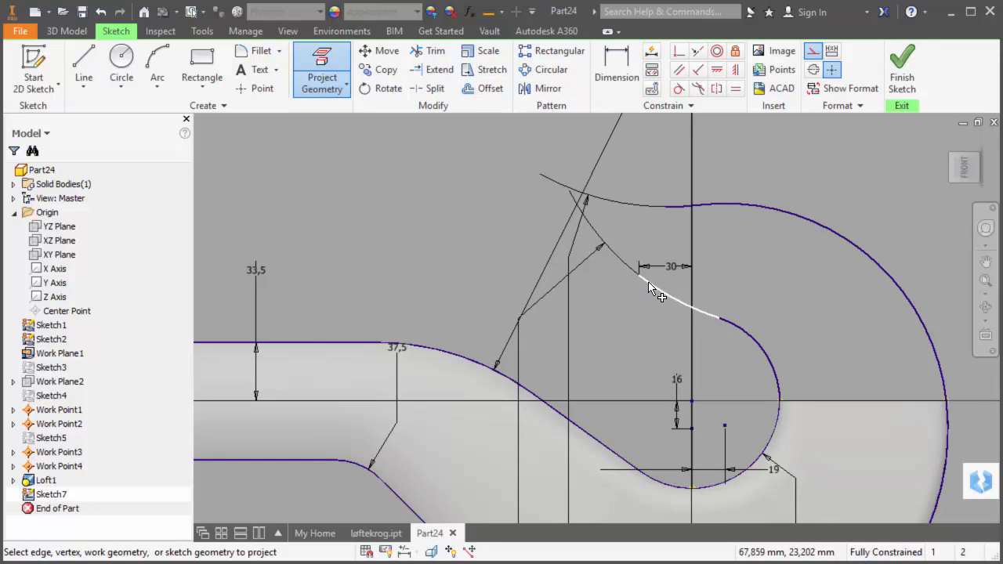
click(638, 277)
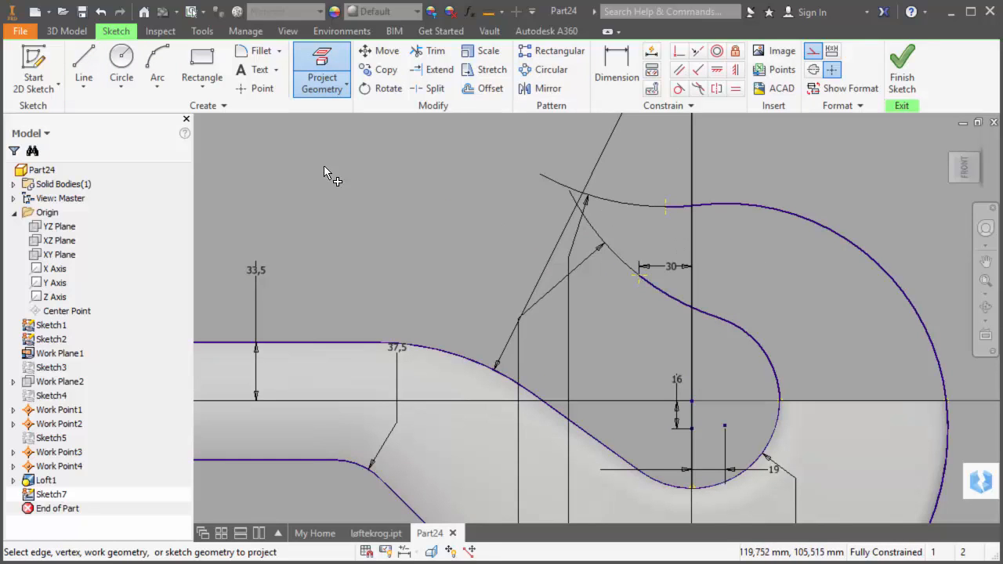
Step: Draw a construction line across the hook's open tip between the two projected endpoints
click(83, 64)
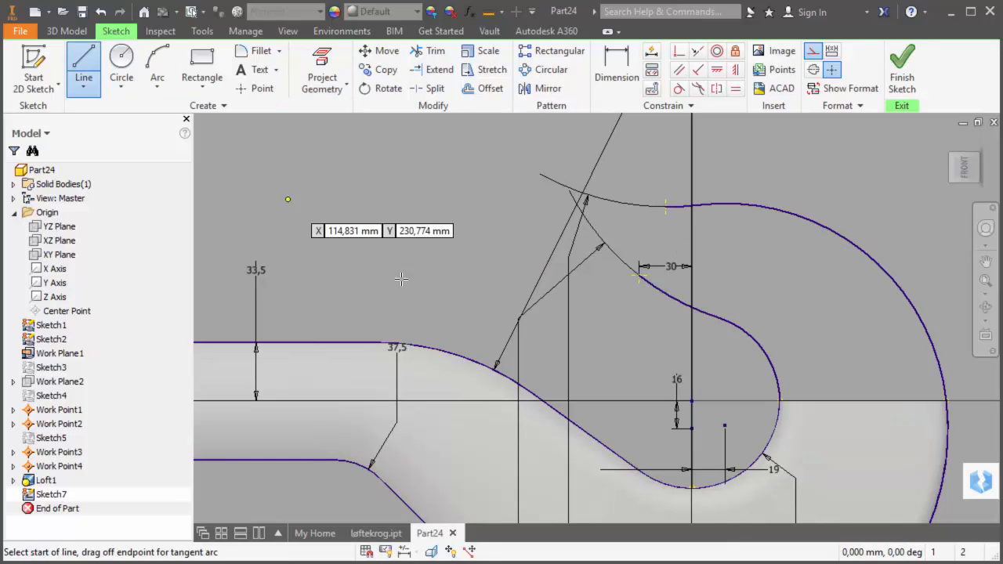
click(640, 274)
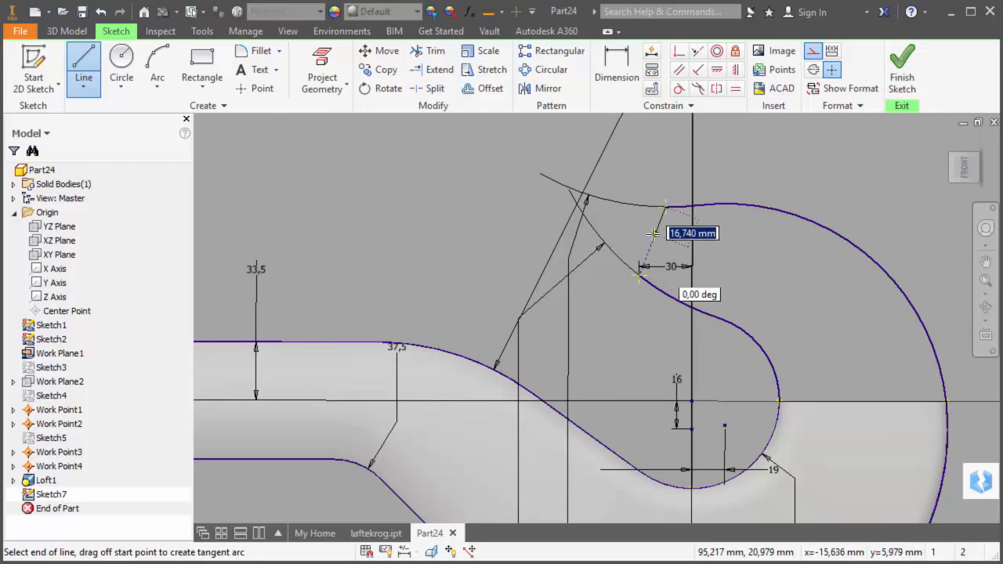
click(664, 206)
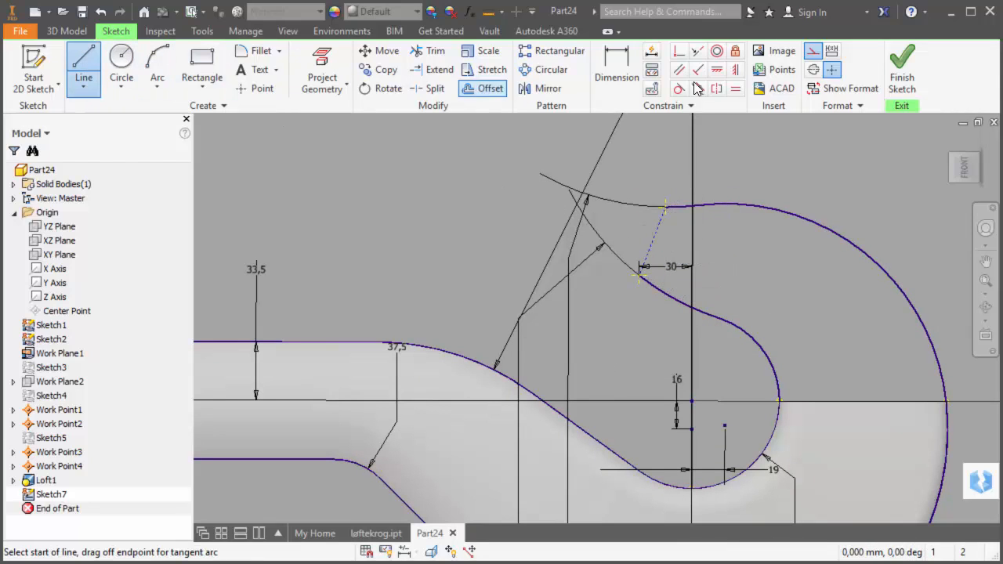
Step: Draw a closed half-tip profile: a line to the construction line's midpoint, a perpendicular line about 13 mm long, and an arc back to the inner endpoint
scroll(761, 204, up, 3)
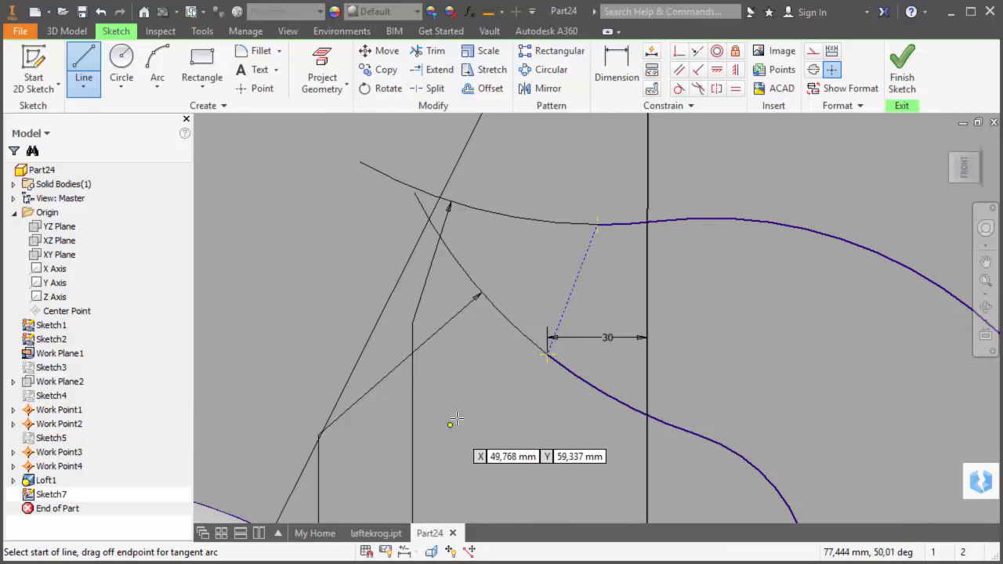
click(547, 355)
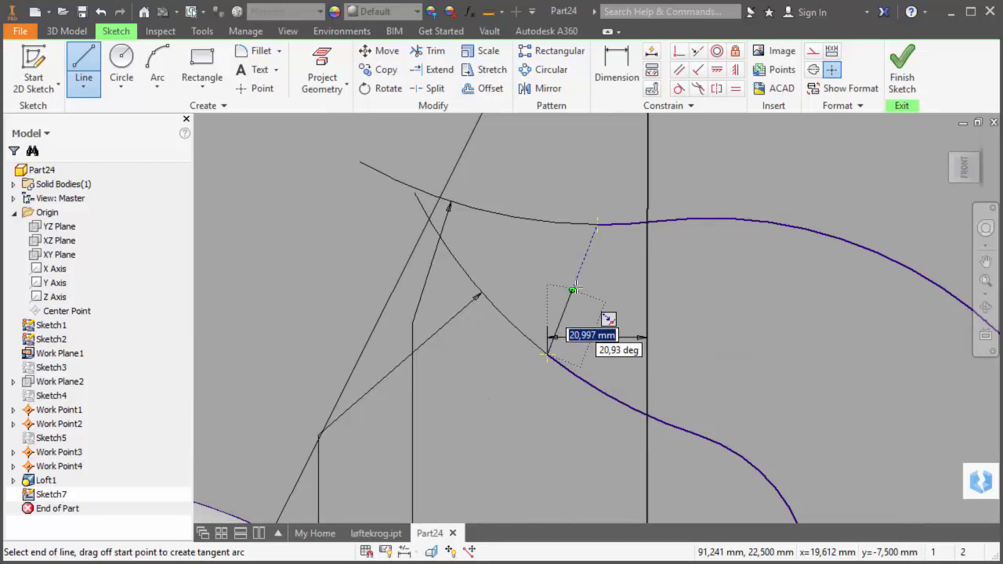
click(573, 290)
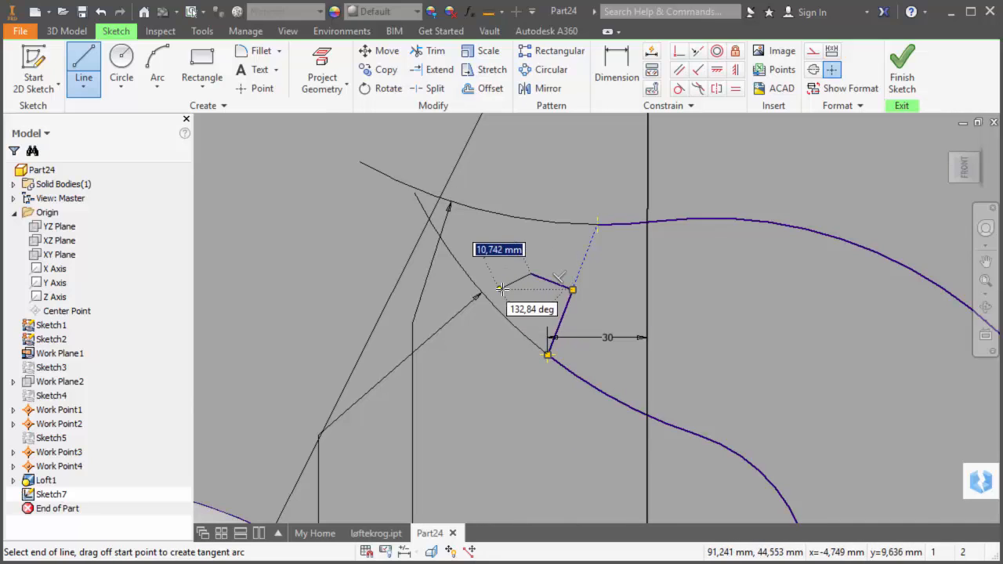
drag(573, 290, 547, 355)
Step: Add an aligned dimension of 20 mm to the perpendicular line of the half-tip profile
key(d)
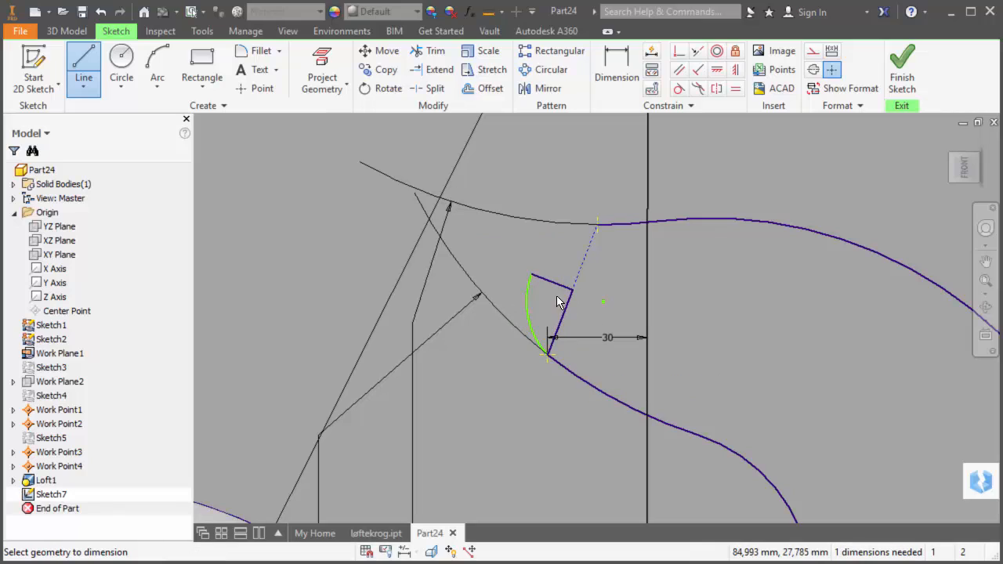
right_click(568, 257)
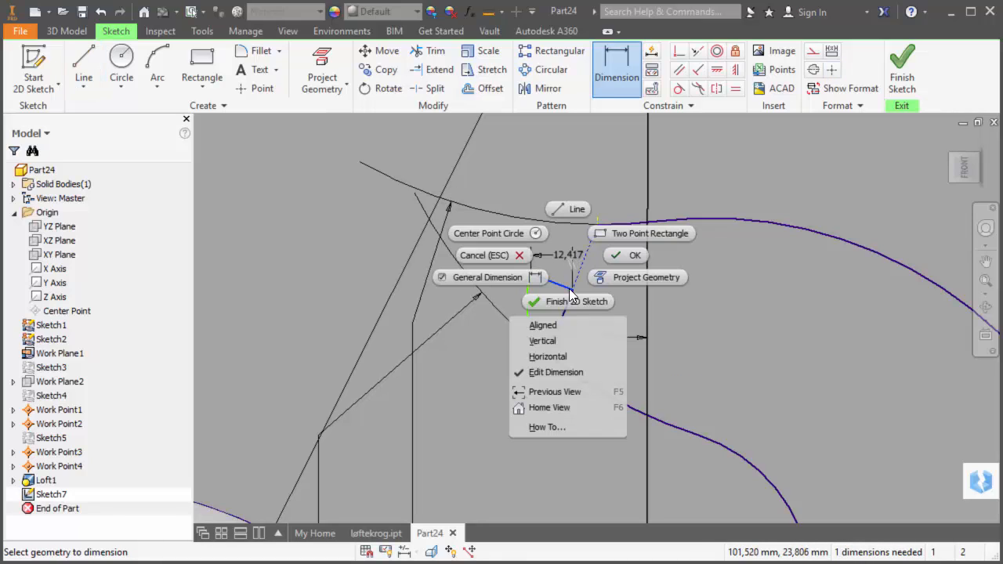
click(550, 329)
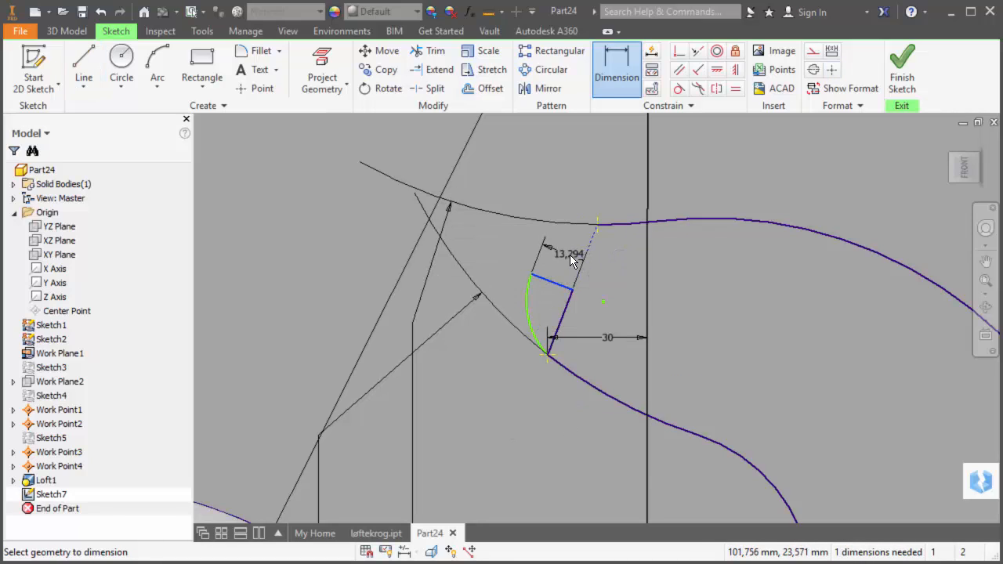
click(570, 254)
text(20)
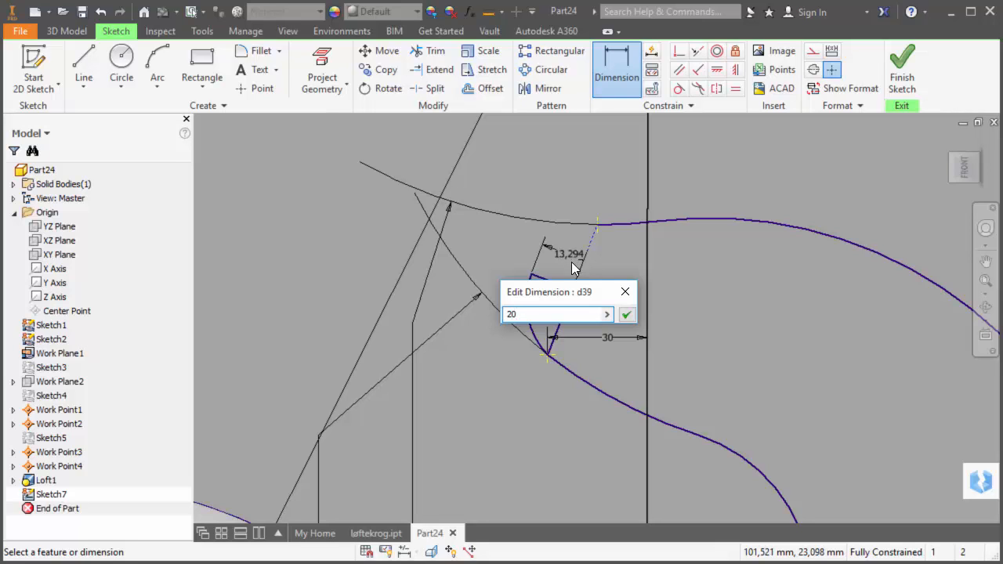
key(Return)
Step: Revolve the half-tip profile a full turn about its 20 mm perpendicular line to form the rounded hook tip
scroll(831, 145, down, 3)
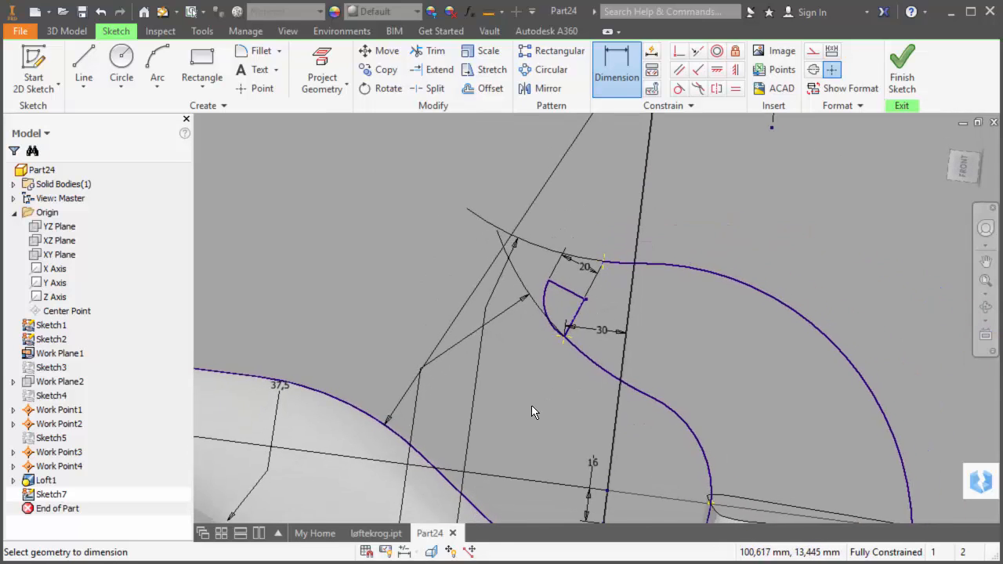
key(r)
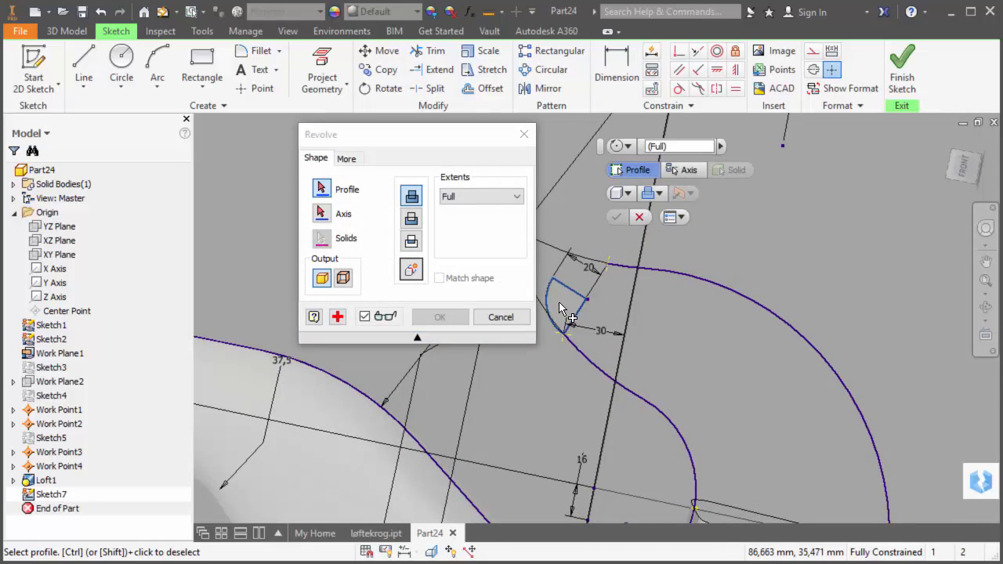
click(321, 213)
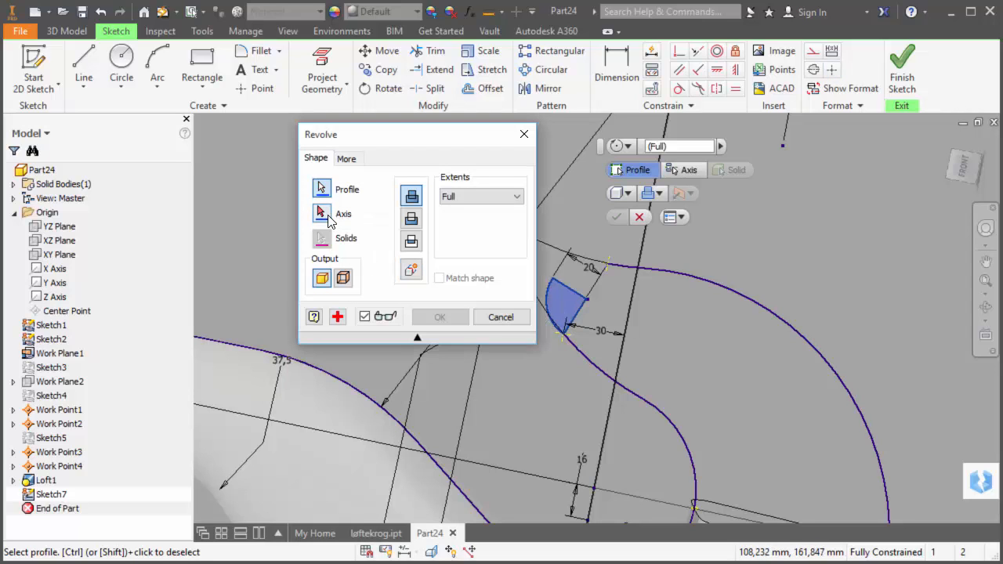
click(570, 294)
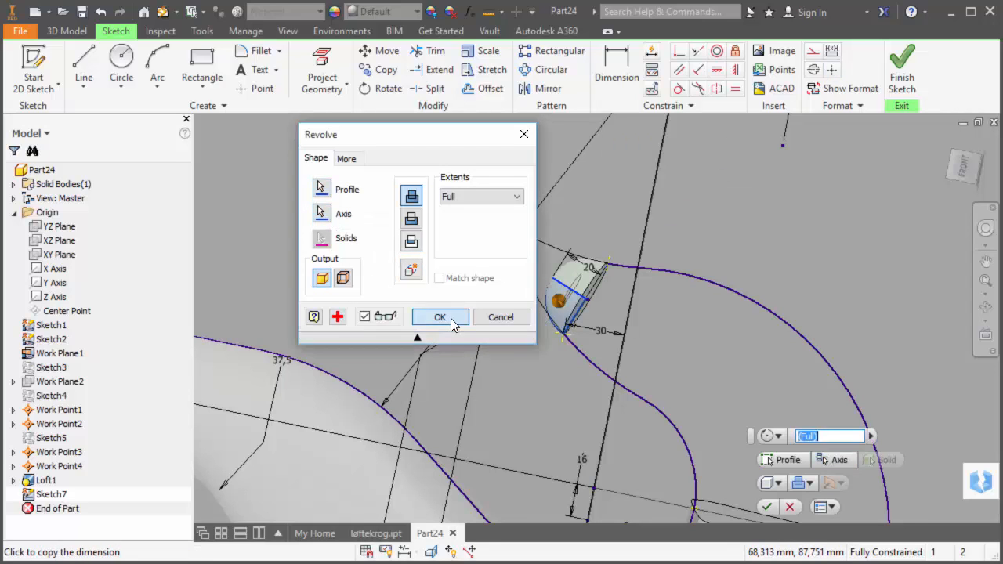
click(445, 316)
Step: Start a loft using the flat end face of the hook body and the flat face of the rounded tip as sections
scroll(463, 409, down, 4)
shift+middle_drag(460, 408, 613, 286)
scroll(530, 401, up, 3)
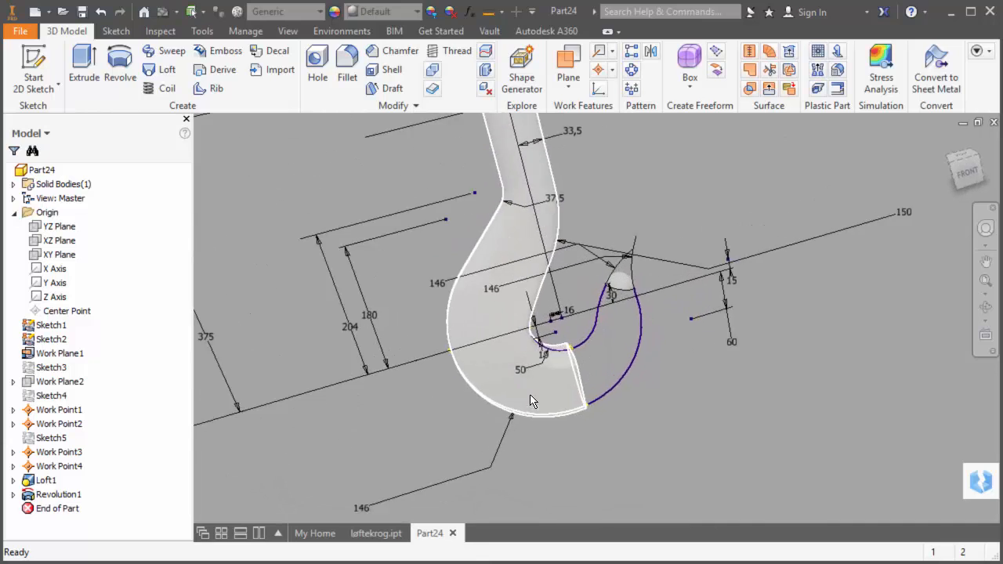
shift+middle_drag(530, 400, 633, 231)
shift+middle_drag(234, 301, 224, 258)
scroll(224, 258, down, 3)
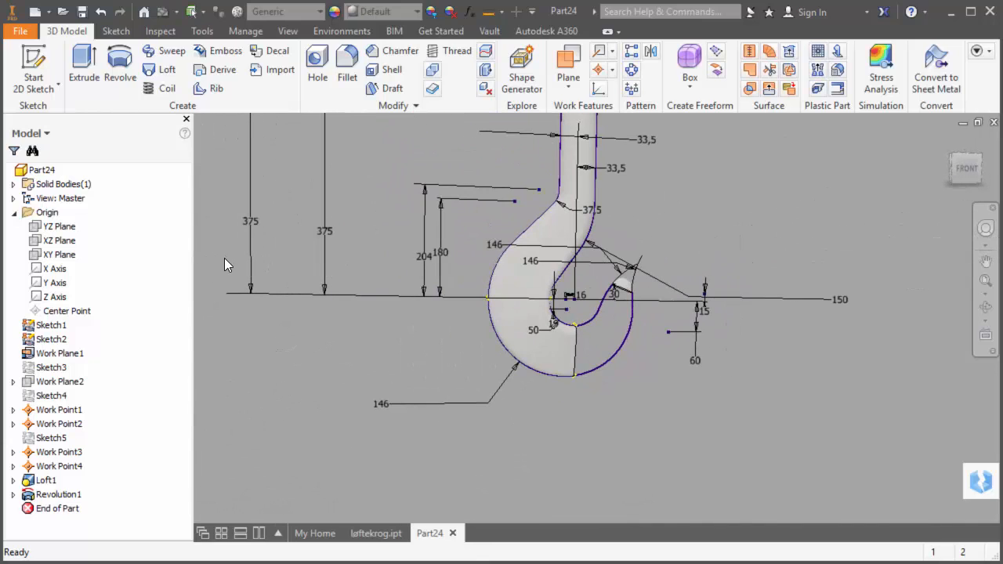
click(163, 72)
scroll(439, 431, up, 3)
shift+middle_drag(450, 439, 692, 358)
click(571, 331)
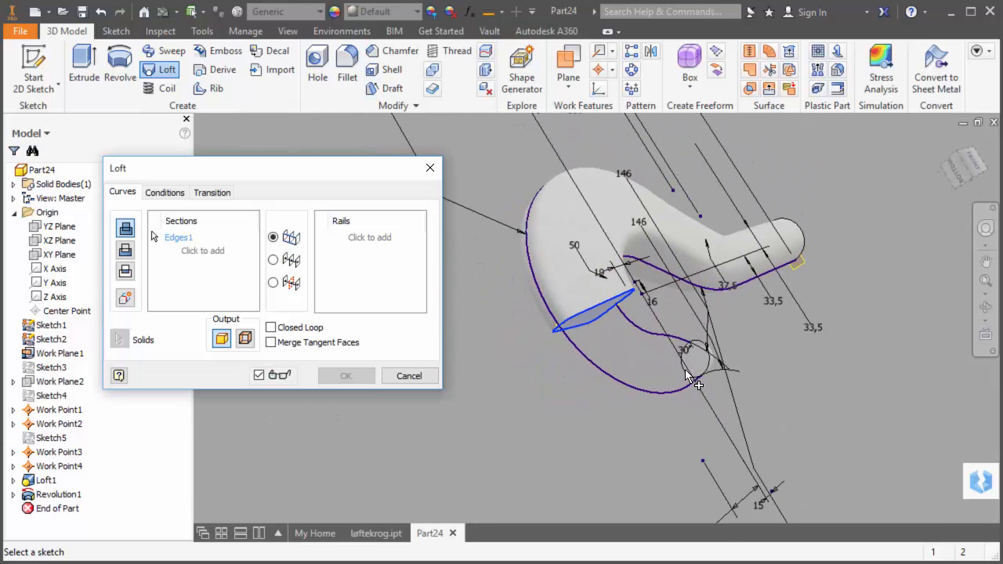
click(685, 370)
Step: Add the outer and inner hook outline curves as rails and create the loft
click(362, 242)
mouse_move(564, 438)
shift+middle_down()
mouse_move(615, 421)
mouse_move(618, 409)
shift+middle_up()
click(618, 410)
click(671, 339)
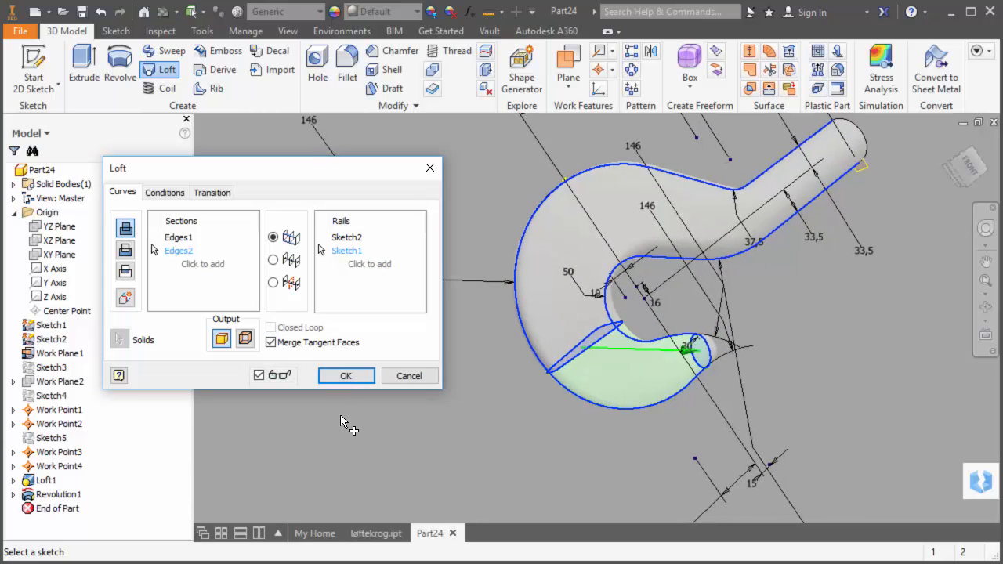
click(338, 377)
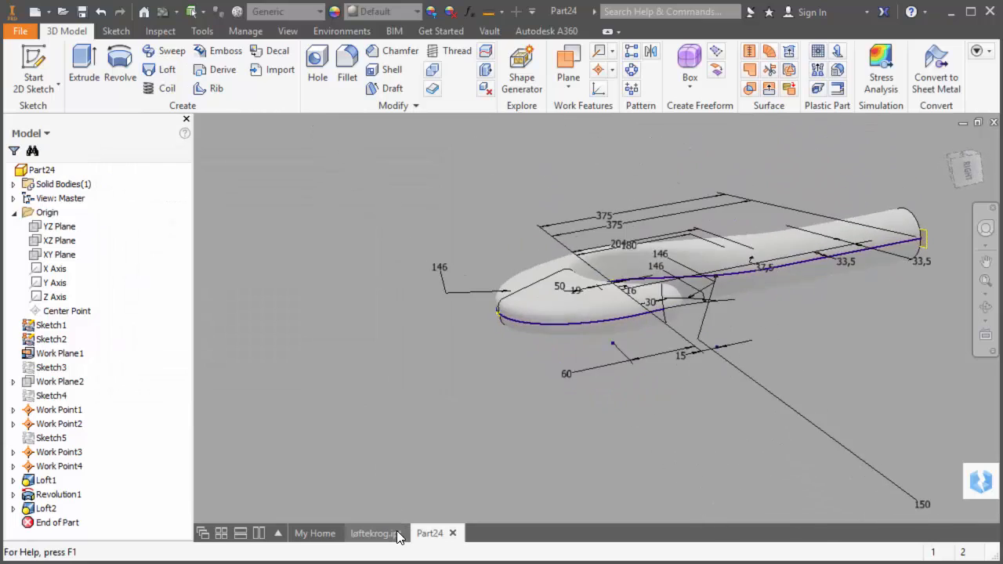
Step: Hide the two hook outline sketches, Sketch1 and Sketch2
mouse_move(398, 537)
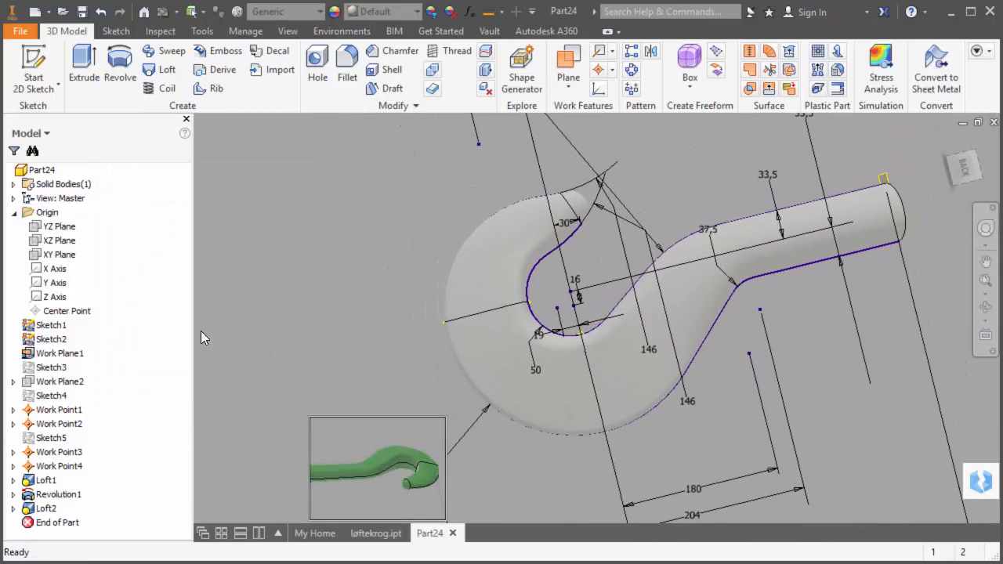
click(51, 324)
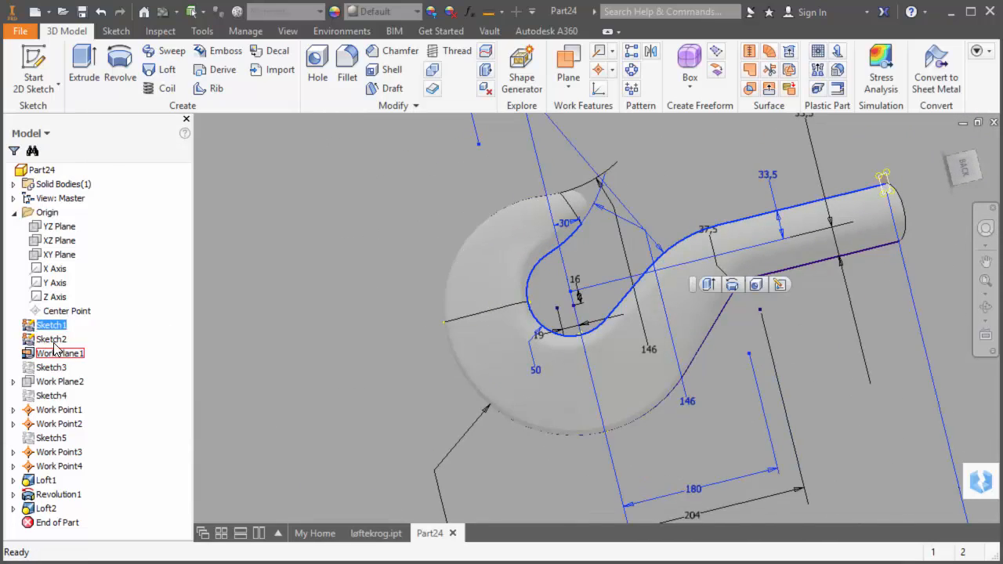
ctrl+click(52, 340)
right_click(53, 339)
click(87, 422)
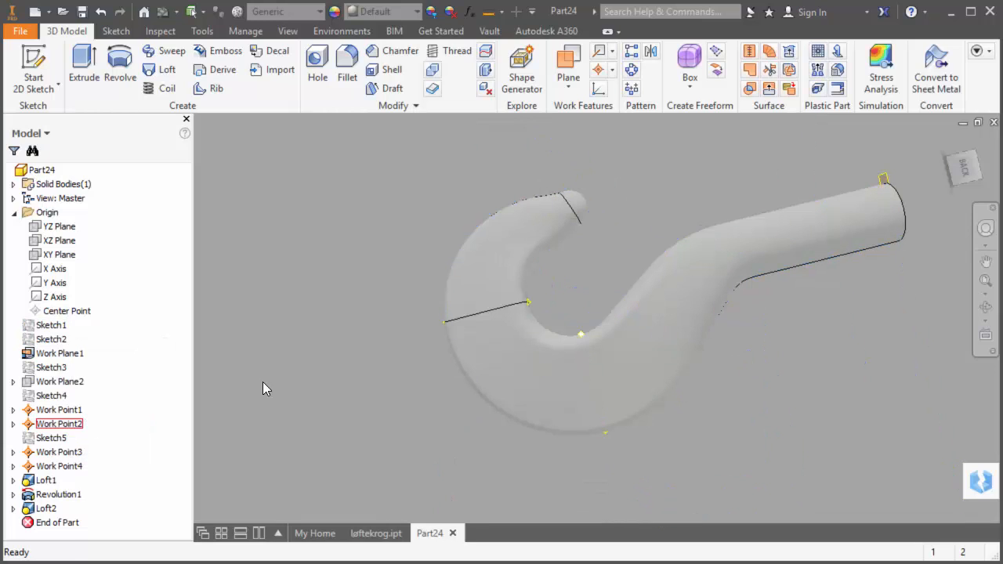
Step: Apply an appearance from the Inventor Material Library to the whole hook
click(418, 12)
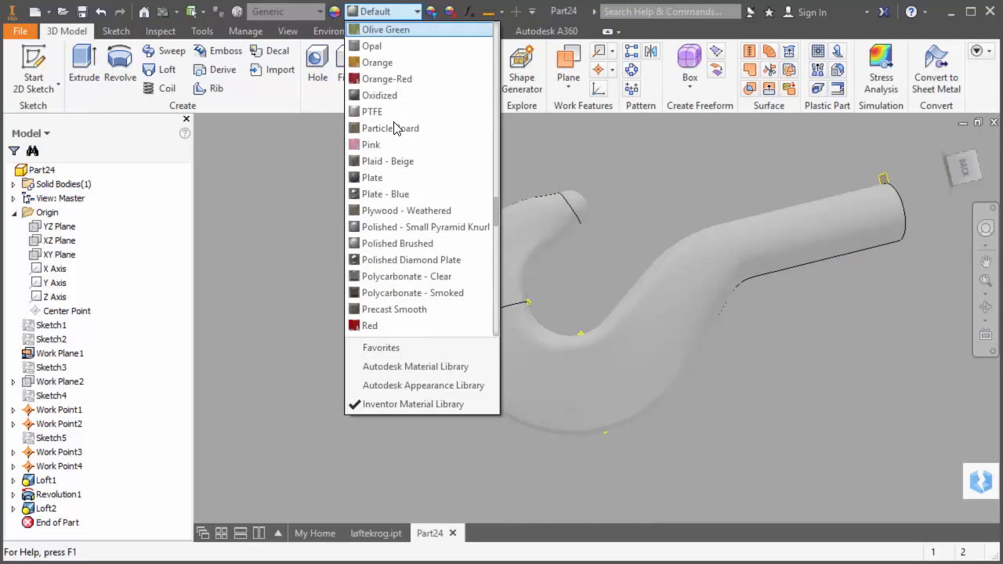
scroll(391, 157, down, 4)
click(375, 128)
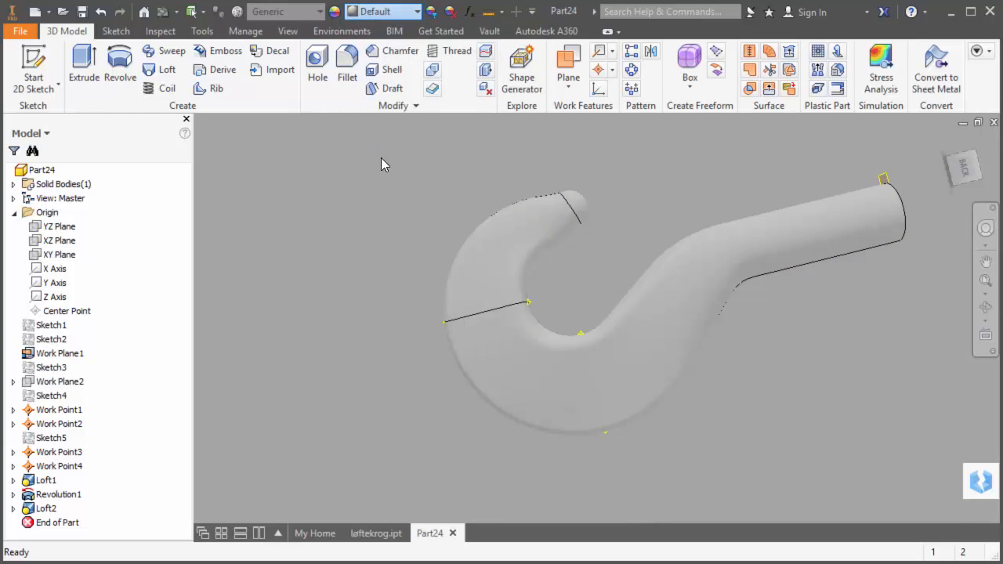